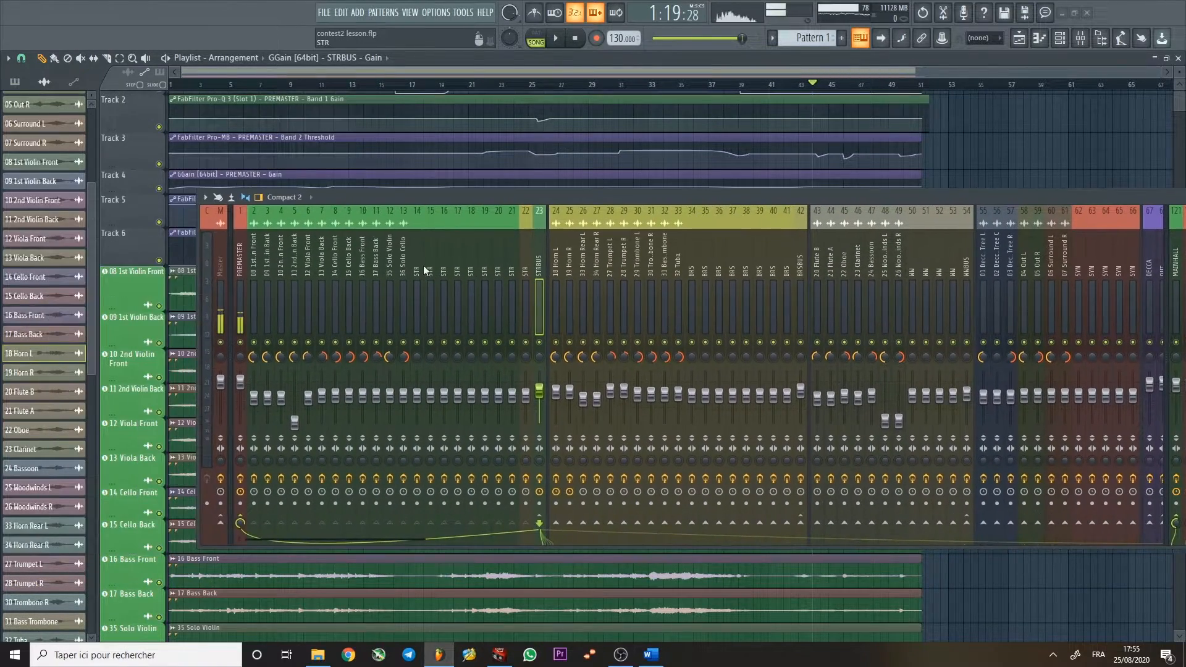
Move the mixer below the playlist's automation tracks and look through its instrument channels and section buses.
{"action": "left_click_drag", "start_coordinate": [400, 205], "coordinate": [321, 407]}
{"action": "scroll", "coordinate": [342, 154], "scroll_direction": "up", "scroll_amount": 1}
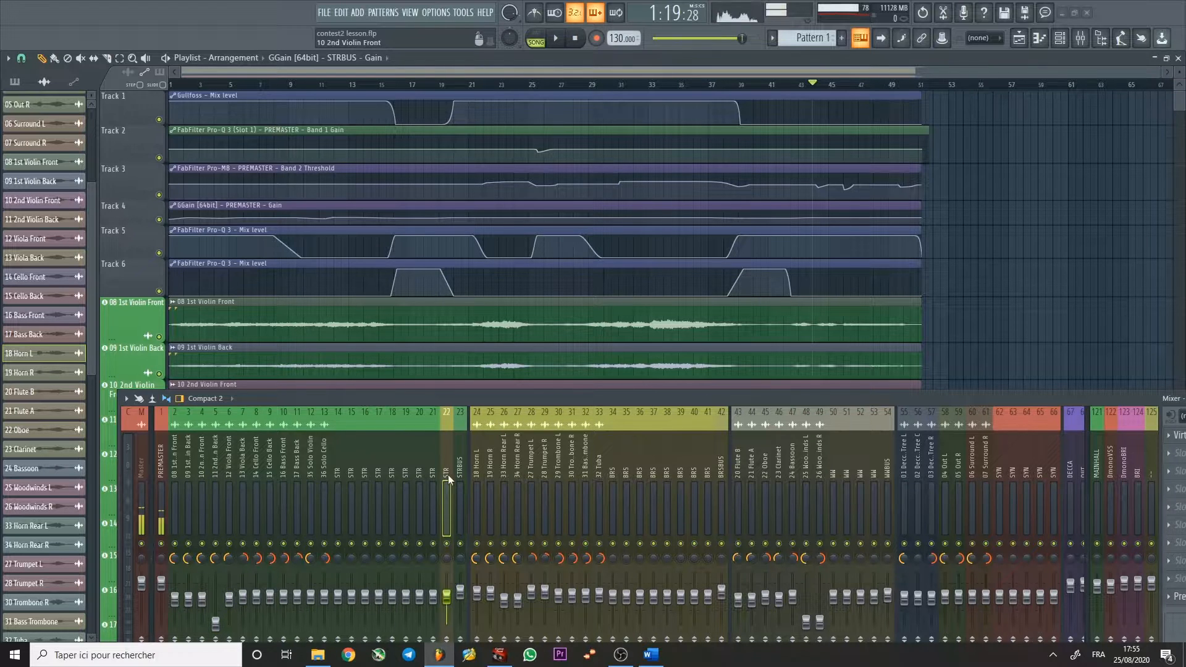
{"action": "left_click", "coordinate": [724, 458]}
{"action": "left_click_drag", "start_coordinate": [352, 452], "coordinate": [713, 468]}
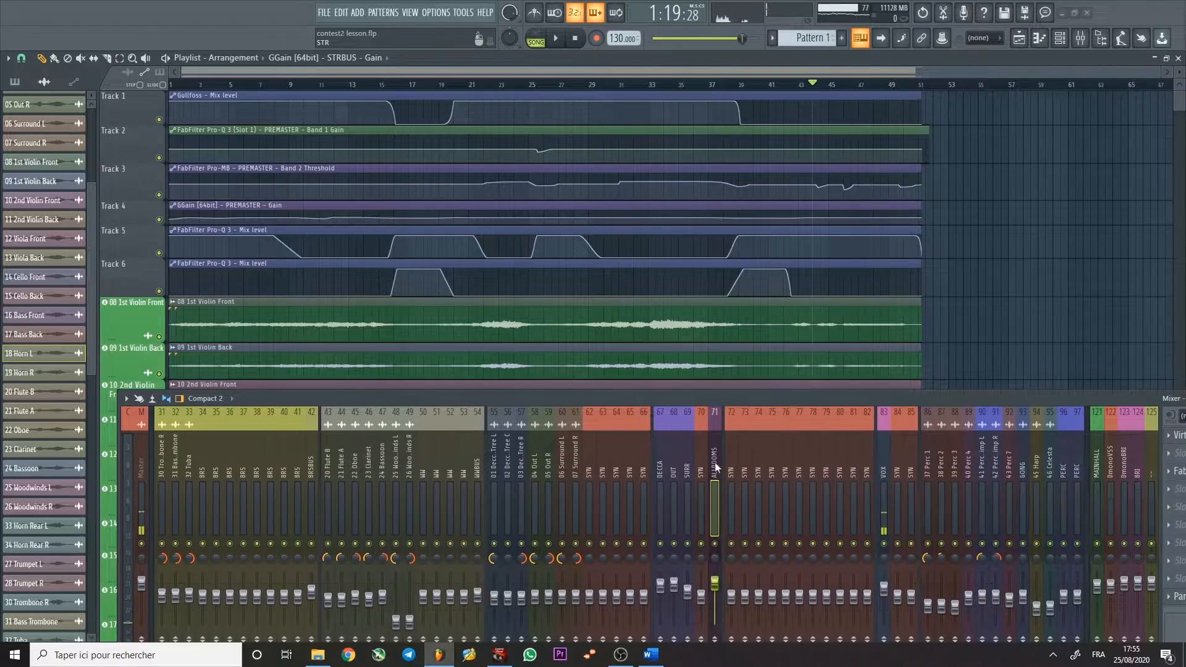
Return to the mixer's first channels, select the PREMASTER channel and reposition the mixer so its effect slots are in view.
{"action": "left_click_drag", "start_coordinate": [710, 398], "coordinate": [734, 249]}
{"action": "left_click_drag", "start_coordinate": [752, 590], "coordinate": [116, 563]}
{"action": "left_click", "coordinate": [182, 327]}
{"action": "left_click_drag", "start_coordinate": [315, 249], "coordinate": [178, 217]}
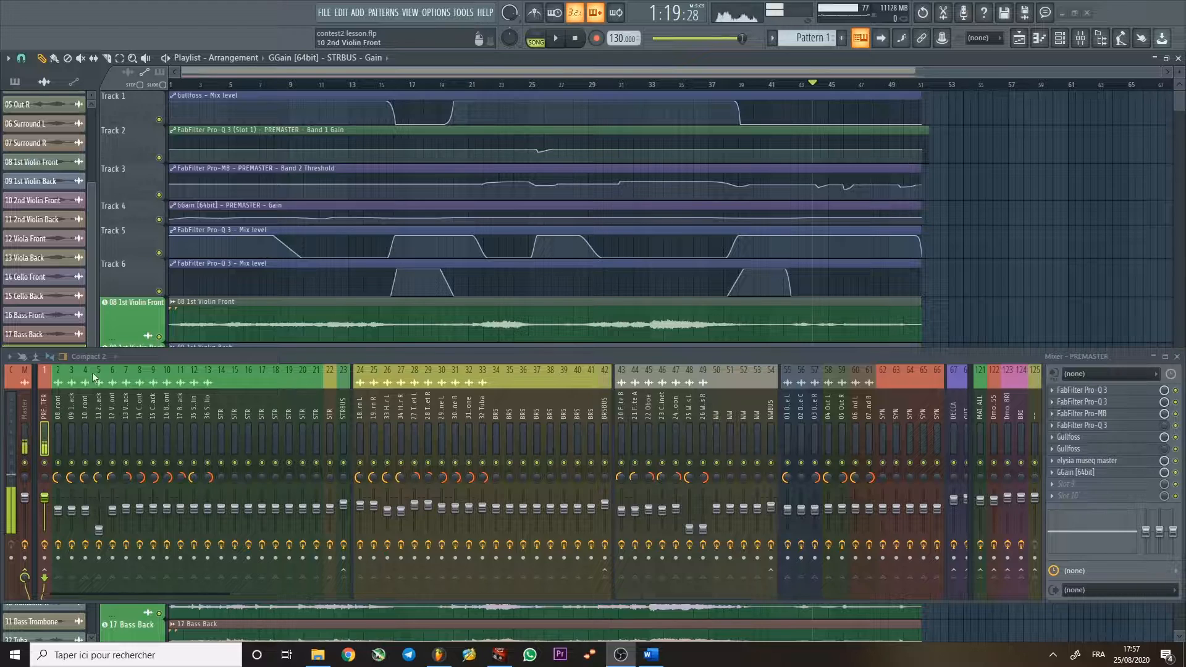
Resize the mixer so it fills the area below the automation tracks in the playlist.
{"action": "left_click_drag", "start_coordinate": [196, 352], "coordinate": [185, 248]}
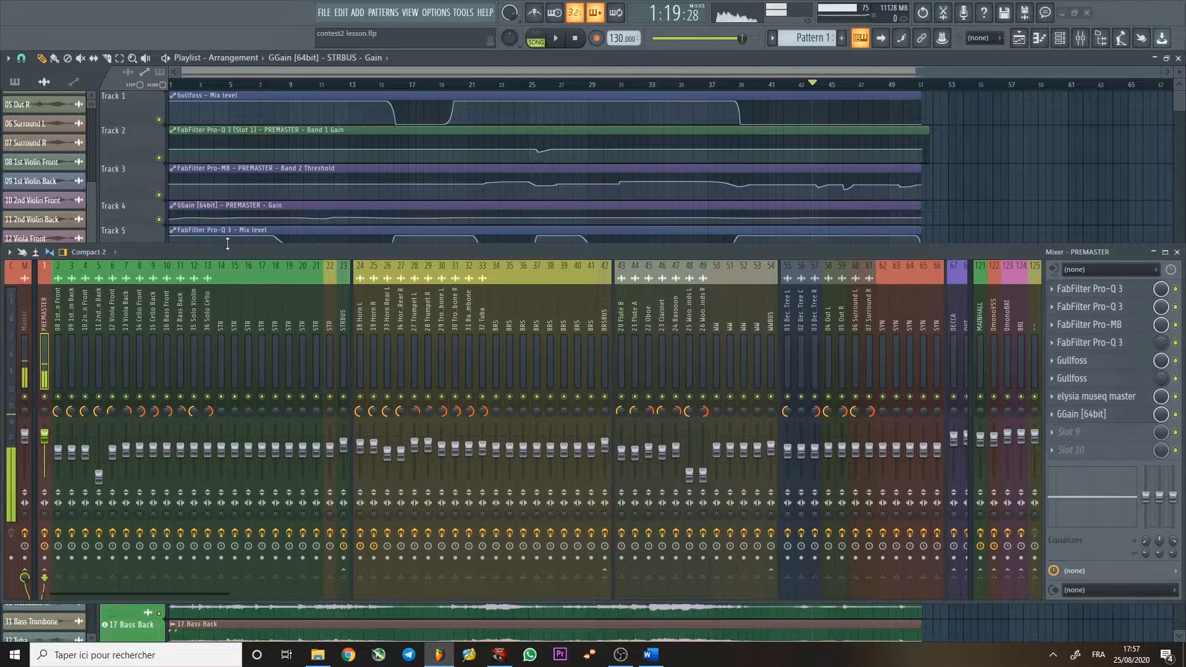
{"action": "left_click_drag", "start_coordinate": [381, 252], "coordinate": [377, 293]}
{"action": "scroll", "coordinate": [399, 205], "scroll_direction": "down", "scroll_amount": 2}
{"action": "scroll", "coordinate": [399, 206], "scroll_direction": "up", "scroll_amount": 2}
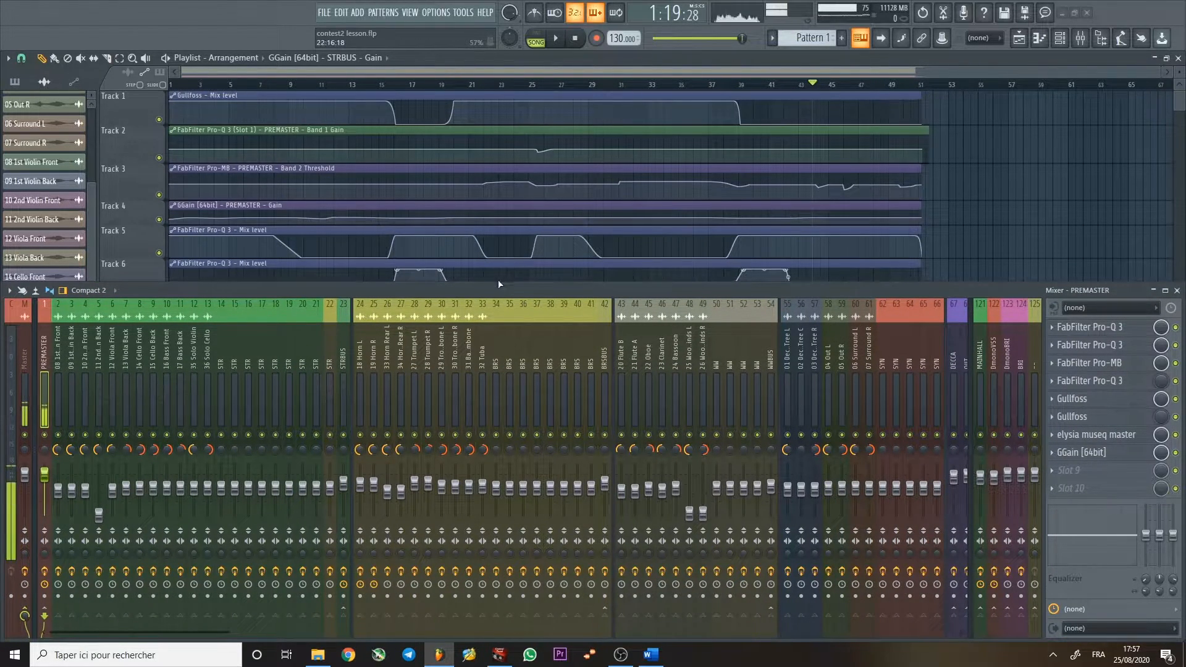
{"action": "left_click_drag", "start_coordinate": [496, 282], "coordinate": [486, 338]}
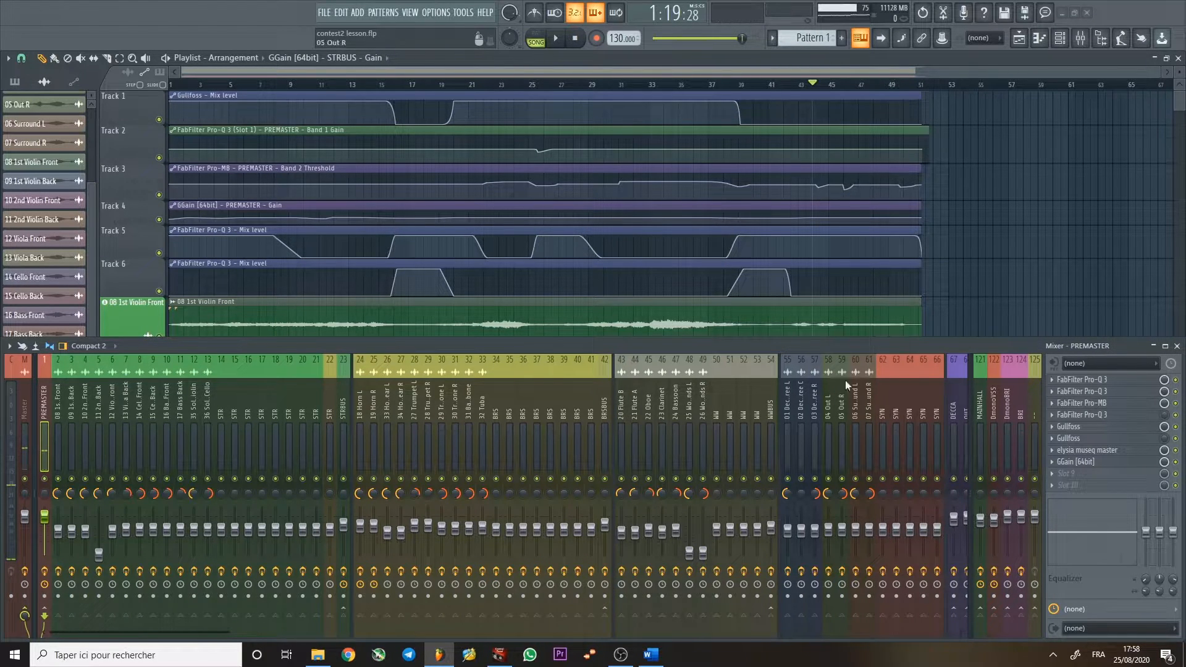
Make playlist Track 1 slightly taller and set the playhead near bar 3.
{"action": "left_click_drag", "start_coordinate": [132, 125], "coordinate": [133, 135]}
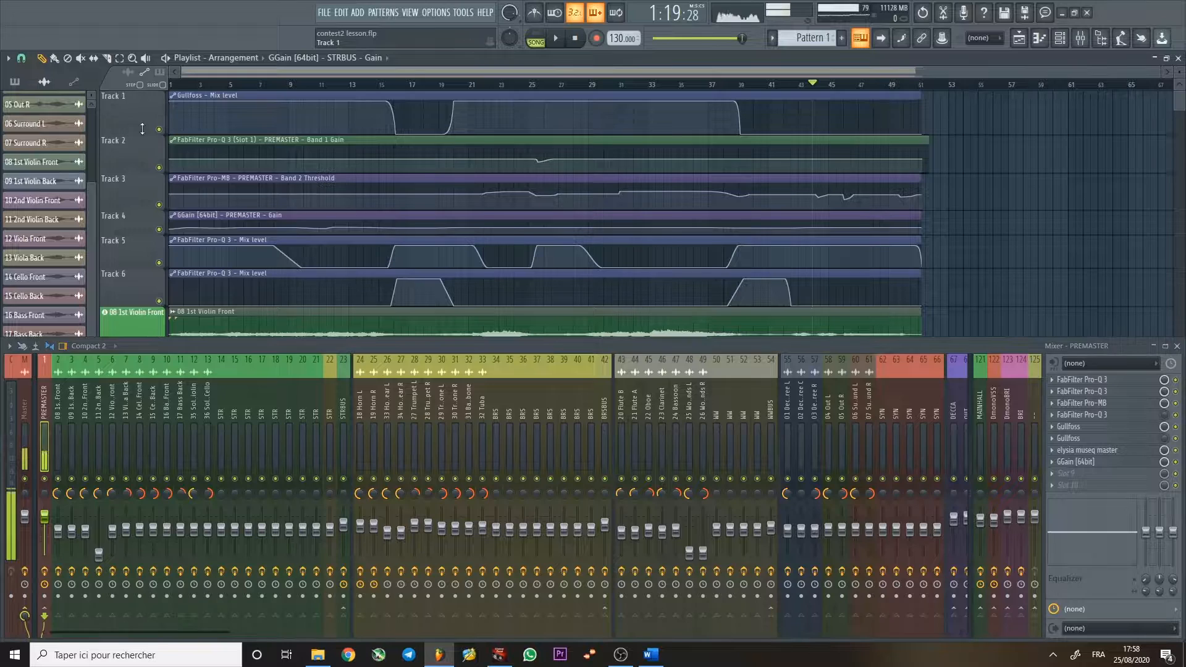
{"action": "left_click", "coordinate": [407, 85]}
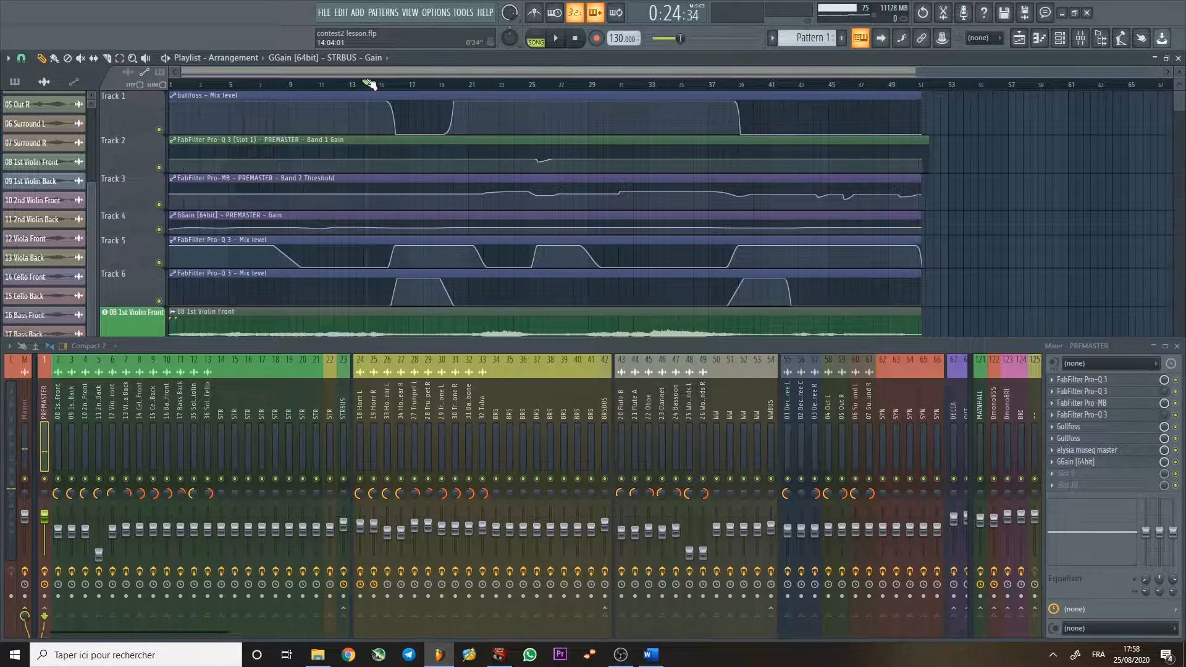
{"action": "left_click", "coordinate": [199, 83]}
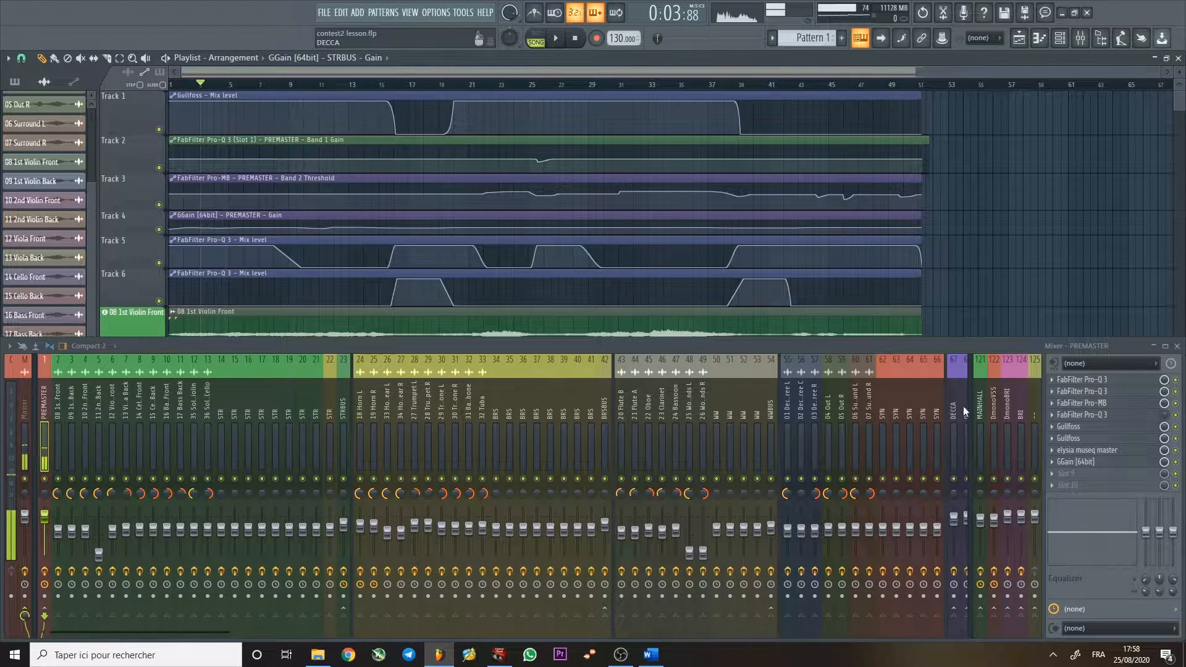
Open the first FabFilter Pro-Q 3 on PREMASTER, inspect its EQ bands and move its window away from the upper automation tracks.
{"action": "left_click", "coordinate": [1096, 381]}
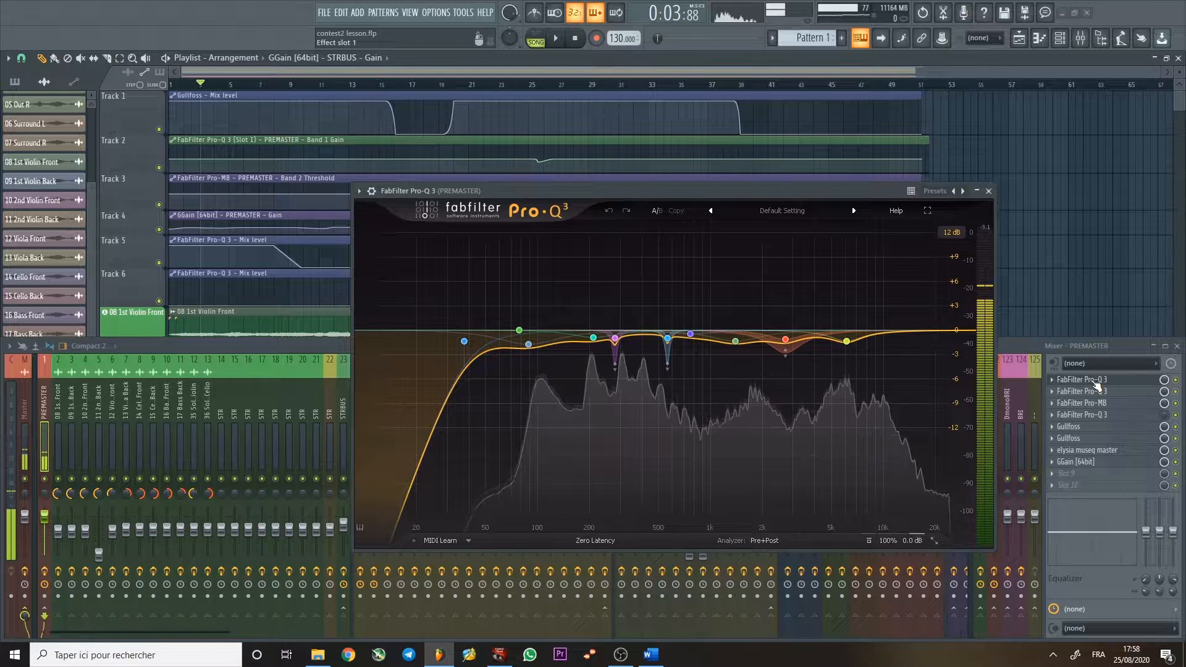
{"action": "mouse_move", "coordinate": [807, 334]}
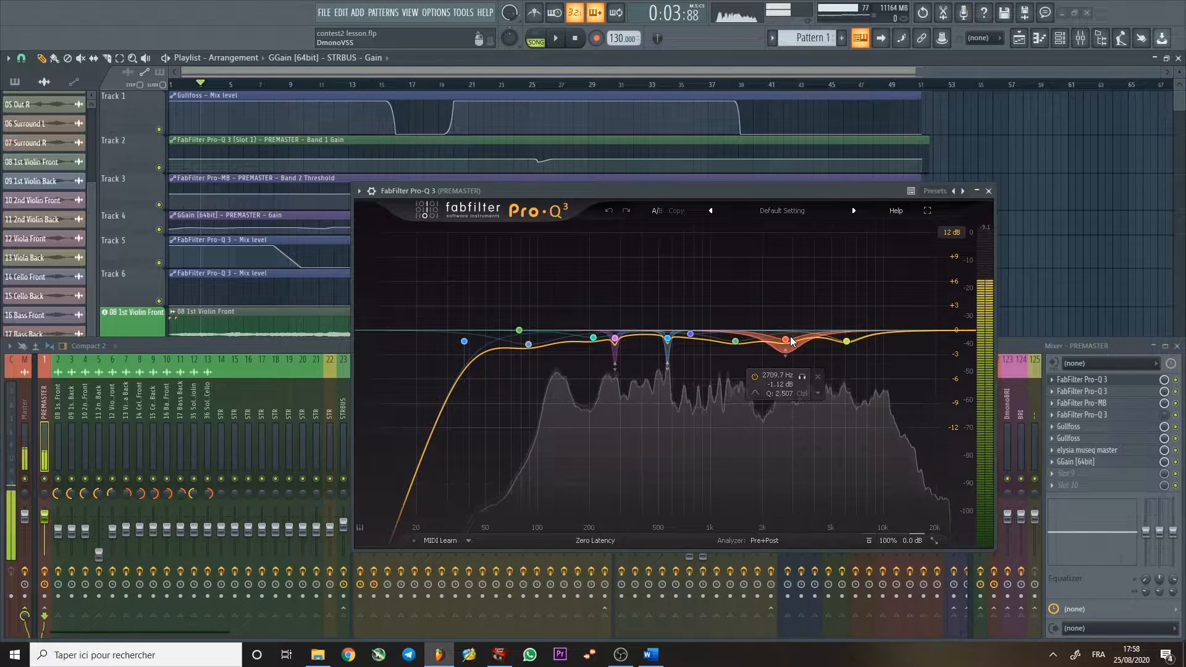
{"action": "mouse_move", "coordinate": [617, 345]}
{"action": "mouse_move", "coordinate": [667, 345]}
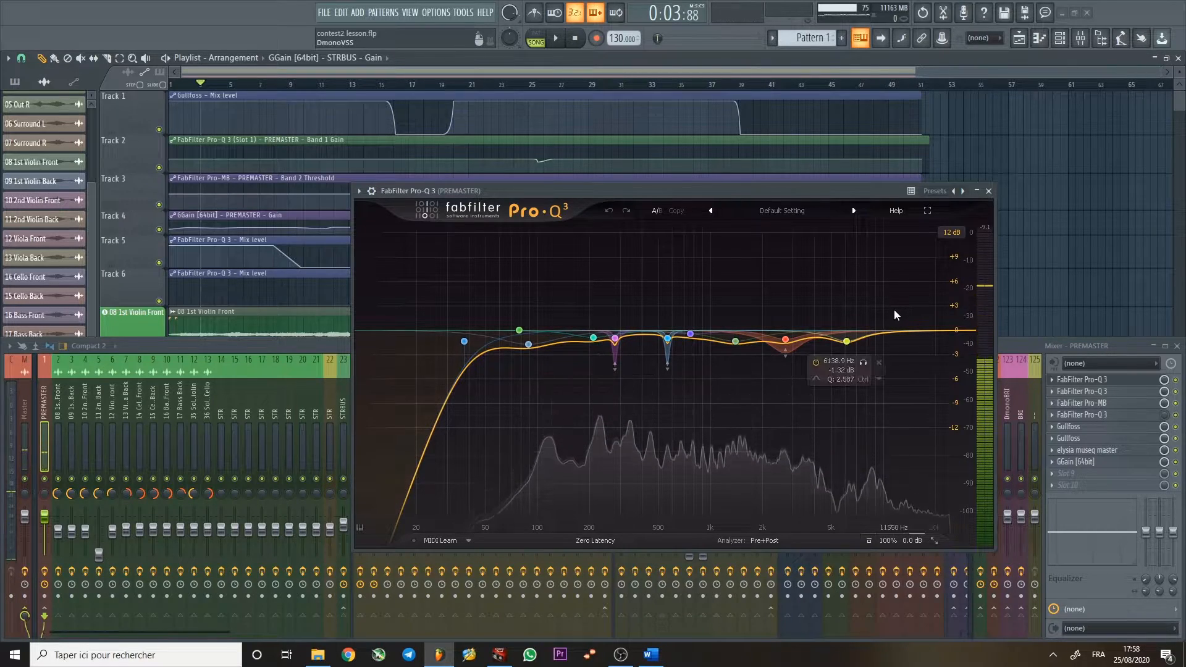
{"action": "left_click_drag", "start_coordinate": [566, 191], "coordinate": [663, 253]}
Play the passage from just before bar 25 while watching the first EQ's low band move.
{"action": "mouse_move", "coordinate": [217, 93]}
{"action": "left_mouse_down"}
{"action": "mouse_move", "coordinate": [185, 87]}
{"action": "mouse_move", "coordinate": [785, 89]}
{"action": "left_mouse_up"}
{"action": "left_click_drag", "start_coordinate": [901, 88], "coordinate": [533, 88]}
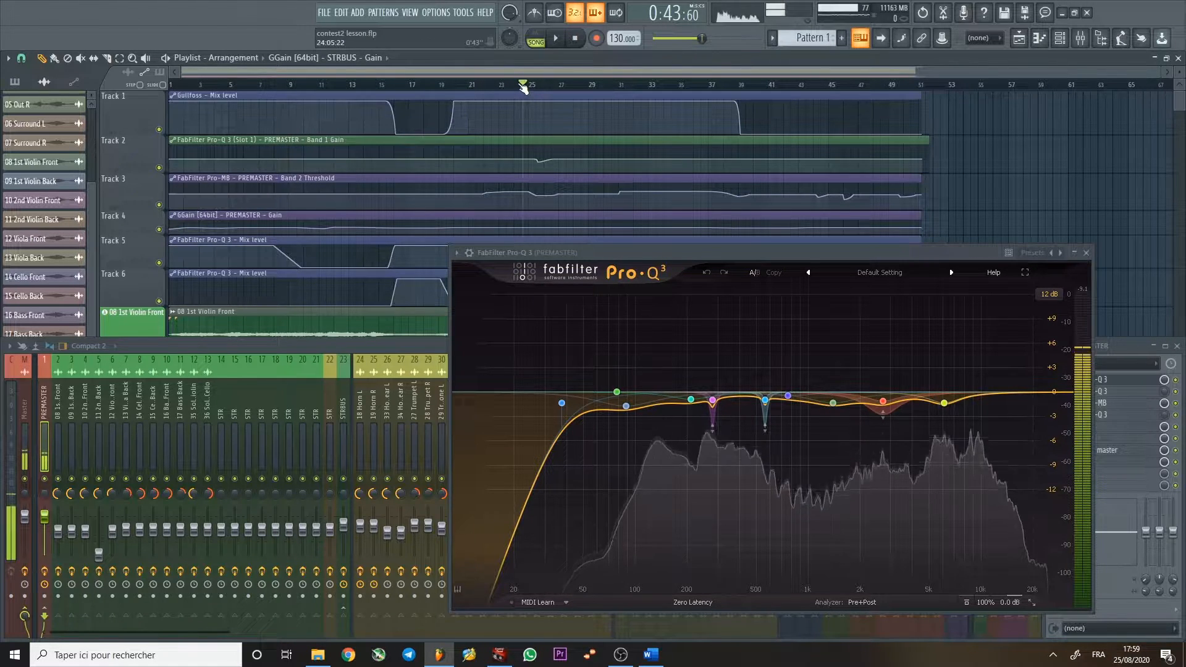
{"action": "key", "text": "space"}
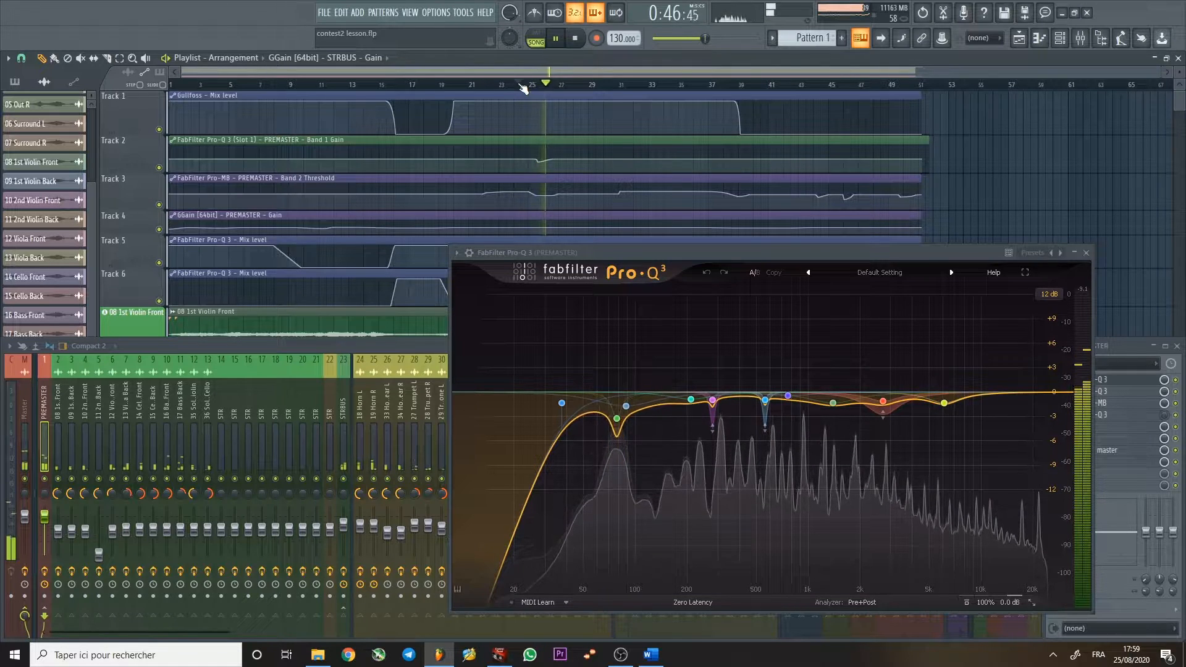
{"action": "key", "text": "space"}
Enlarge Track 2 with the Band 1 Gain automation and replay the passage from bar 25.
{"action": "left_click", "coordinate": [529, 84]}
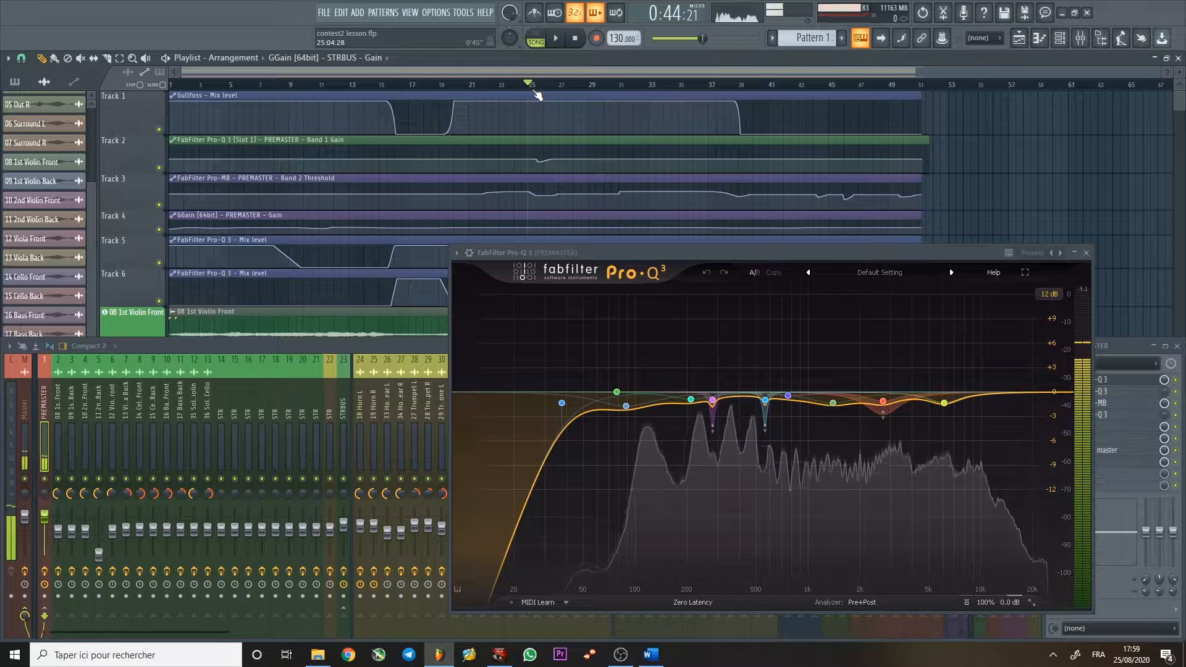
{"action": "left_click_drag", "start_coordinate": [146, 173], "coordinate": [147, 253]}
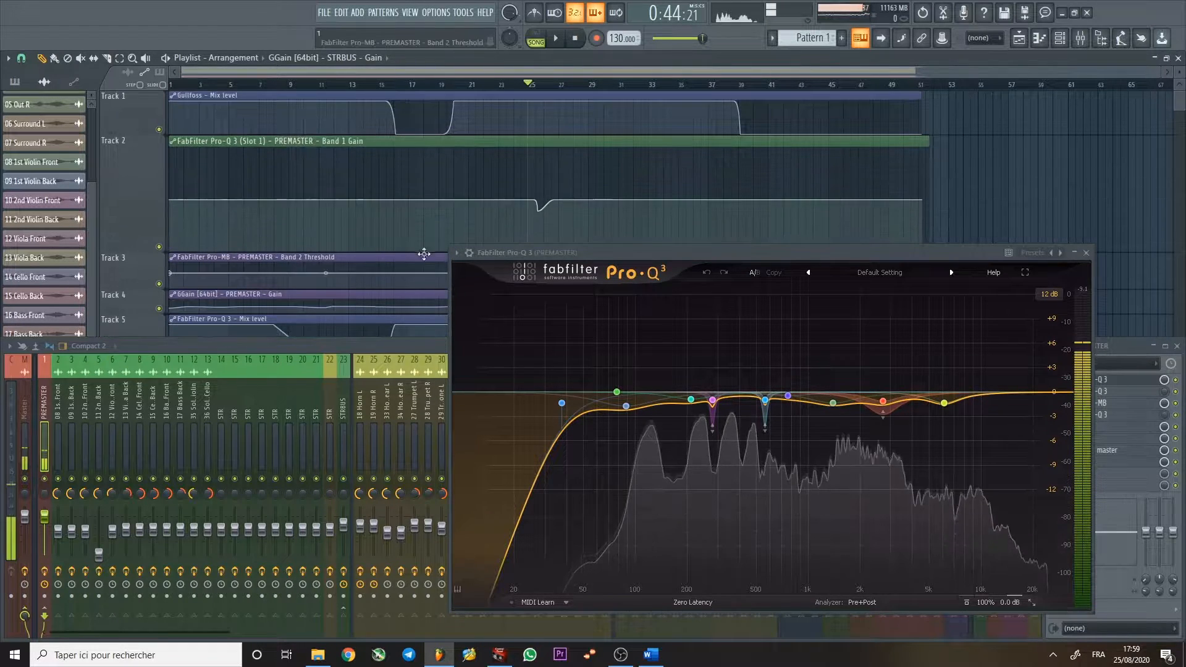
{"action": "key", "text": "space"}
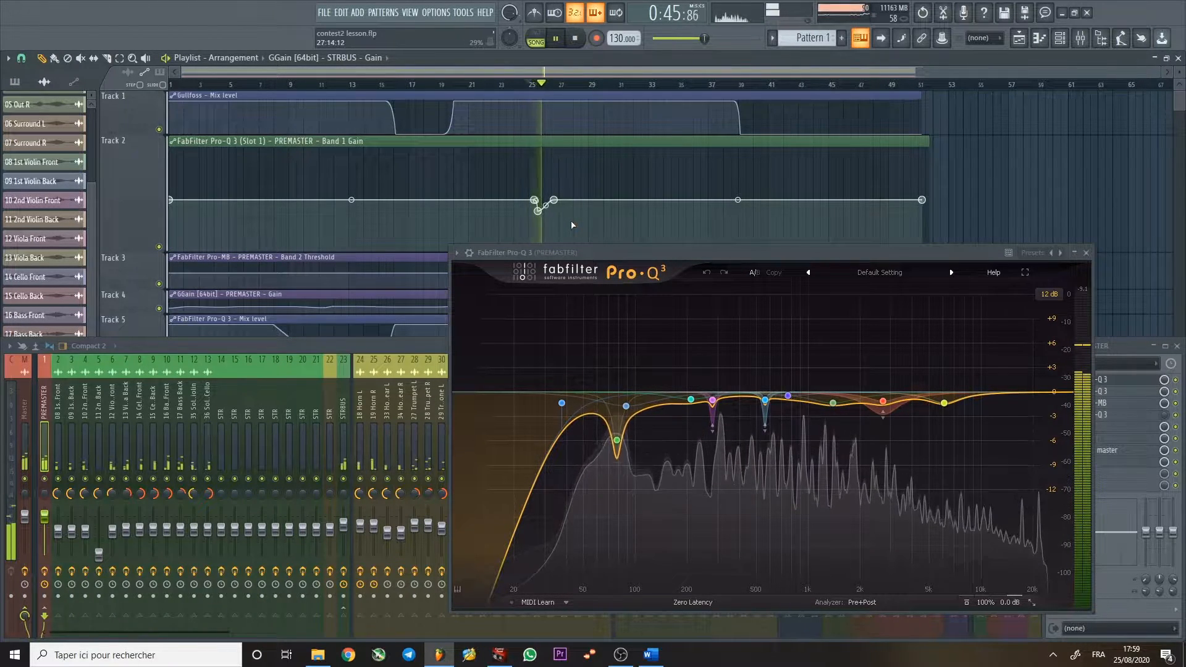
{"action": "key", "text": "space"}
{"action": "mouse_move", "coordinate": [538, 211]}
{"action": "left_mouse_down"}
{"action": "mouse_move", "coordinate": [537, 185]}
{"action": "mouse_move", "coordinate": [538, 211]}
{"action": "left_mouse_up"}
{"action": "key", "text": "space"}
{"action": "key", "text": "space"}
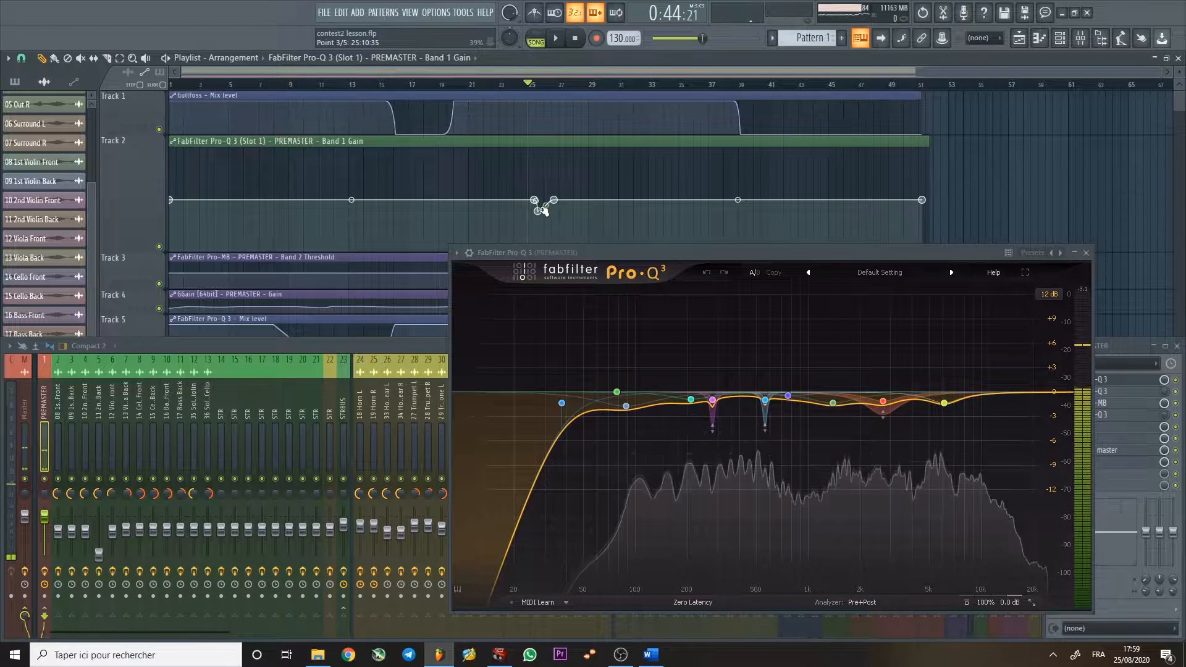
Raise the Band 1 Gain dip near bar 25 to 50%, audition the passage without the cut, and restore the dip.
{"action": "left_click_drag", "start_coordinate": [539, 211], "coordinate": [543, 201]}
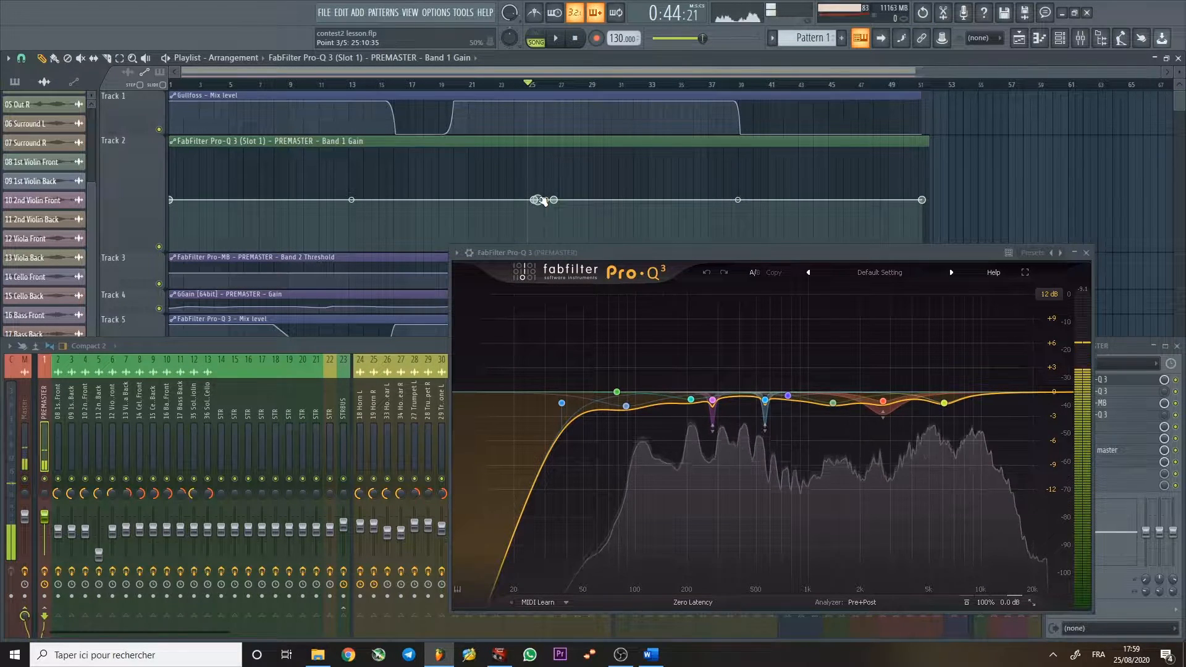
{"action": "key", "text": "space"}
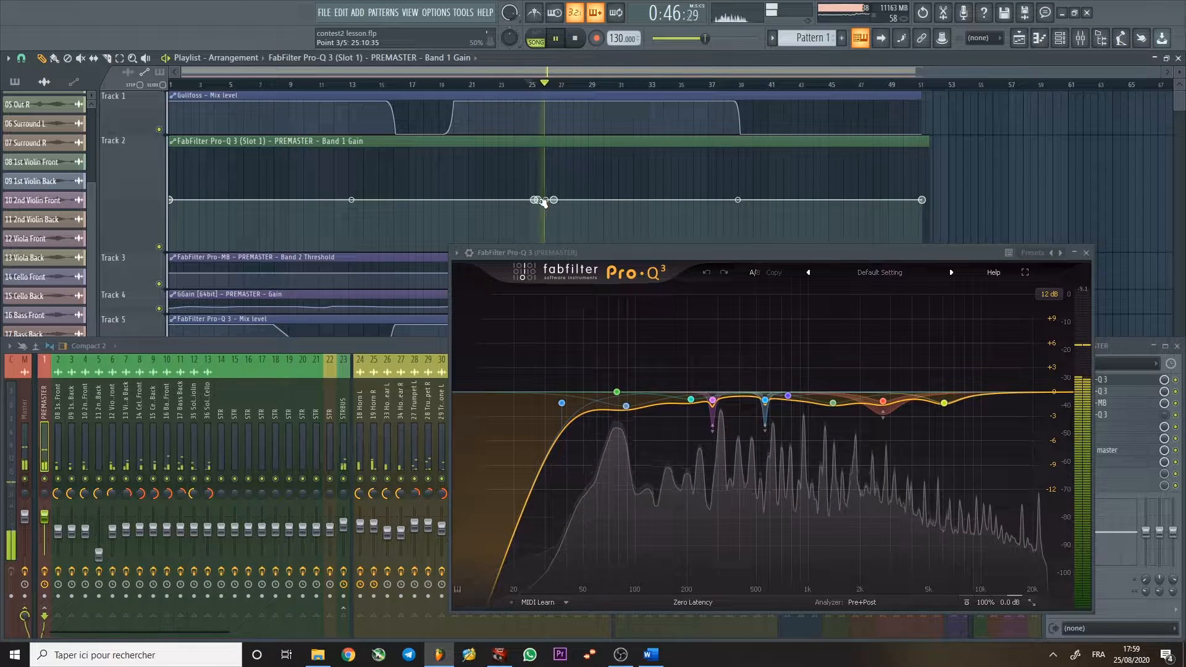
{"action": "key", "text": "space"}
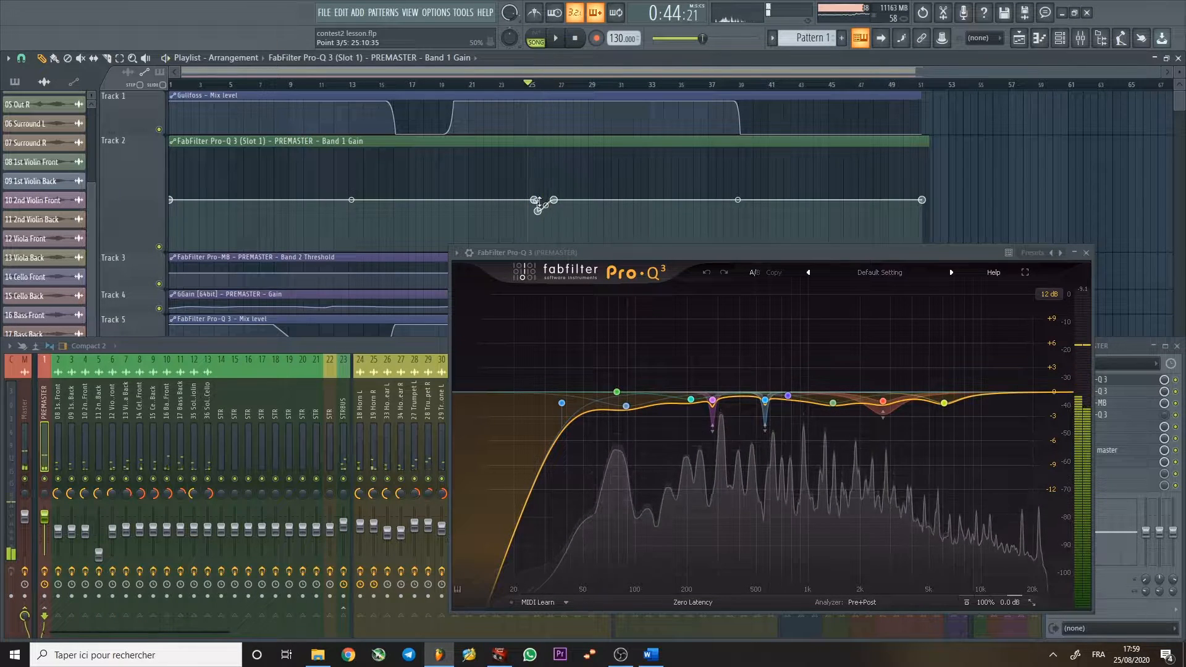
{"action": "left_click_drag", "start_coordinate": [539, 201], "coordinate": [539, 212]}
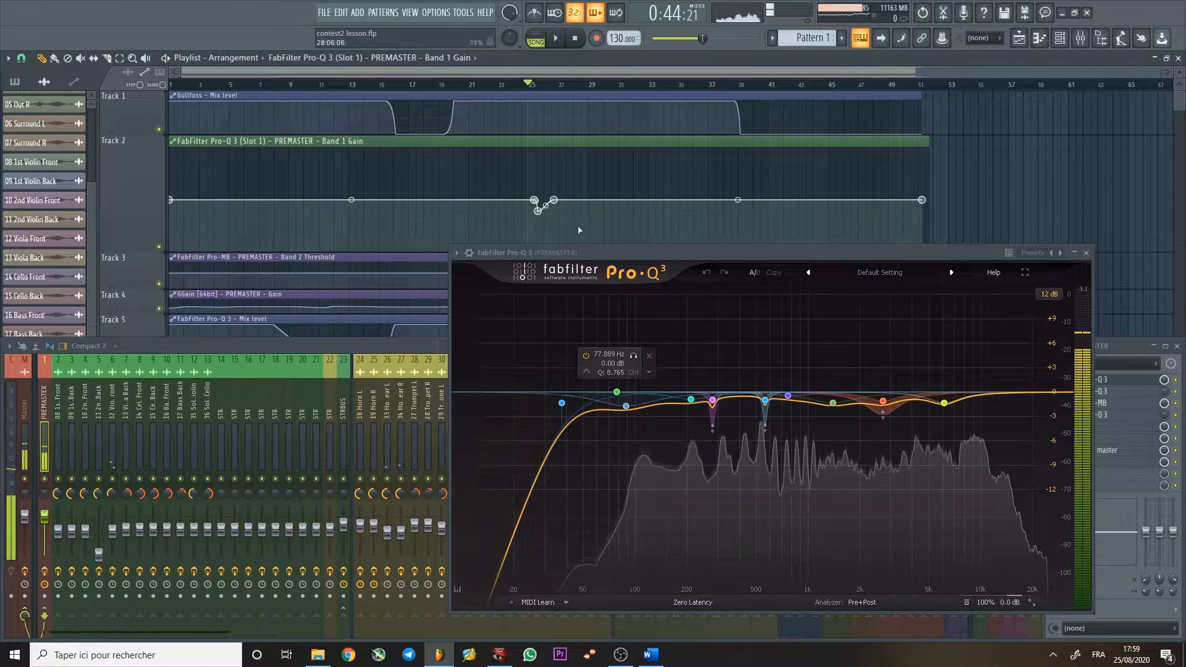
Examine the shape of the Band 1 Gain dip between bars 25 and 27 up close while playing the passage.
{"action": "scroll", "coordinate": [522, 187], "scroll_direction": "up", "scroll_amount": 8}
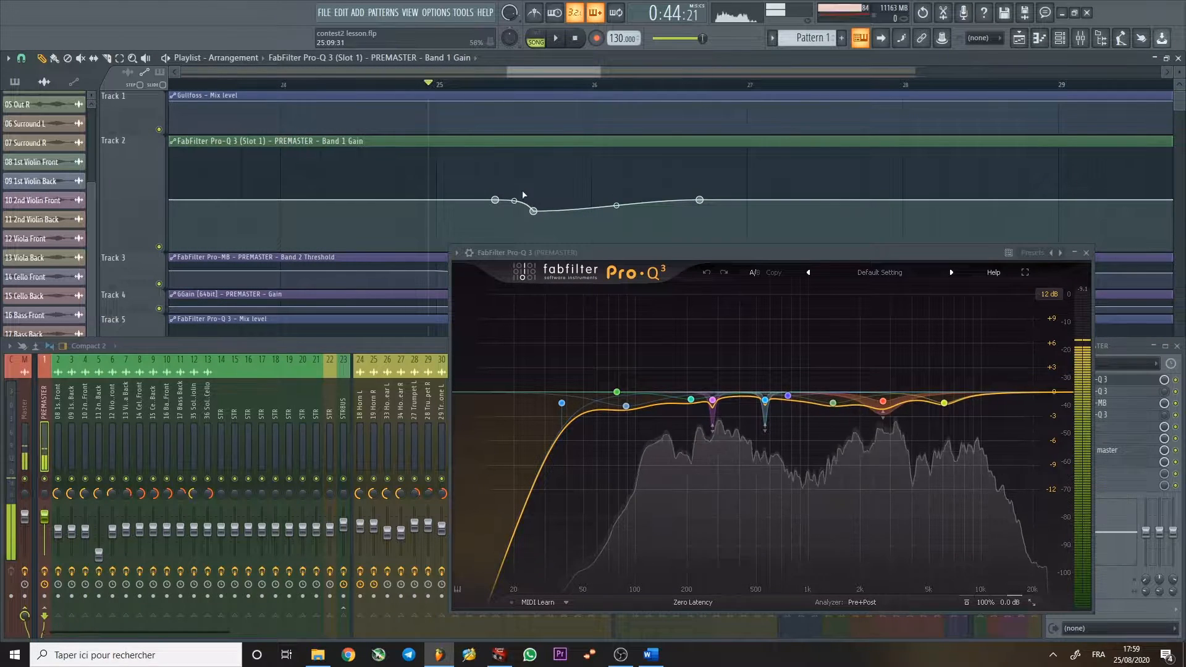
{"action": "scroll", "coordinate": [522, 194], "scroll_direction": "down", "scroll_amount": 2}
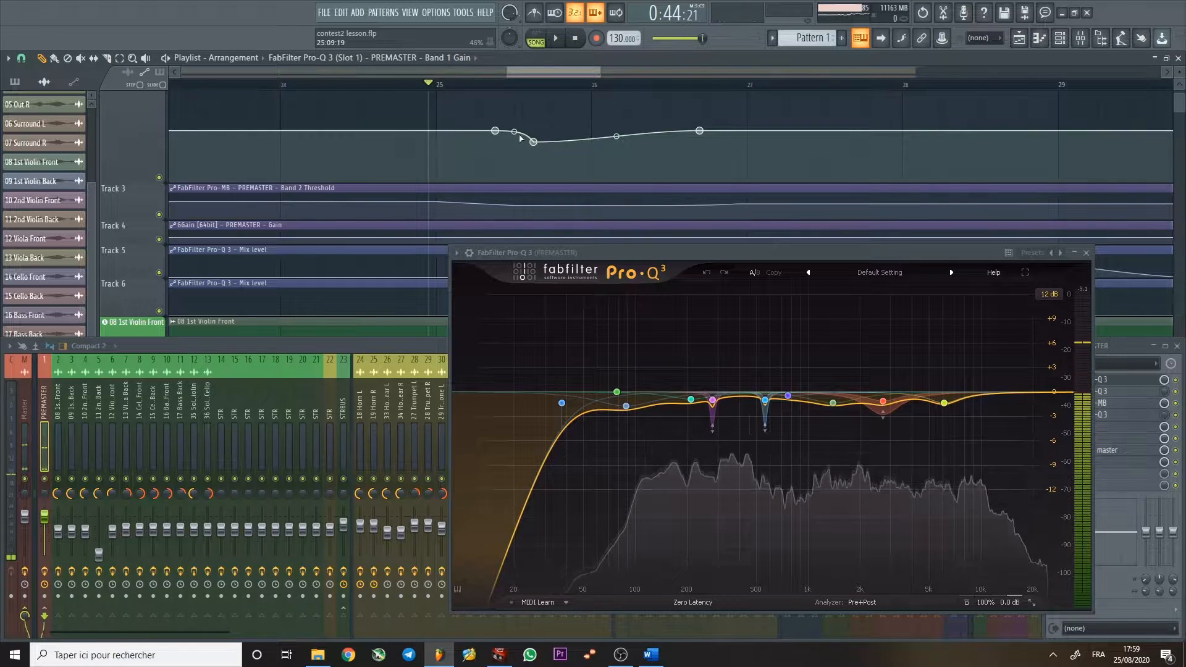
{"action": "key", "text": "space"}
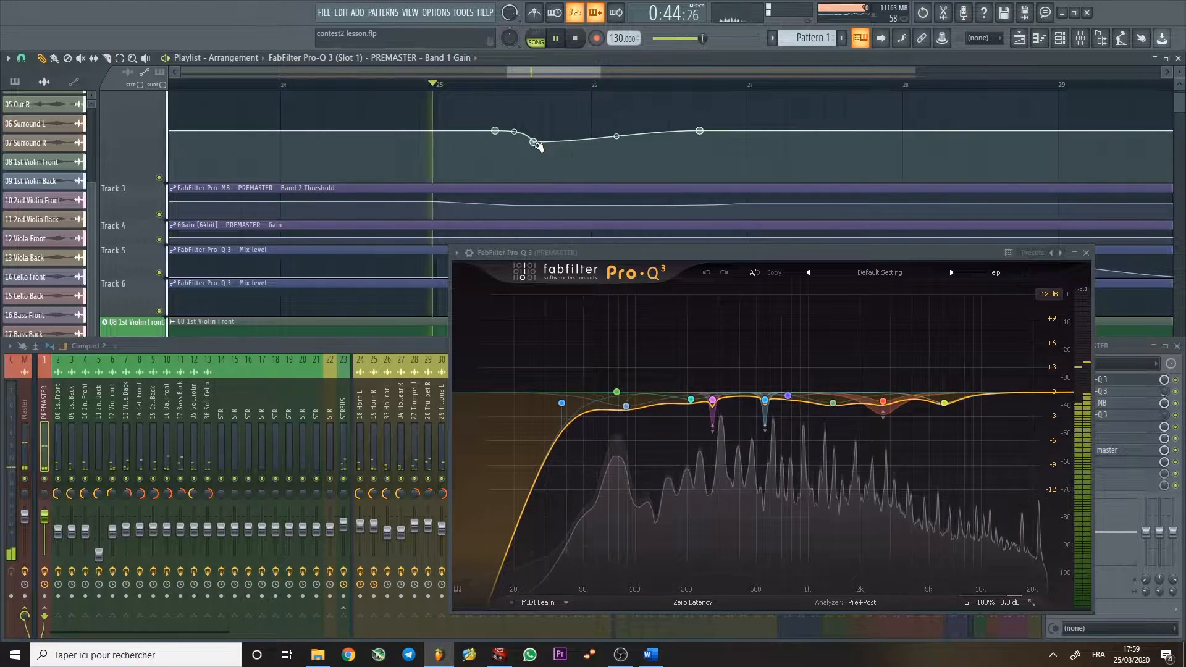
{"action": "key", "text": "space"}
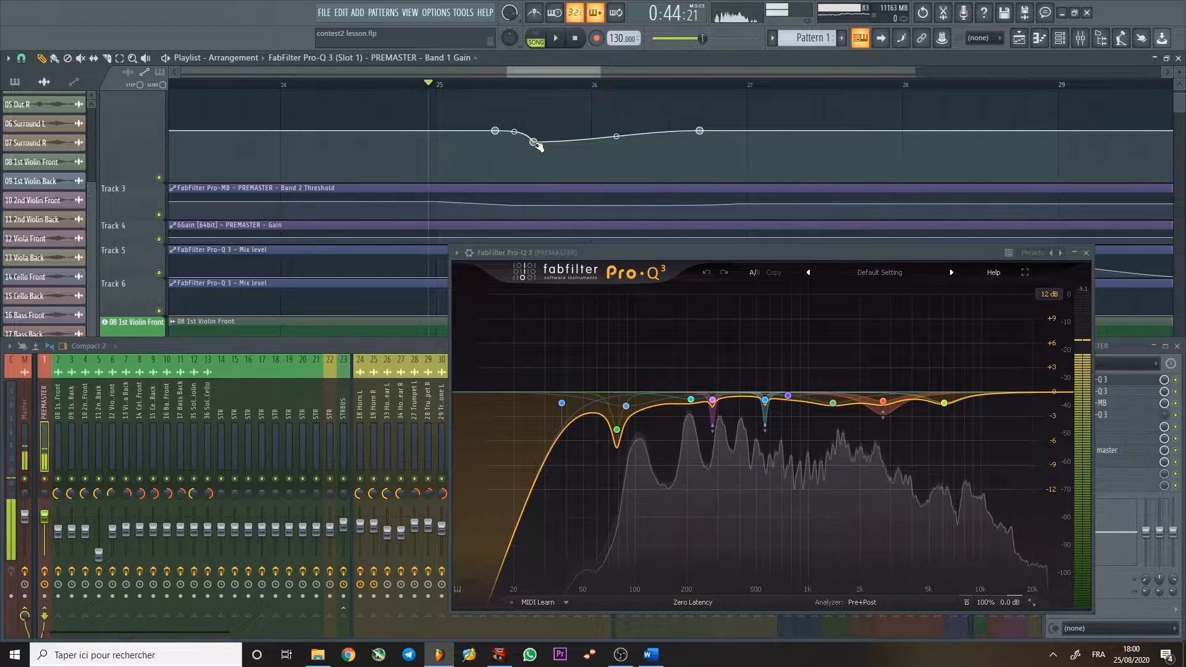
{"action": "scroll", "coordinate": [539, 146], "scroll_direction": "down", "scroll_amount": 5}
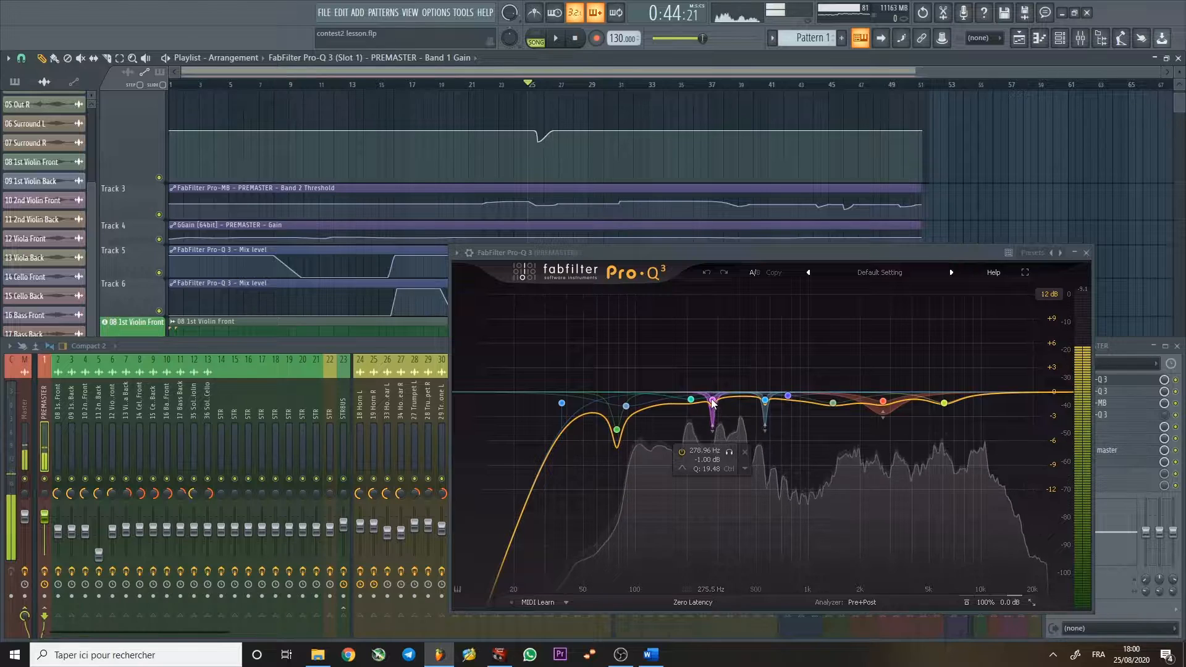
Close the first EQ, open the second FabFilter Pro-Q 3 on PREMASTER and place it below the automation tracks.
{"action": "left_click", "coordinate": [1085, 252]}
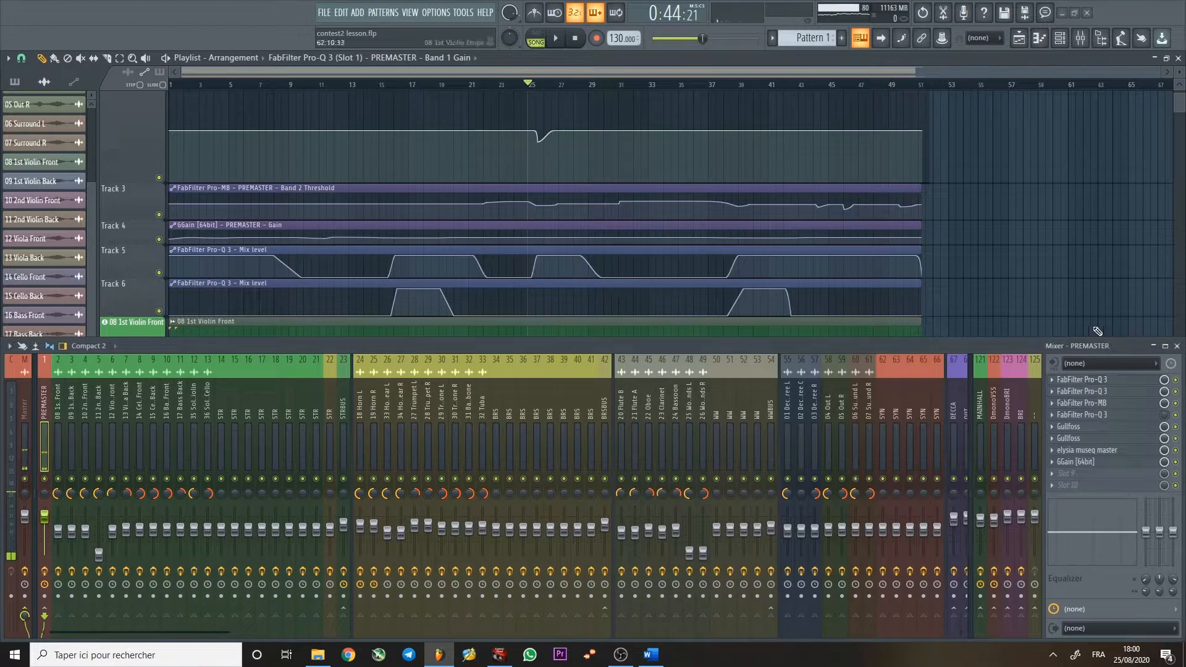
{"action": "left_click", "coordinate": [1102, 393]}
{"action": "left_click_drag", "start_coordinate": [599, 163], "coordinate": [691, 318]}
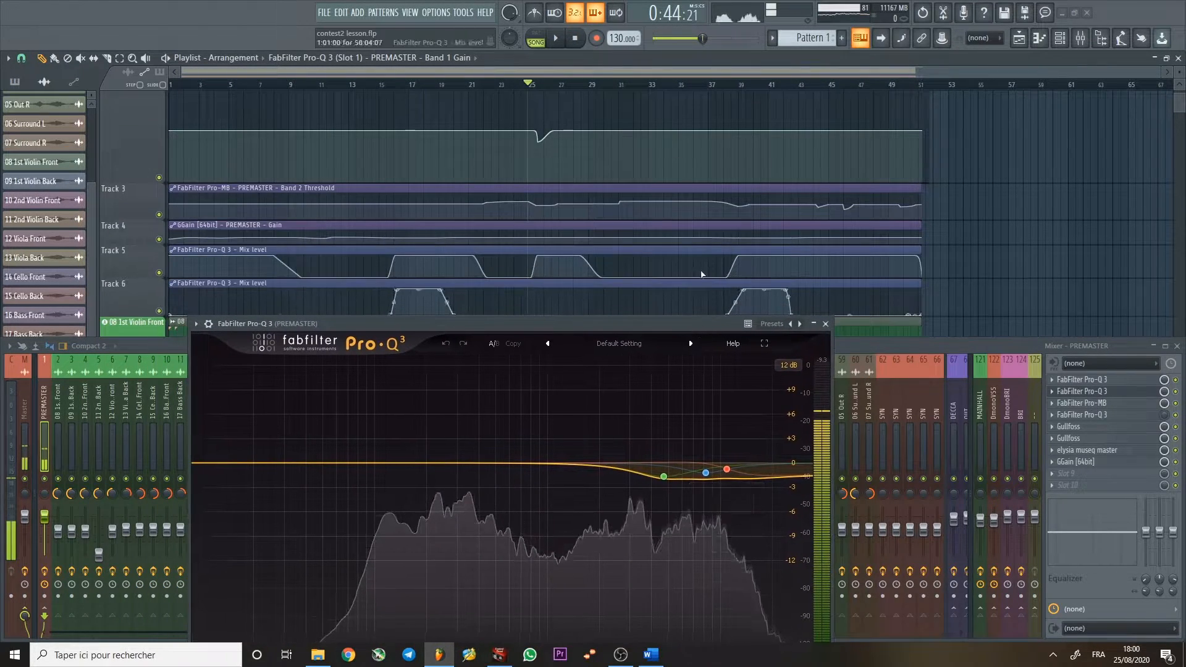
Move the playhead through the song sections to compare them with the Pro-Q 3 Mix level automation on Tracks 5 and 6.
{"action": "left_click", "coordinate": [259, 85]}
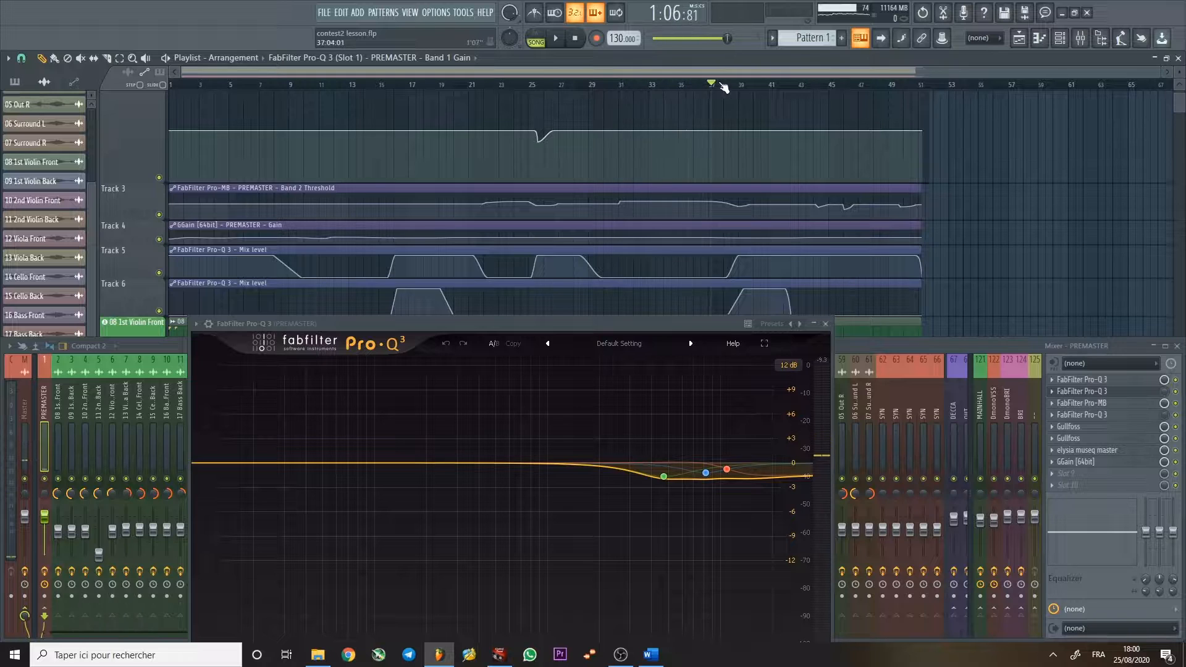
{"action": "left_click", "coordinate": [768, 85]}
{"action": "left_click_drag", "start_coordinate": [769, 85], "coordinate": [429, 84]}
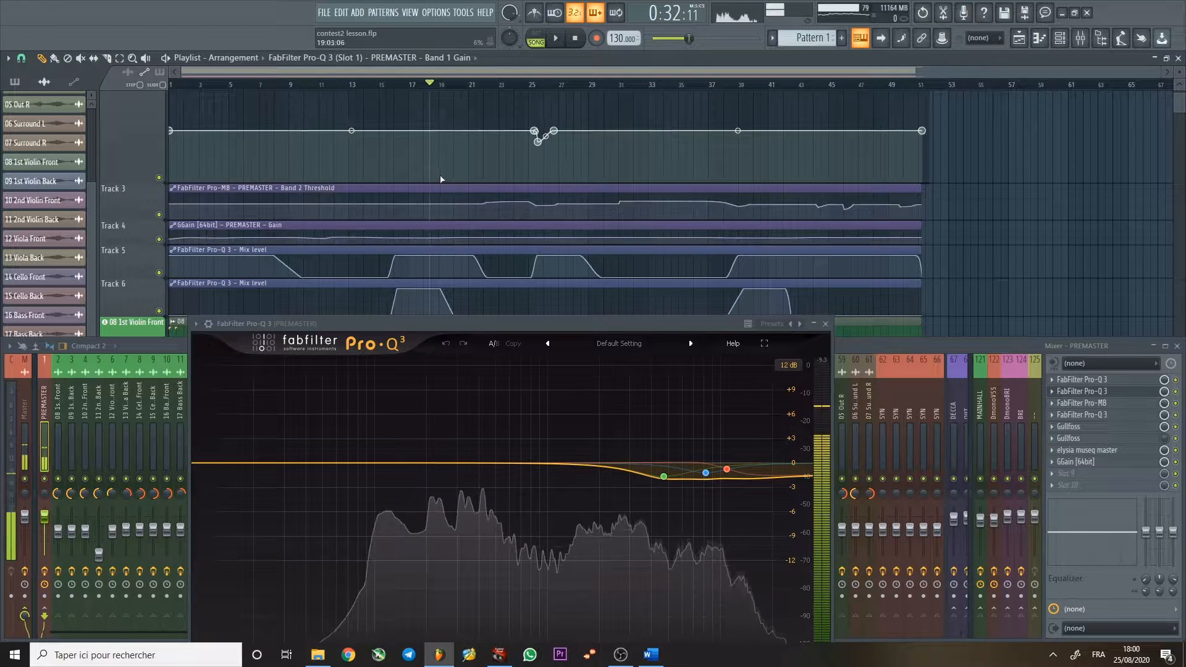
{"action": "scroll", "coordinate": [441, 181], "scroll_direction": "down", "scroll_amount": 1}
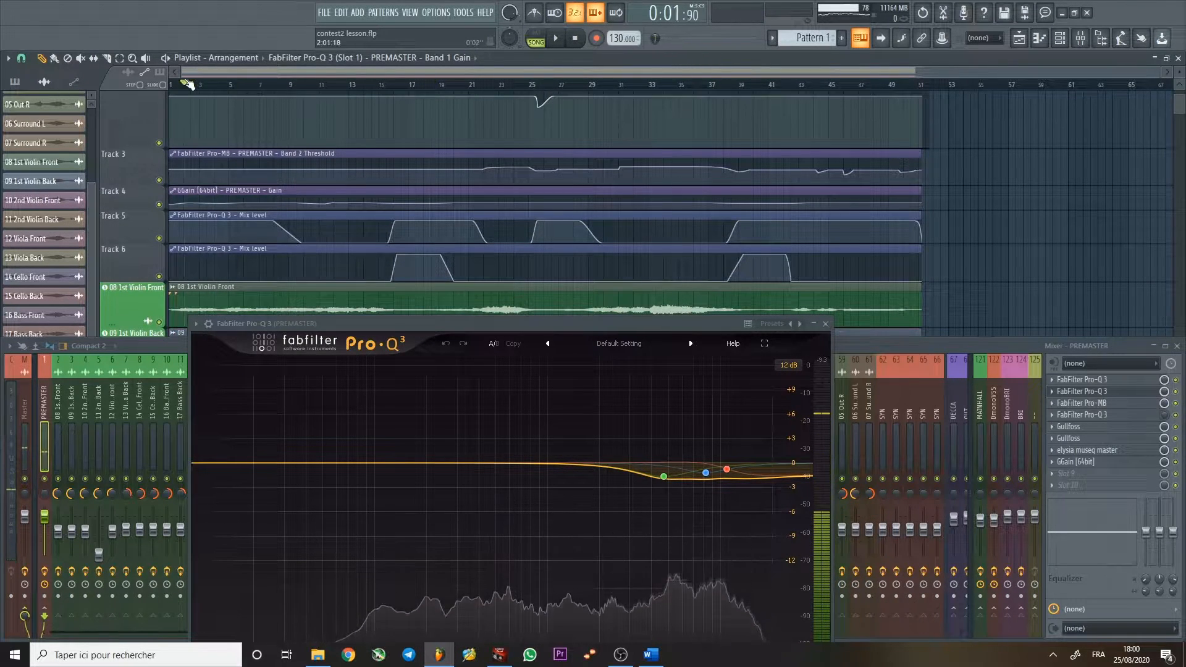
{"action": "left_click_drag", "start_coordinate": [187, 84], "coordinate": [303, 84]}
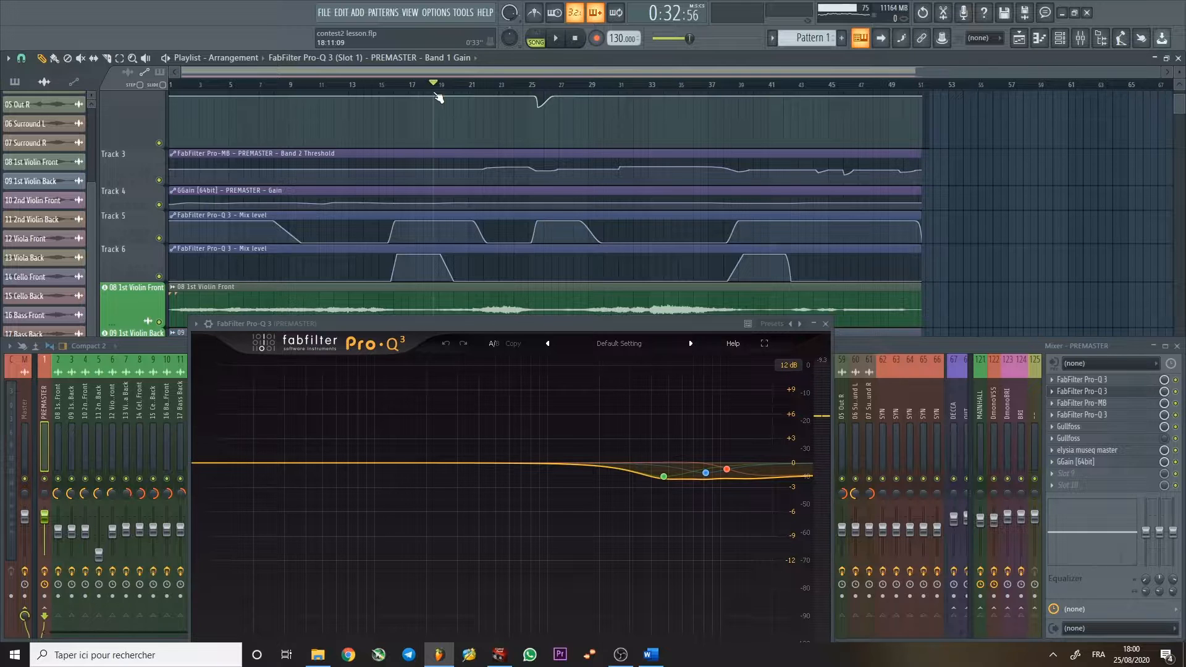
Enlarge Track 5 with the Pro-Q 3 Mix level automation and play the song's opening bars.
{"action": "key", "text": "space"}
{"action": "left_click_drag", "start_coordinate": [127, 244], "coordinate": [126, 311]}
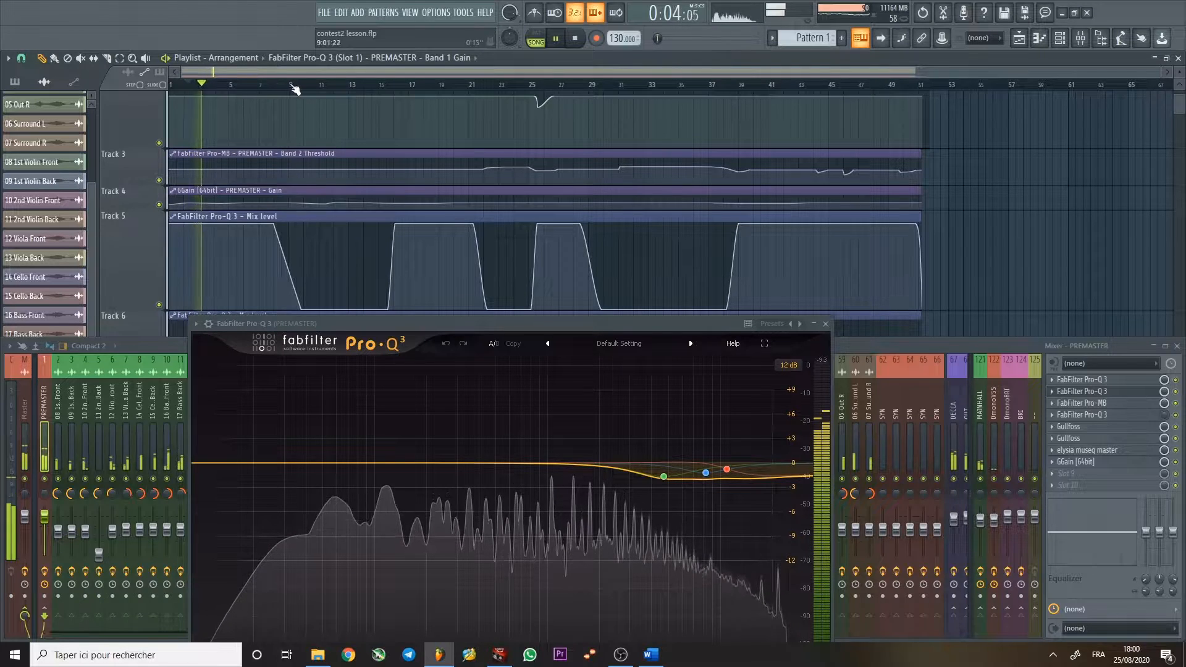
{"action": "key", "text": "space"}
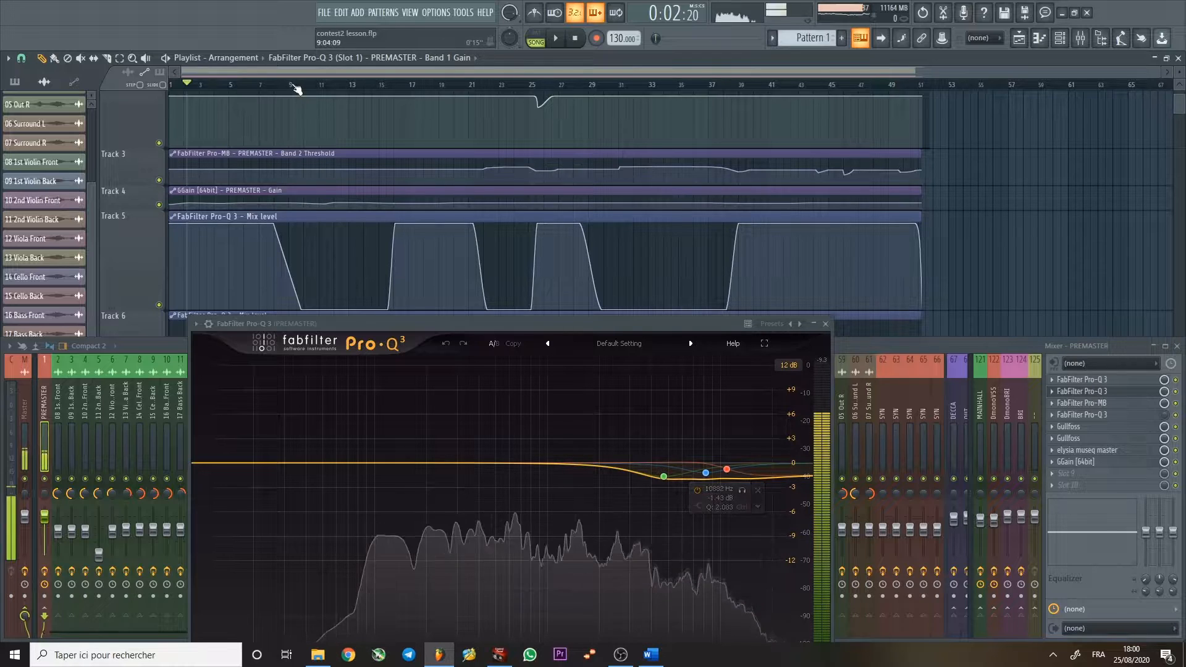
Play the passages from bars 7 and 15 against Track 5's Mix level automation, toggling the second Pro-Q 3.
{"action": "key", "text": "space"}
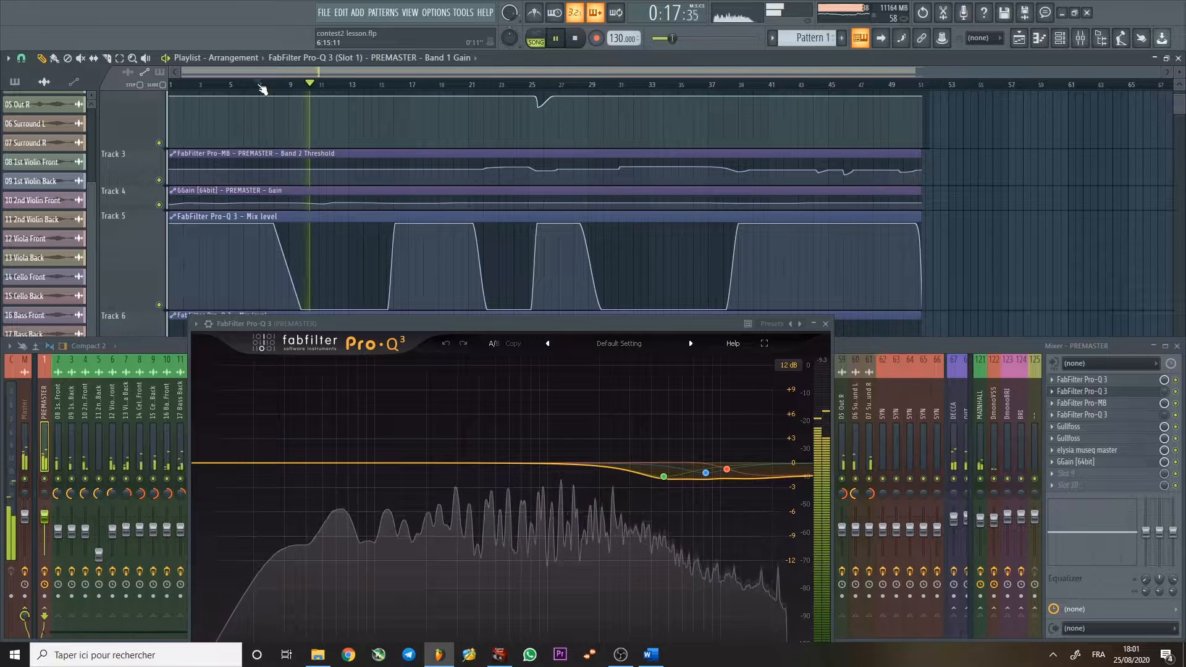
{"action": "key", "text": "space"}
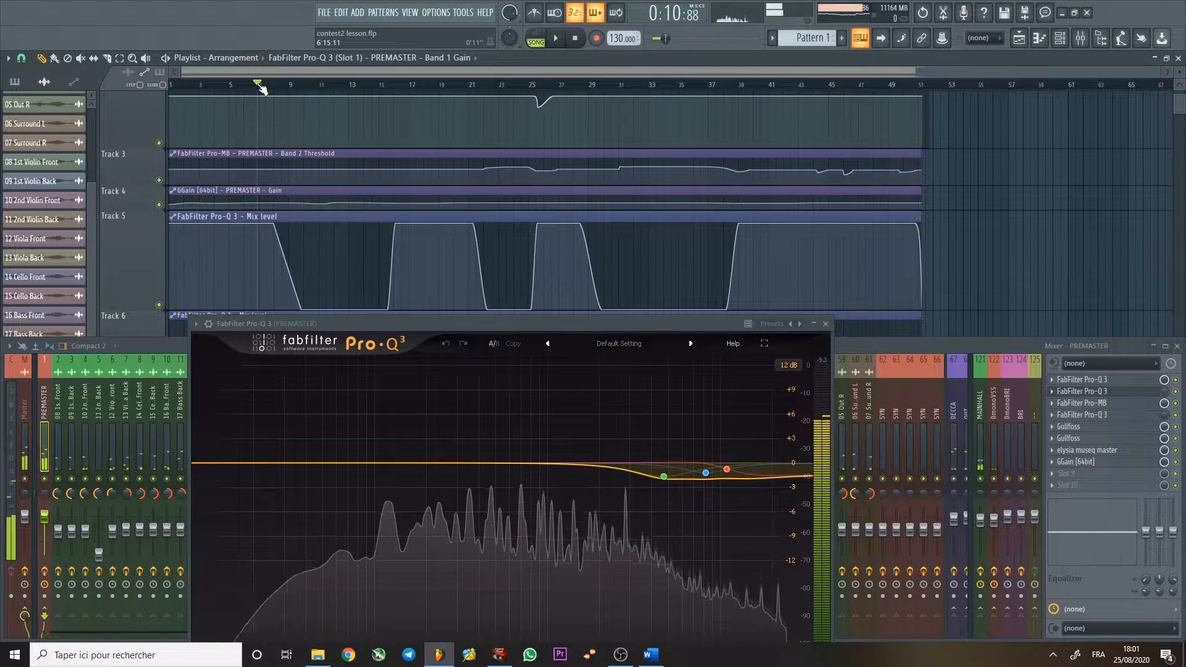
{"action": "left_click", "coordinate": [388, 86]}
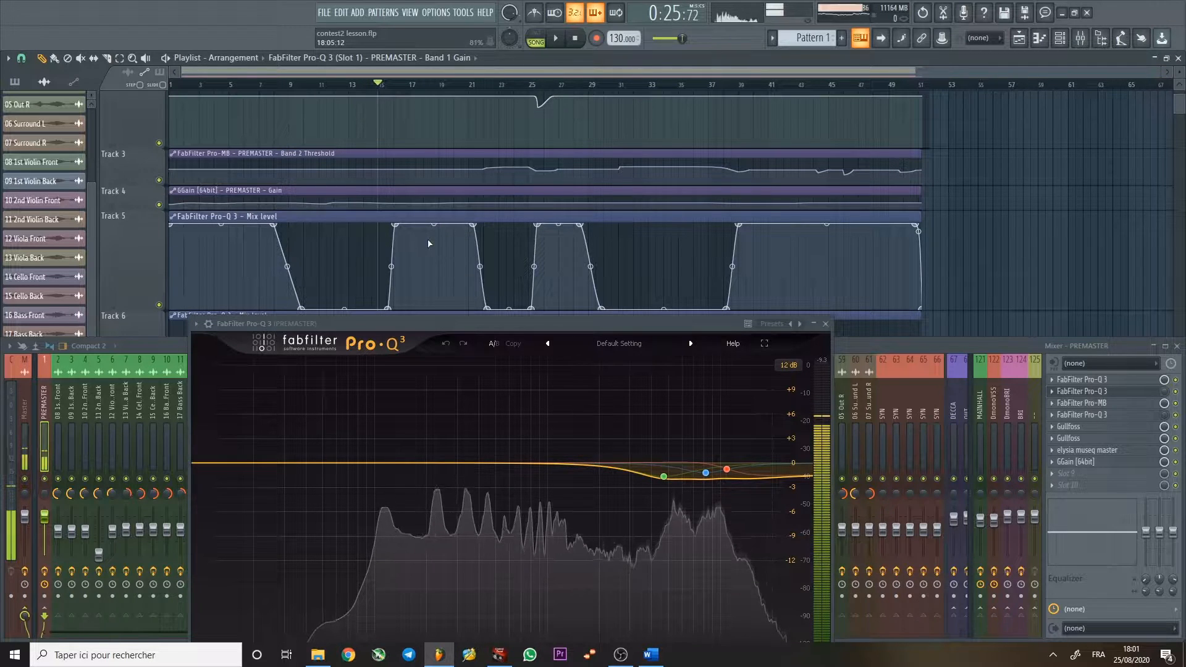
{"action": "key", "text": "space"}
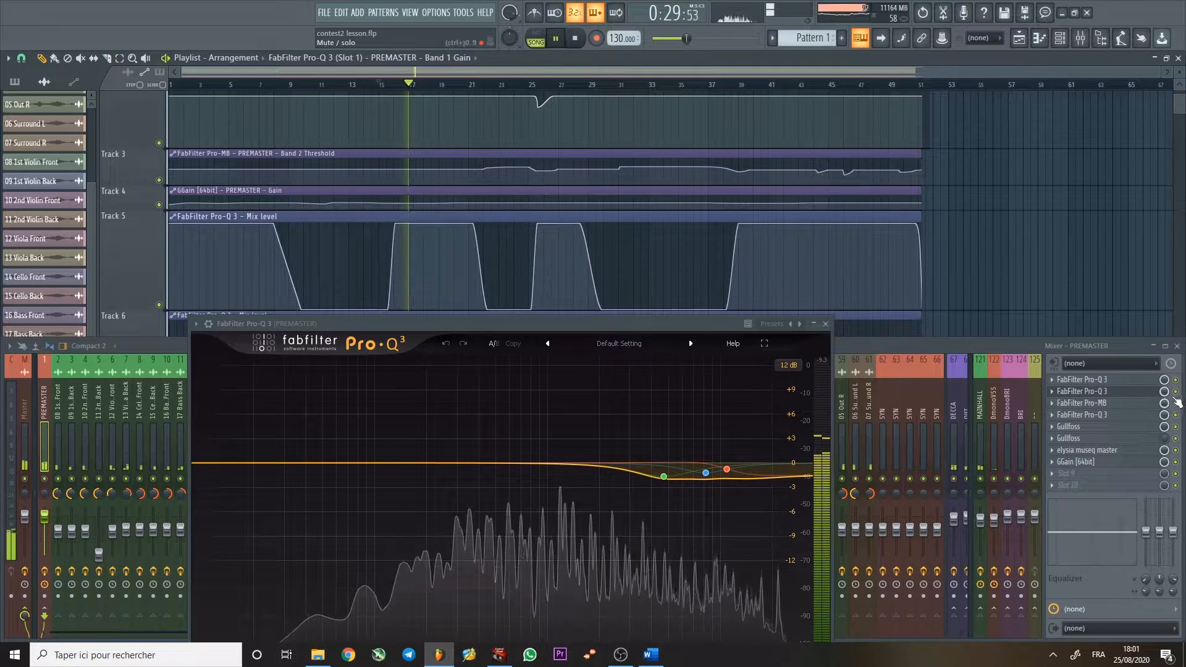
{"action": "left_click", "coordinate": [1175, 392]}
{"action": "key", "text": "space"}
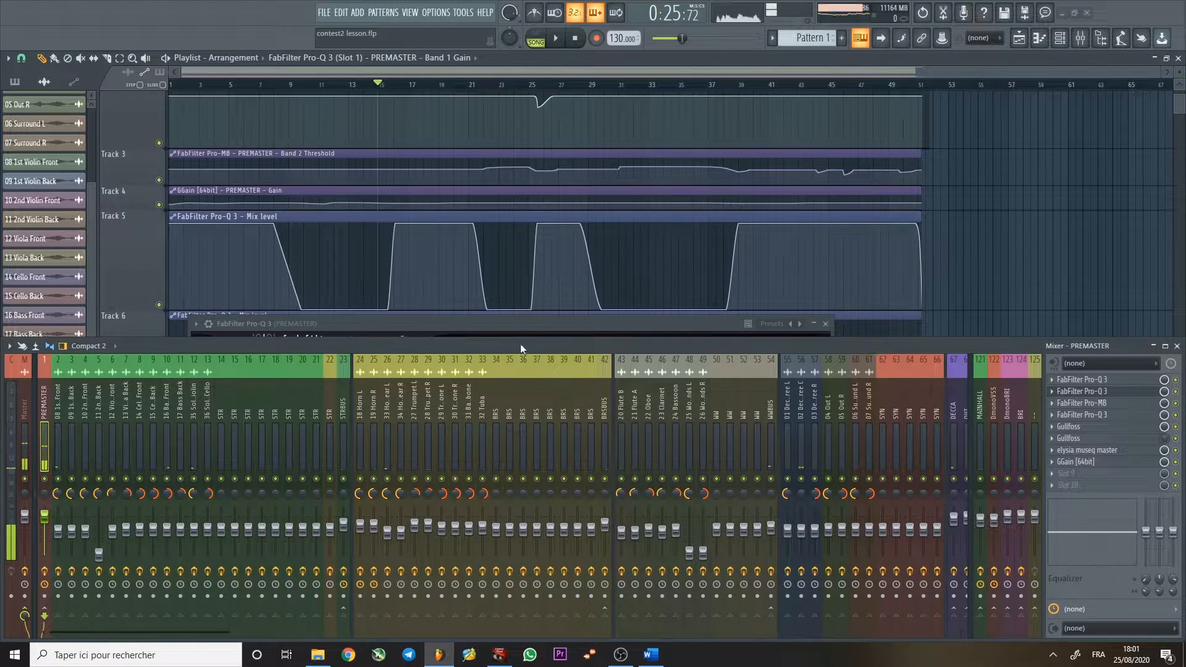
Lower the mixer, raise the Pro-Q 3 window and play the passage from bar 22 to follow its Mix level automation.
{"action": "left_click_drag", "start_coordinate": [520, 342], "coordinate": [464, 506]}
{"action": "left_click", "coordinate": [485, 85]}
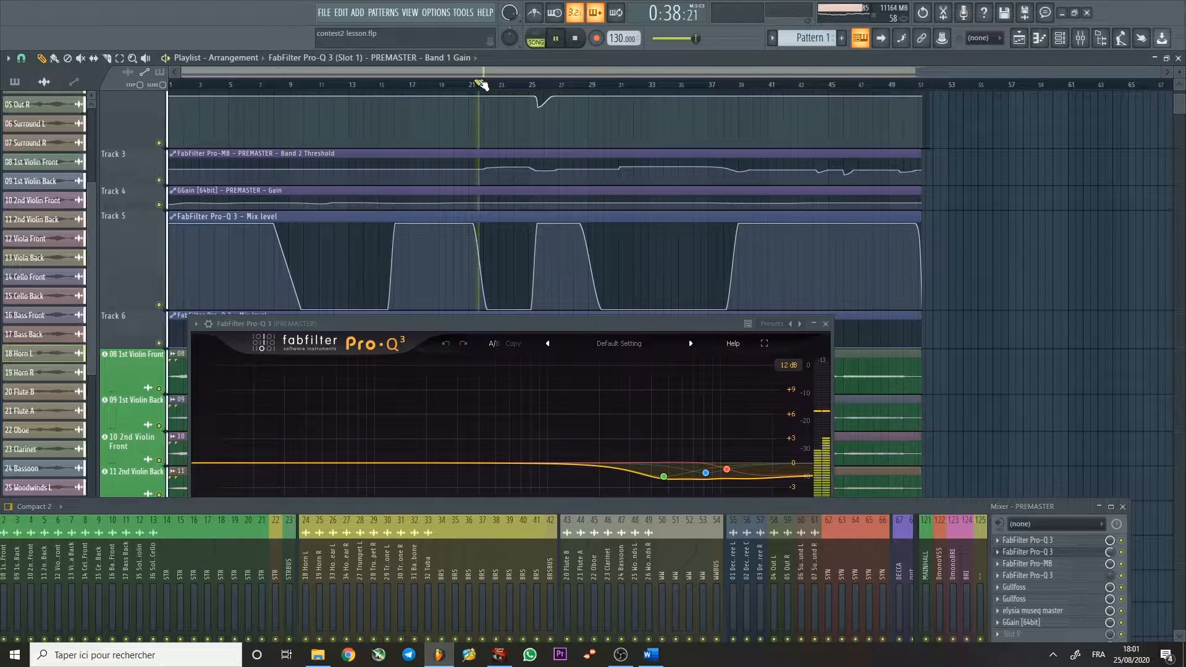
{"action": "left_click_drag", "start_coordinate": [587, 324], "coordinate": [564, 284]}
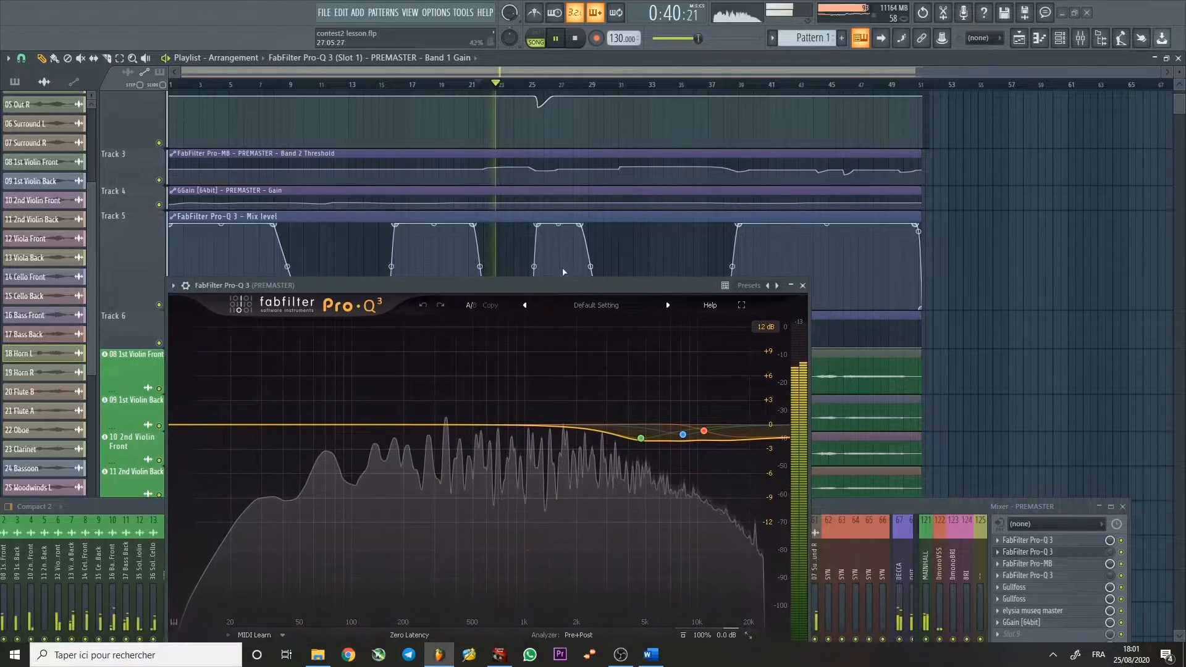
{"action": "scroll", "coordinate": [561, 207], "scroll_direction": "down", "scroll_amount": 3}
{"action": "scroll", "coordinate": [561, 207], "scroll_direction": "up", "scroll_amount": 2}
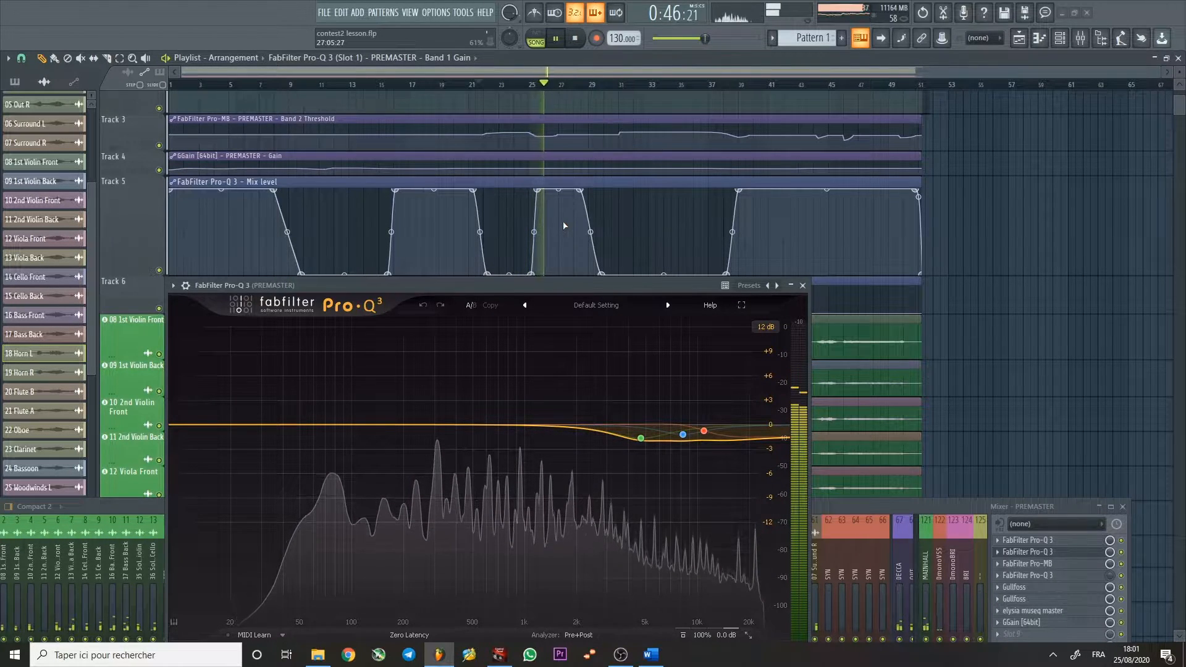
{"action": "key", "text": "space"}
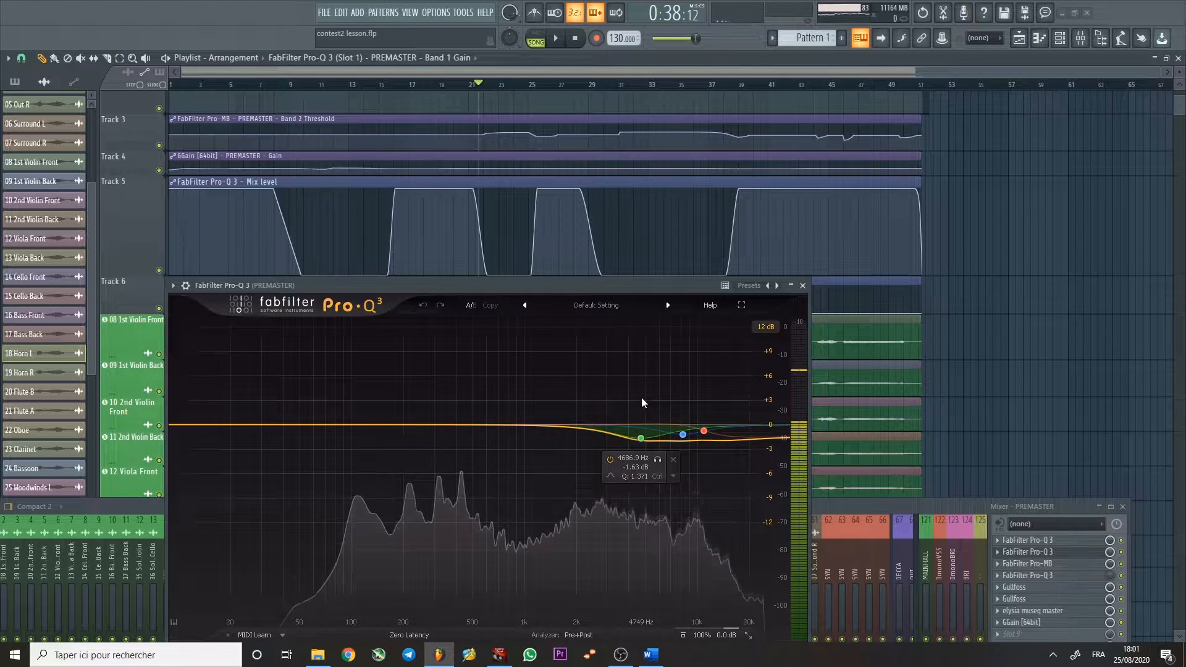
Replace the Pro-Q 3 window with PREMASTER's FabFilter Pro-MB and enlarge Track 3 with the Band 2 Threshold automation above it.
{"action": "left_click", "coordinate": [802, 285]}
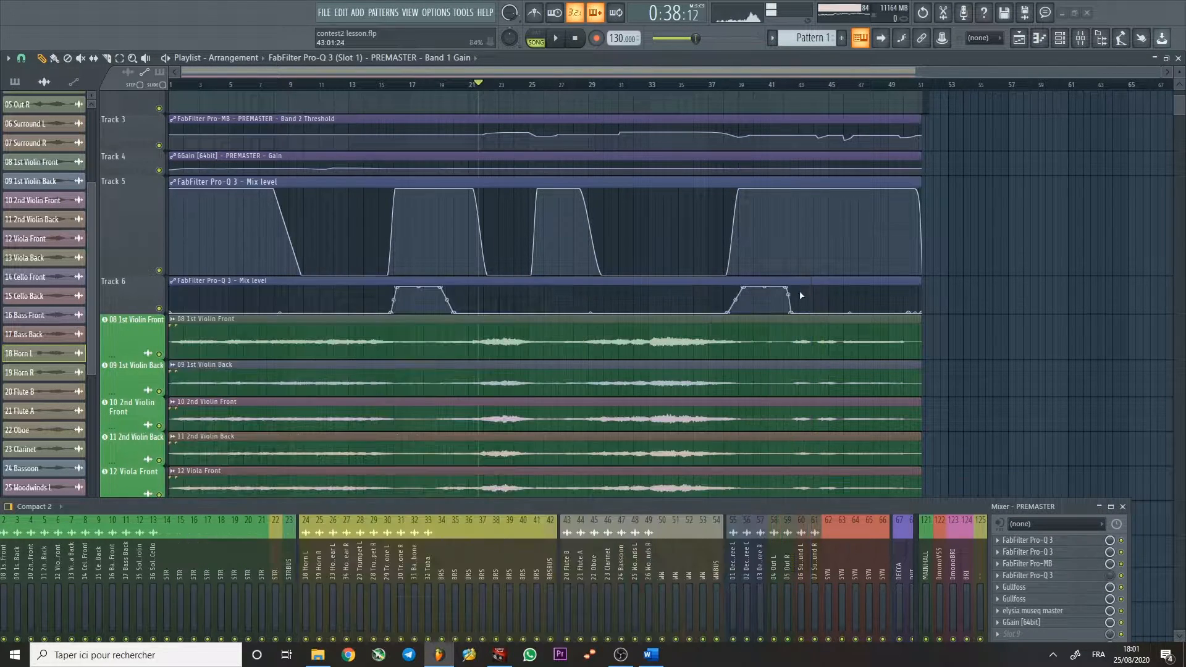
{"action": "left_click", "coordinate": [1040, 565]}
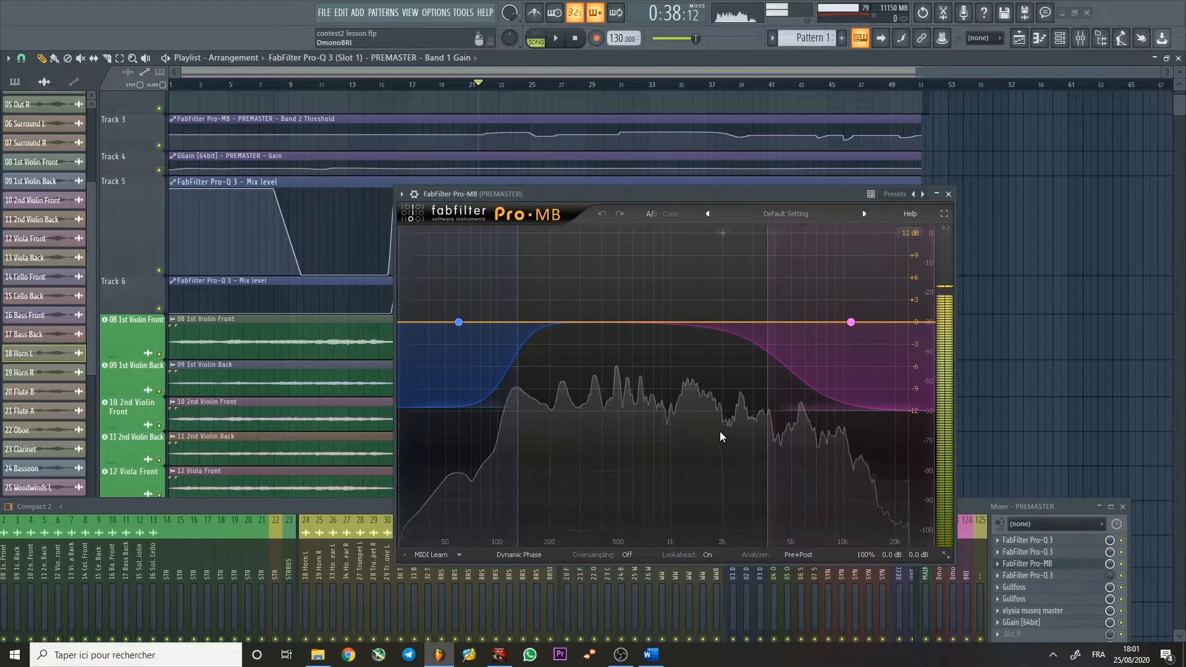
{"action": "scroll", "coordinate": [195, 209], "scroll_direction": "up", "scroll_amount": 2}
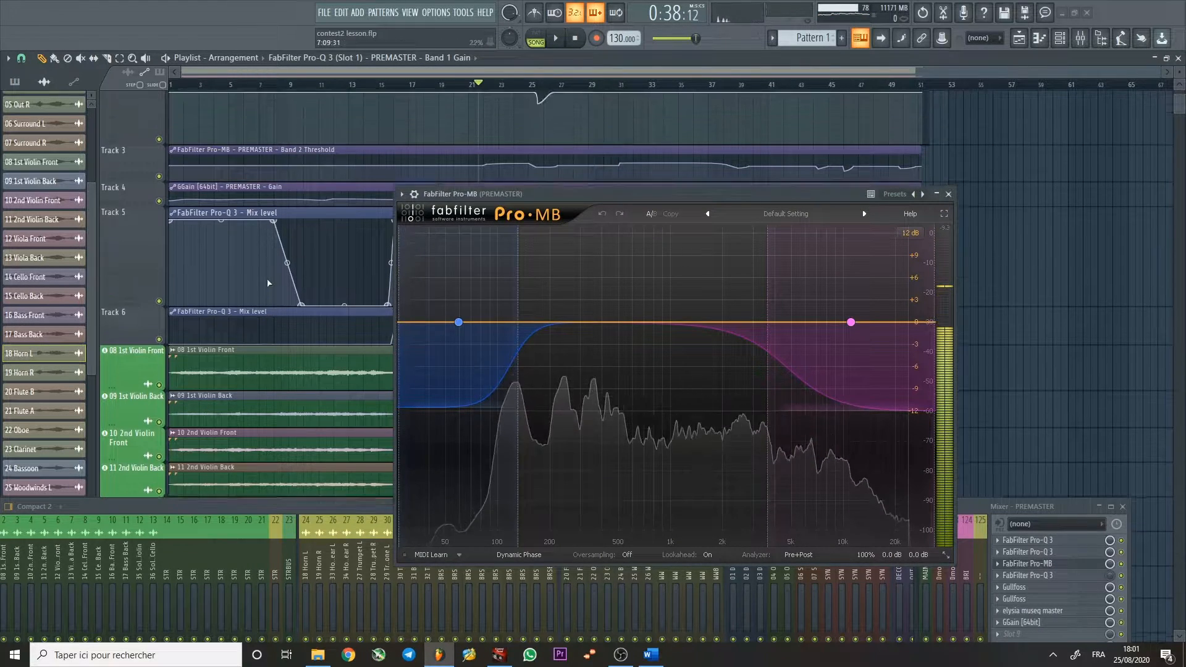
{"action": "left_click_drag", "start_coordinate": [132, 186], "coordinate": [132, 309]}
{"action": "left_click_drag", "start_coordinate": [559, 200], "coordinate": [445, 355]}
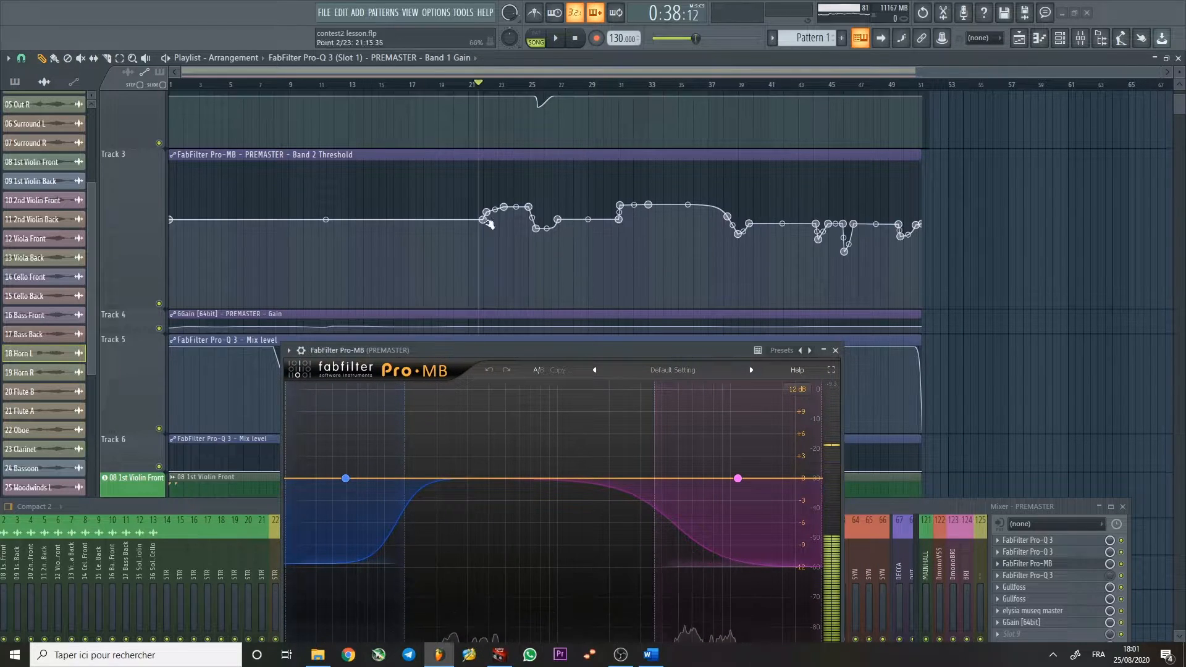
Play the song from bar 3 with Pro-MB fully in view to watch its low band compress.
{"action": "left_click", "coordinate": [210, 84]}
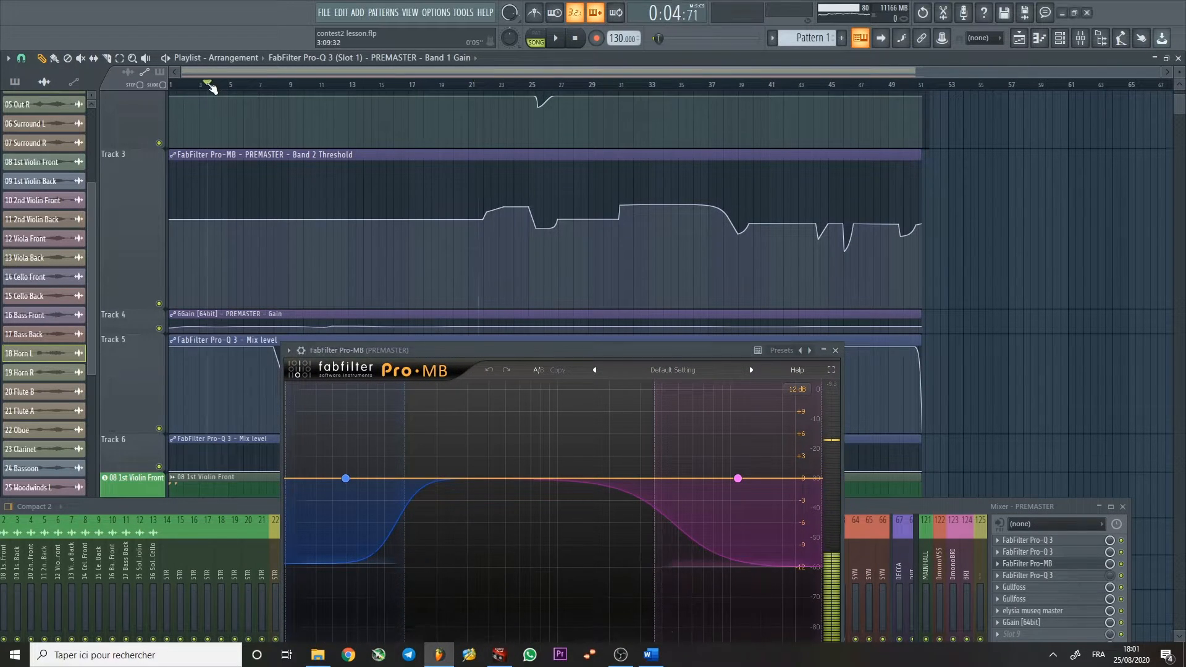
{"action": "key", "text": "space"}
{"action": "left_click_drag", "start_coordinate": [487, 354], "coordinate": [621, 221]}
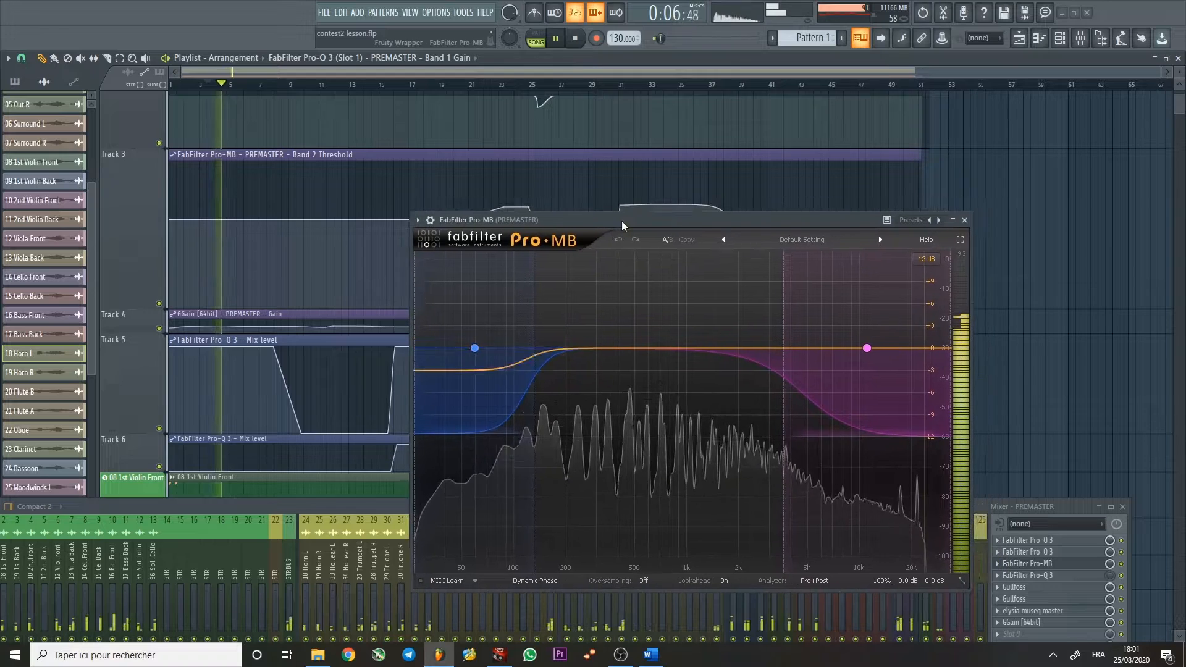
{"action": "key", "text": "space"}
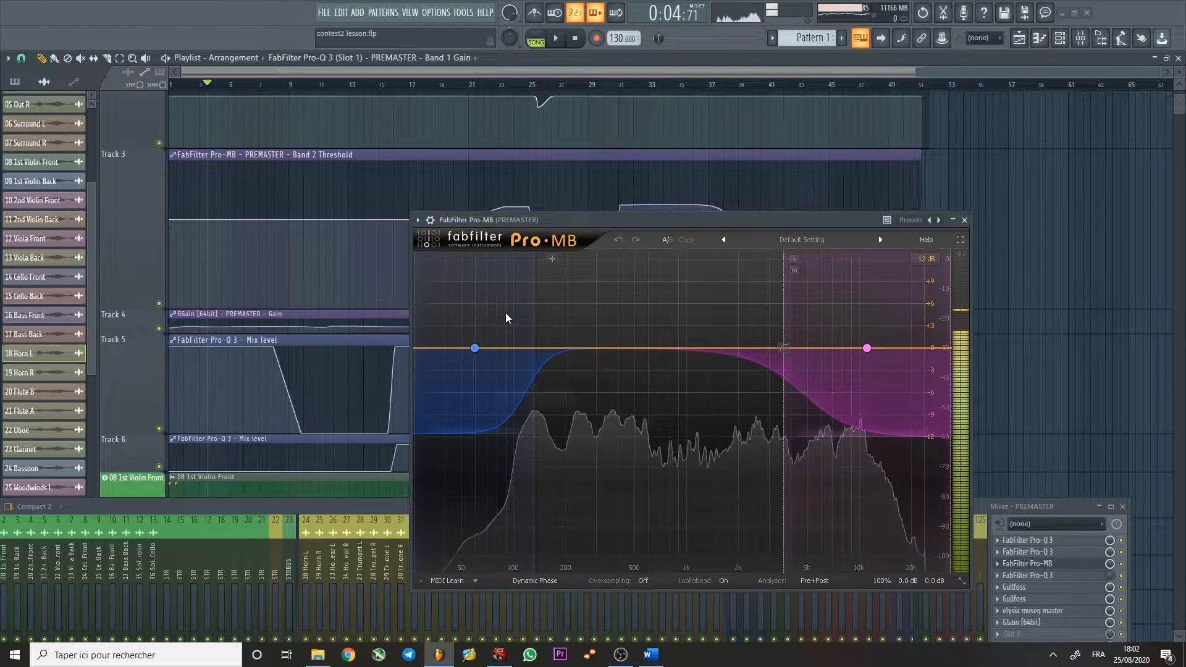
Show the settings of Pro-MB's low band and place the plugin below Track 3's threshold automation.
{"action": "left_click", "coordinate": [474, 347]}
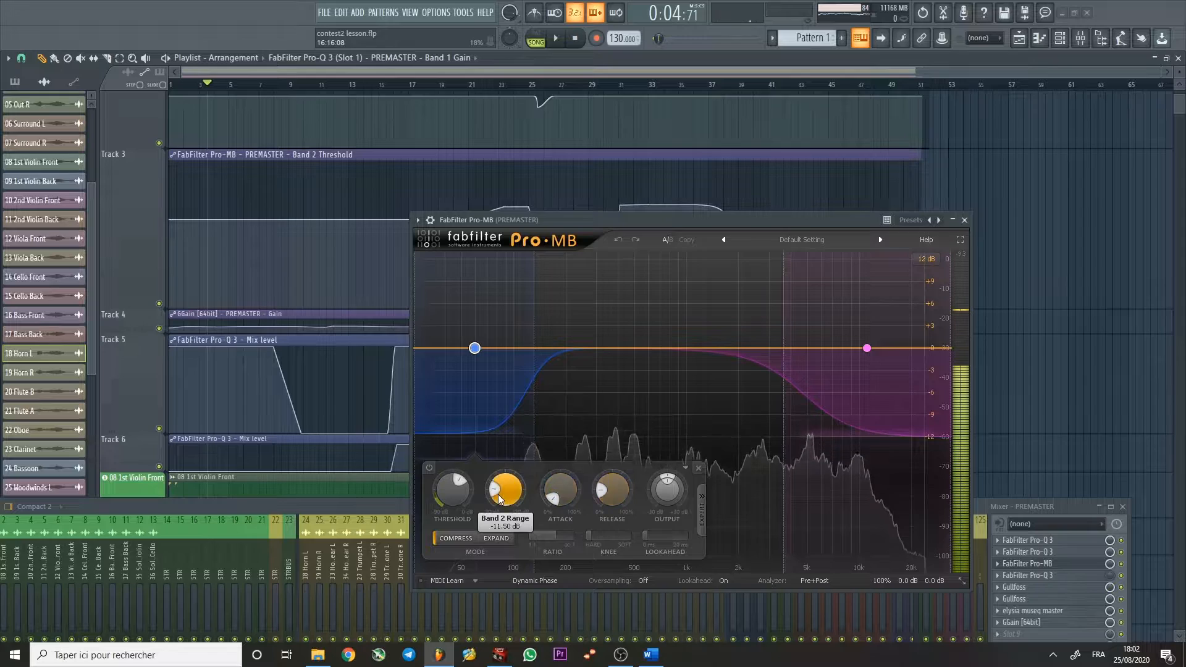
{"action": "left_click_drag", "start_coordinate": [621, 216], "coordinate": [624, 300]}
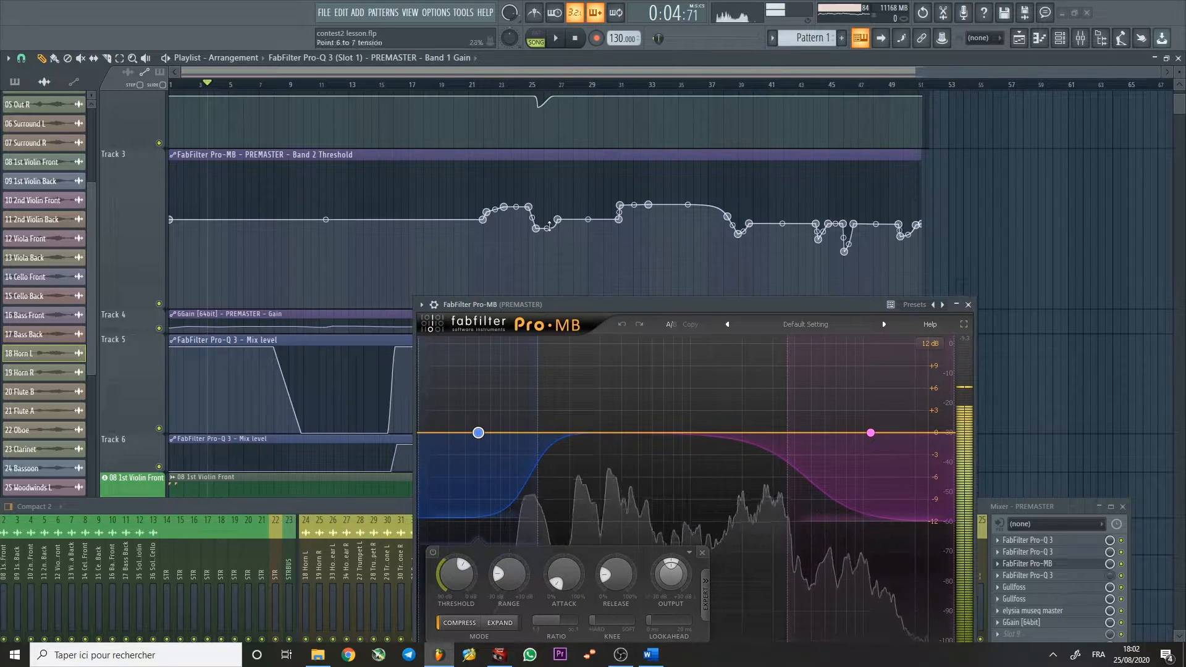
{"action": "key", "text": "space"}
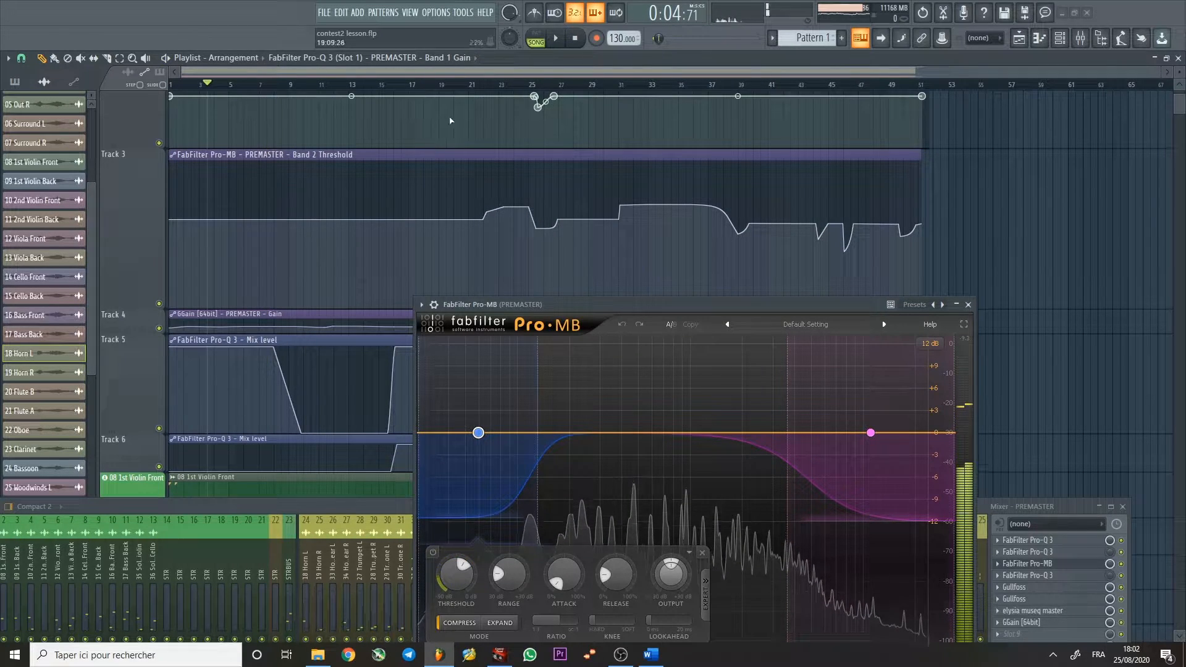
Play the passages from bars 22 and 32 to compare the low band's compression with the raised Band 2 Threshold sections.
{"action": "left_click", "coordinate": [492, 87]}
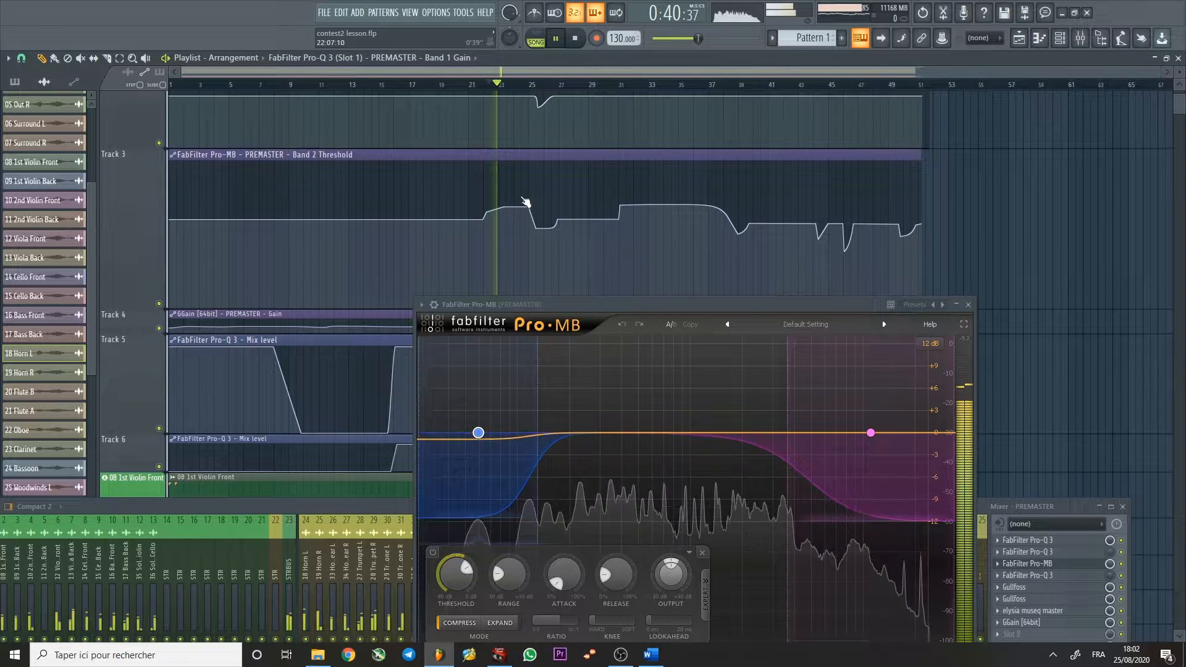
{"action": "key", "text": "space"}
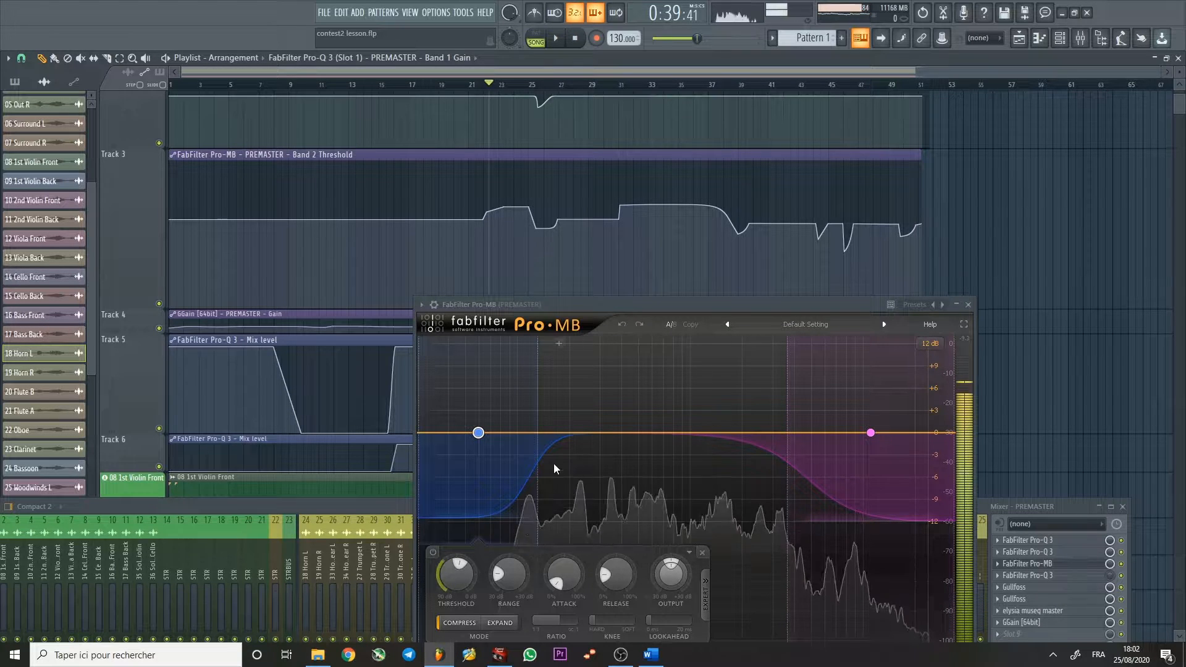
{"action": "left_click", "coordinate": [629, 82]}
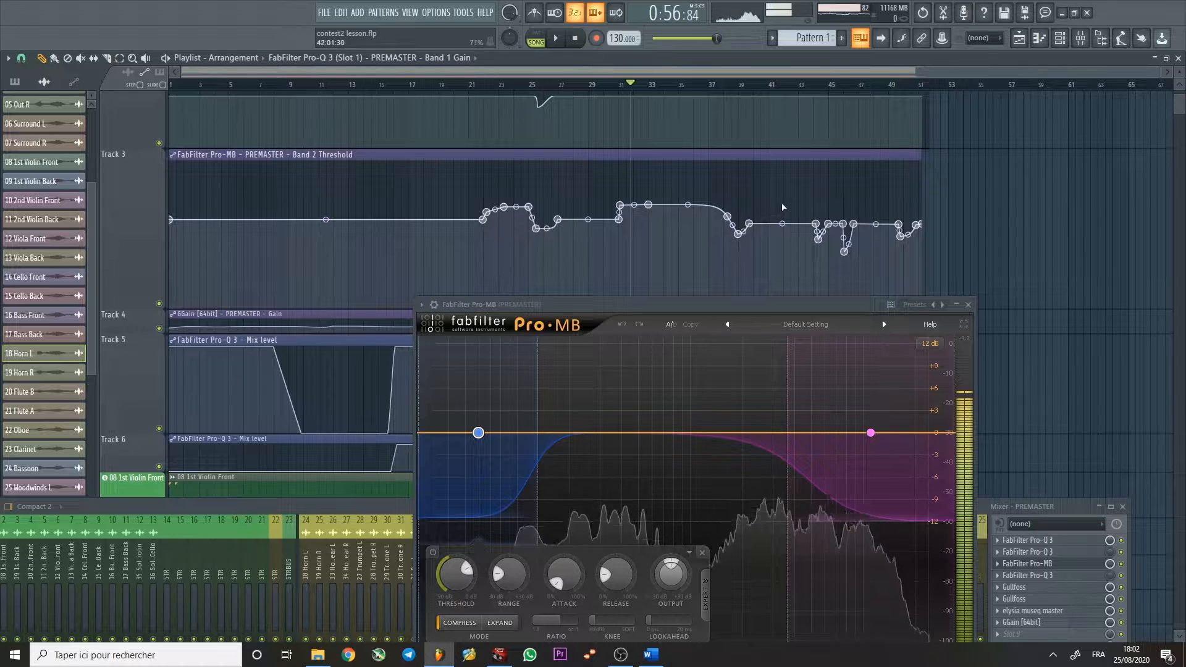
{"action": "key", "text": "space"}
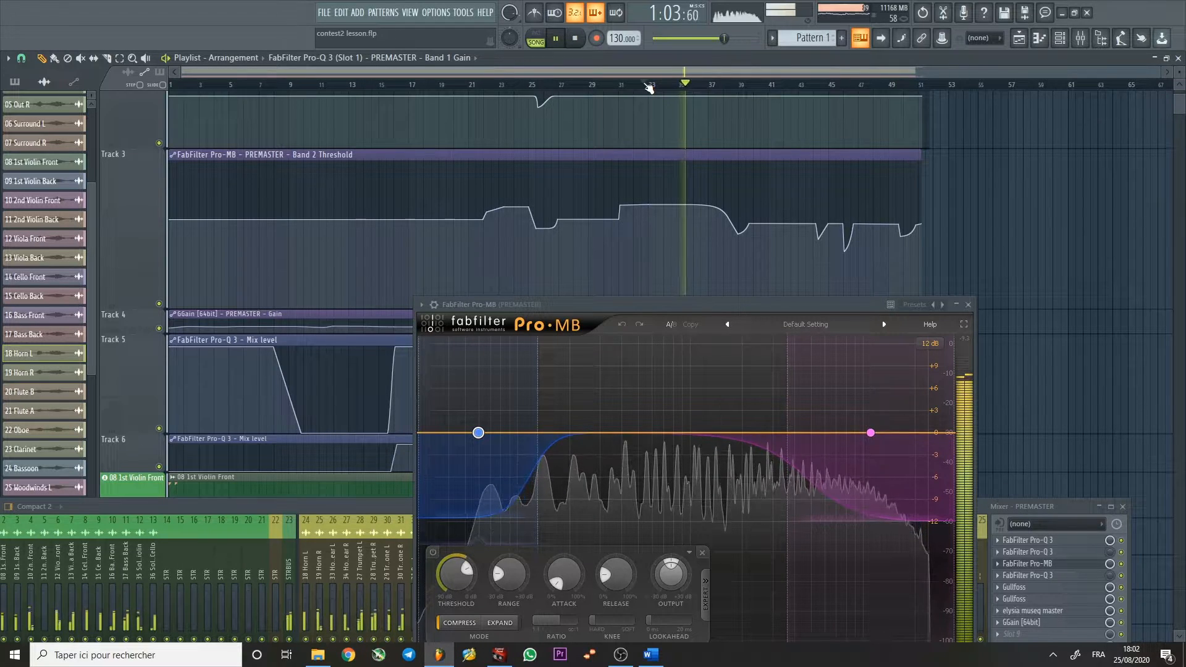
{"action": "left_click", "coordinate": [646, 85]}
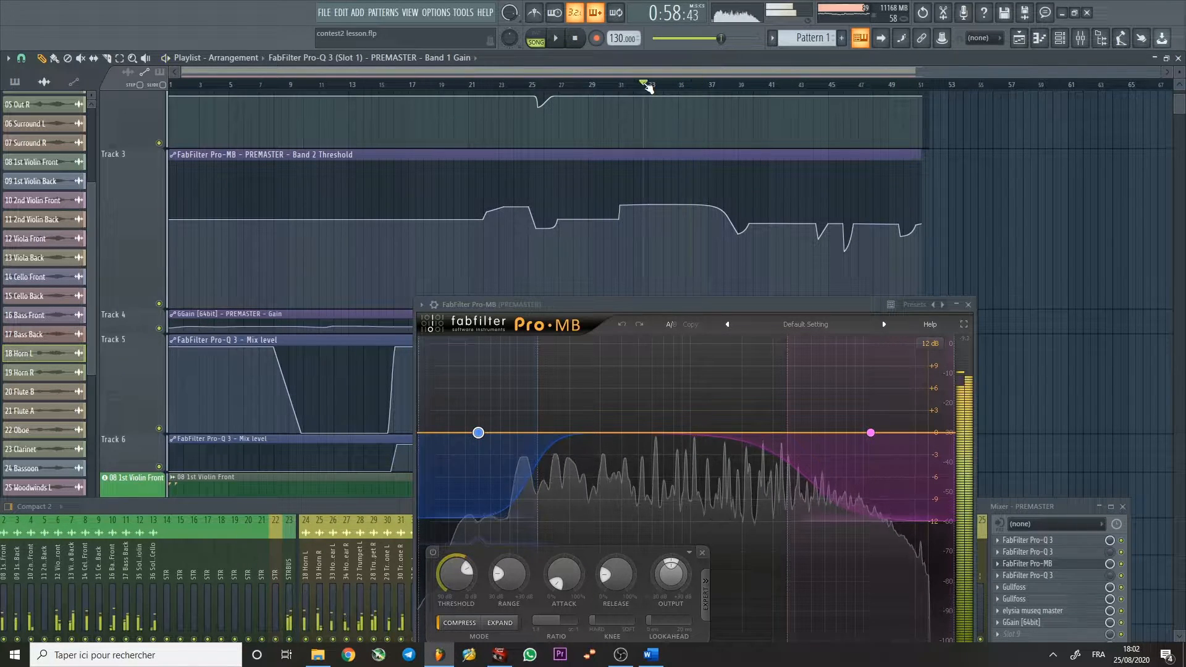
{"action": "key", "text": "space"}
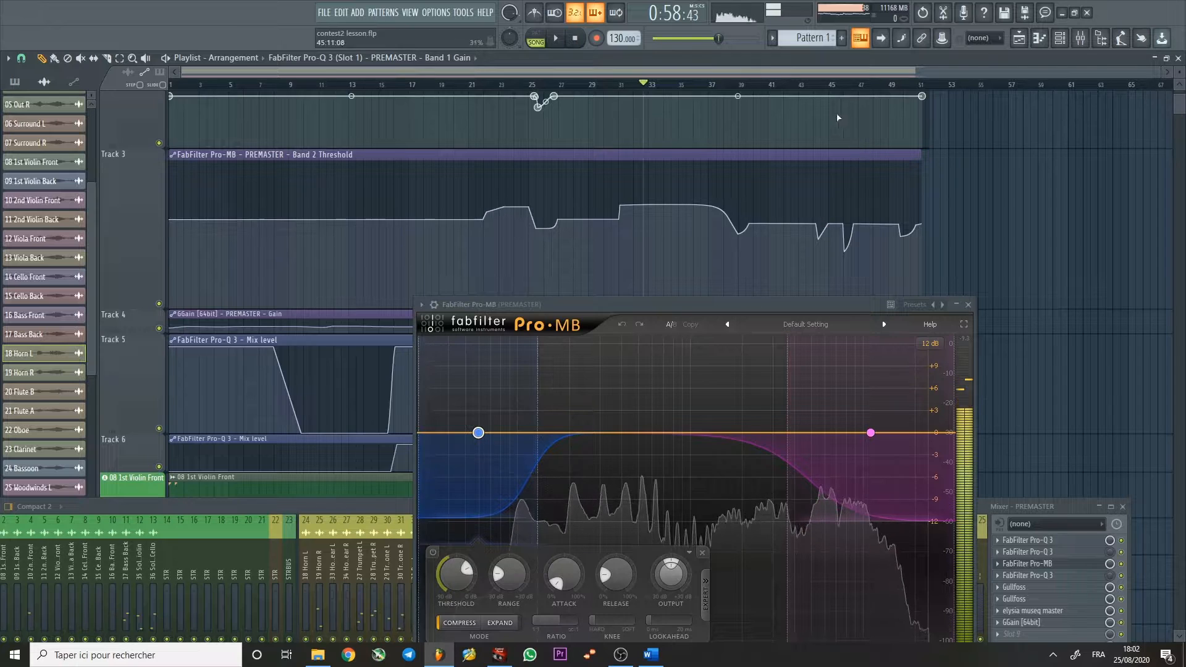
Play the passage from bar 44 with and without the Band 2 Threshold dip near bar 46.
{"action": "left_click", "coordinate": [813, 86]}
{"action": "key", "text": "space"}
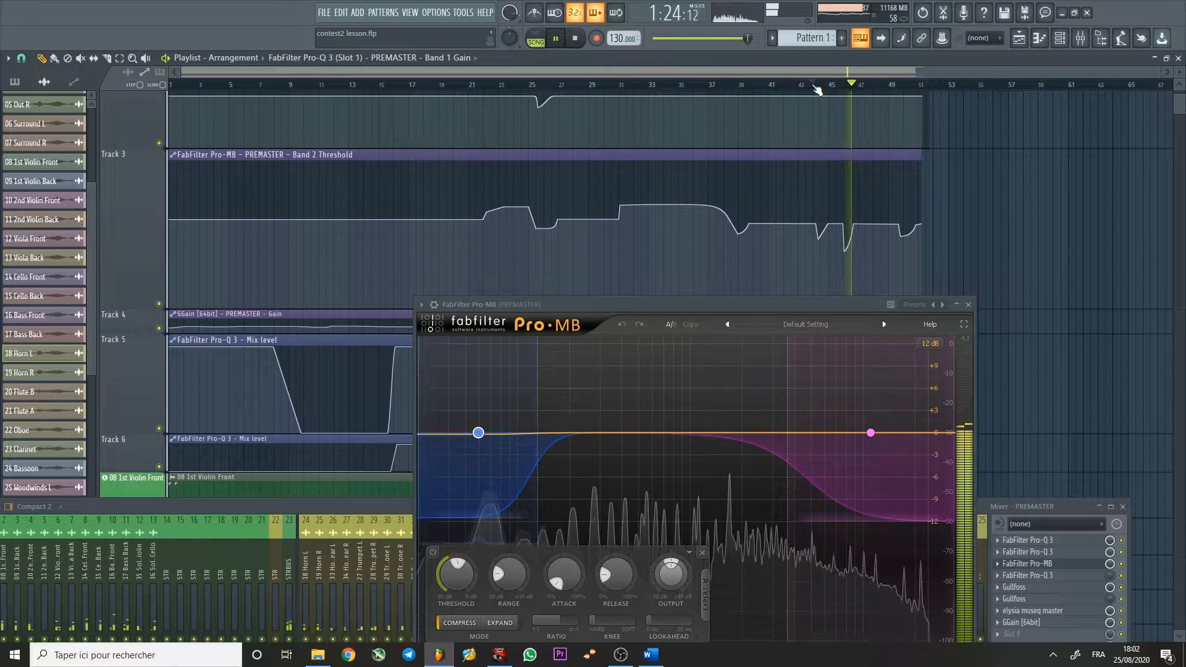
{"action": "left_click", "coordinate": [816, 87]}
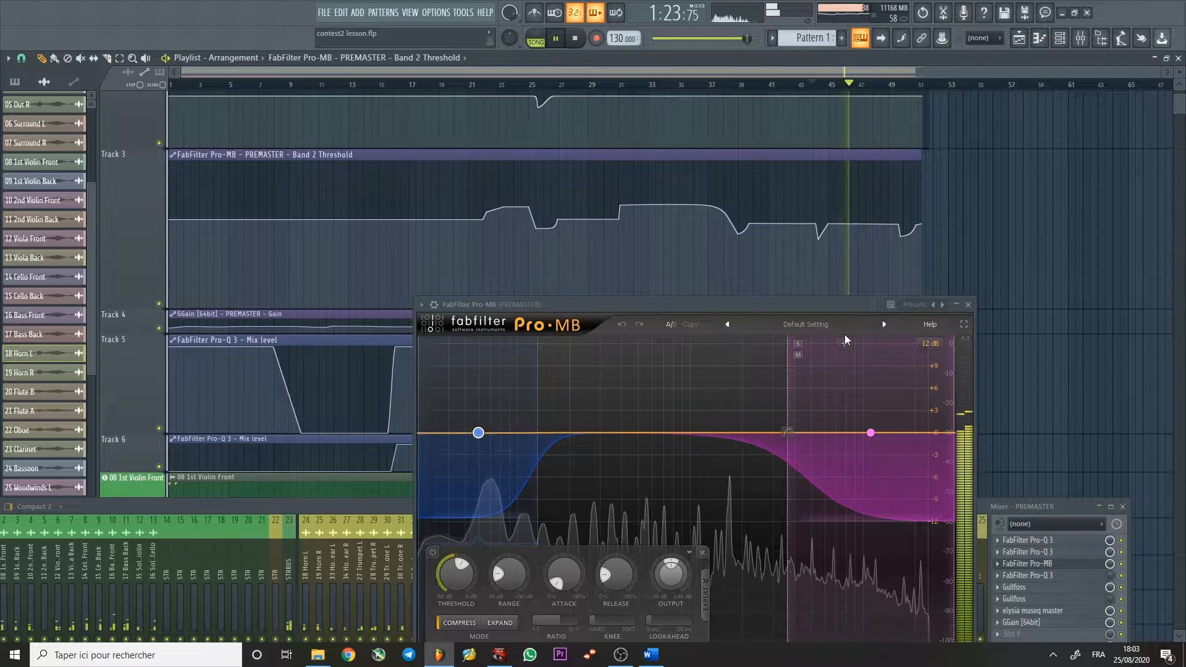
{"action": "key", "text": "space"}
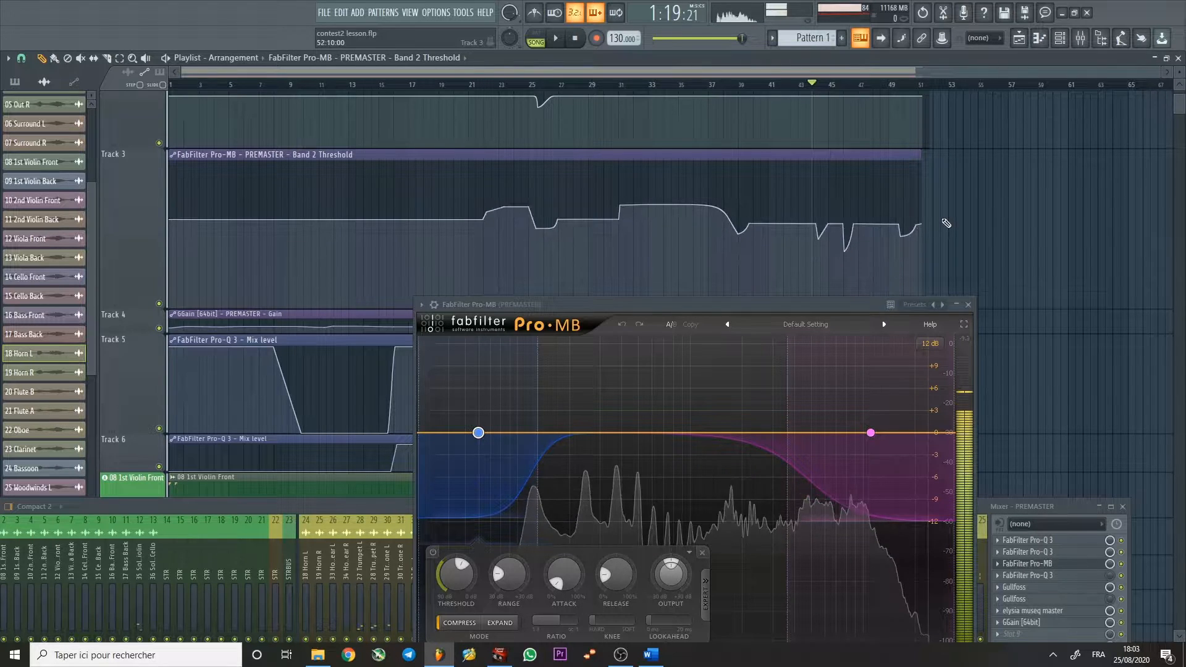
Examine the Band 2 Threshold automation from bar 25 onward and play the dip just before bar 39.
{"action": "scroll", "coordinate": [904, 247], "scroll_direction": "up", "scroll_amount": 3}
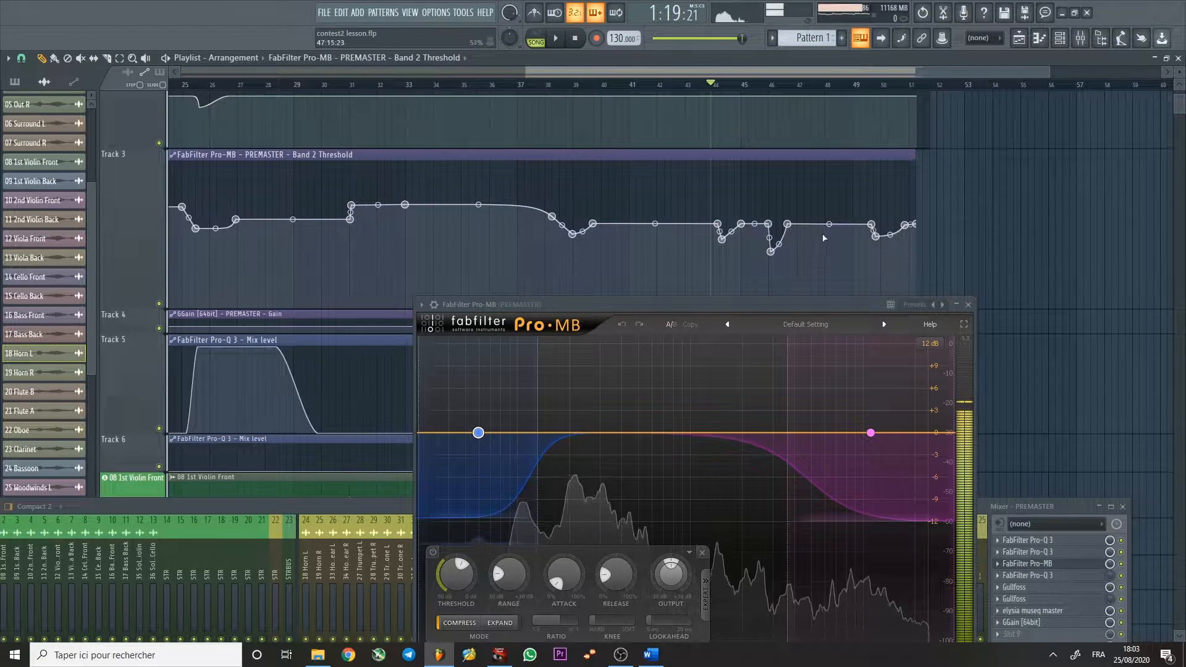
{"action": "mouse_move", "coordinate": [777, 260]}
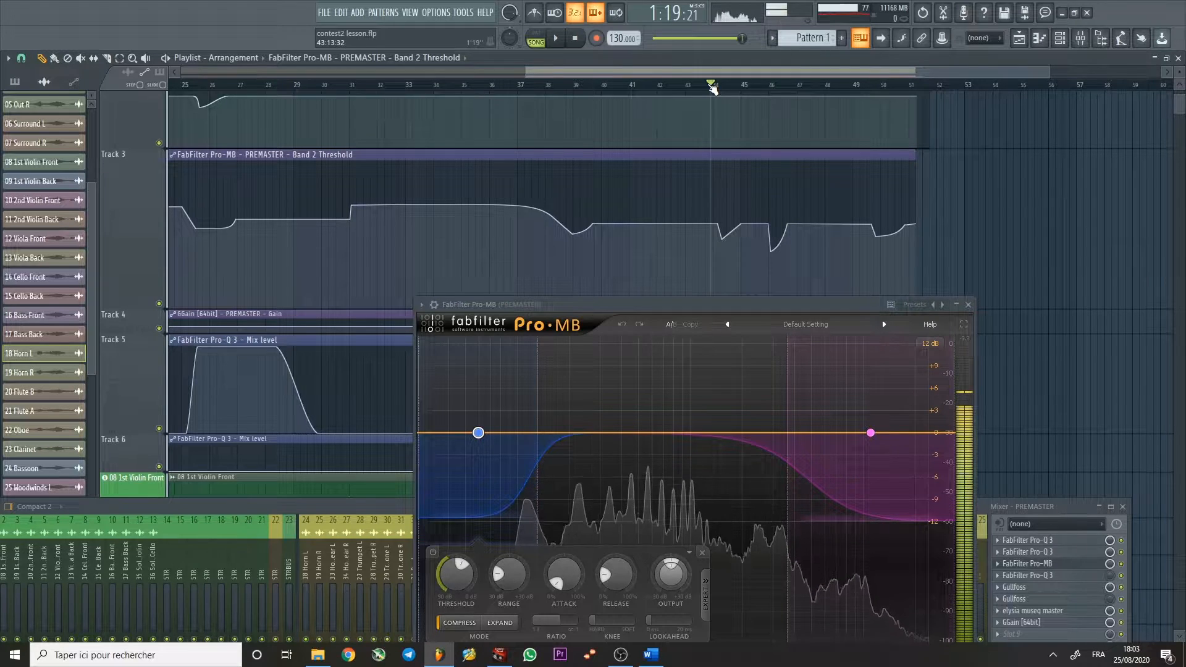
{"action": "left_click", "coordinate": [531, 84]}
{"action": "key", "text": "space"}
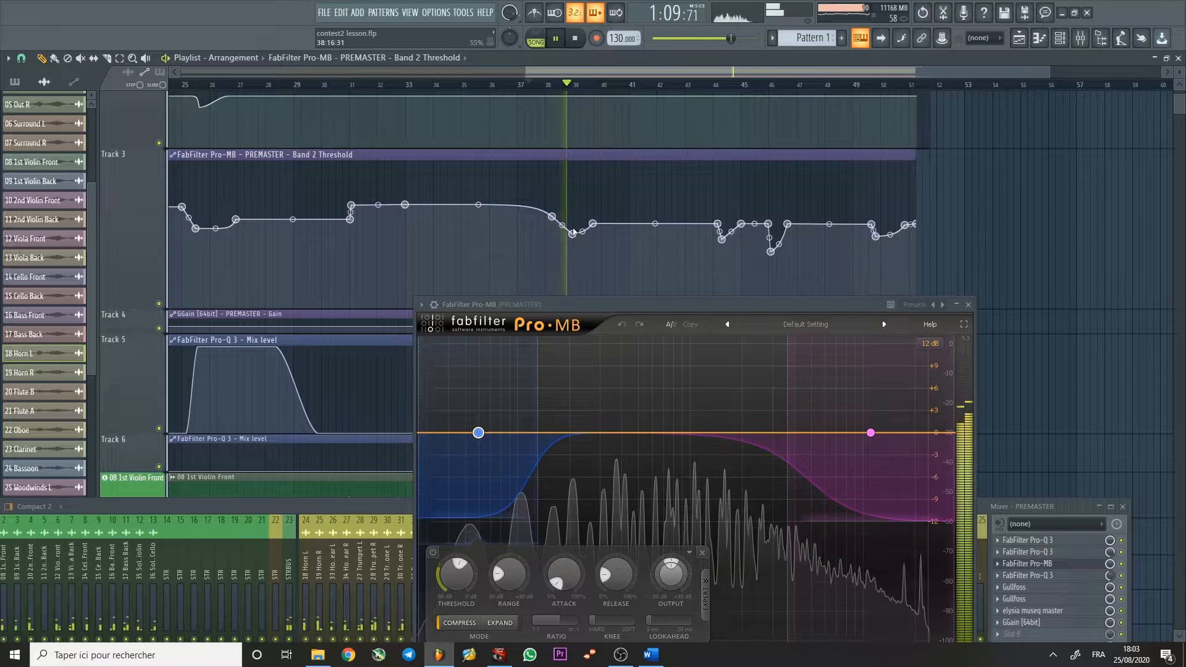
{"action": "key", "text": "space"}
Try flattening the Band 2 Threshold dip just before bar 39 during playback, and undo the point's move.
{"action": "scroll", "coordinate": [577, 235], "scroll_direction": "up", "scroll_amount": 3}
{"action": "key", "text": "space"}
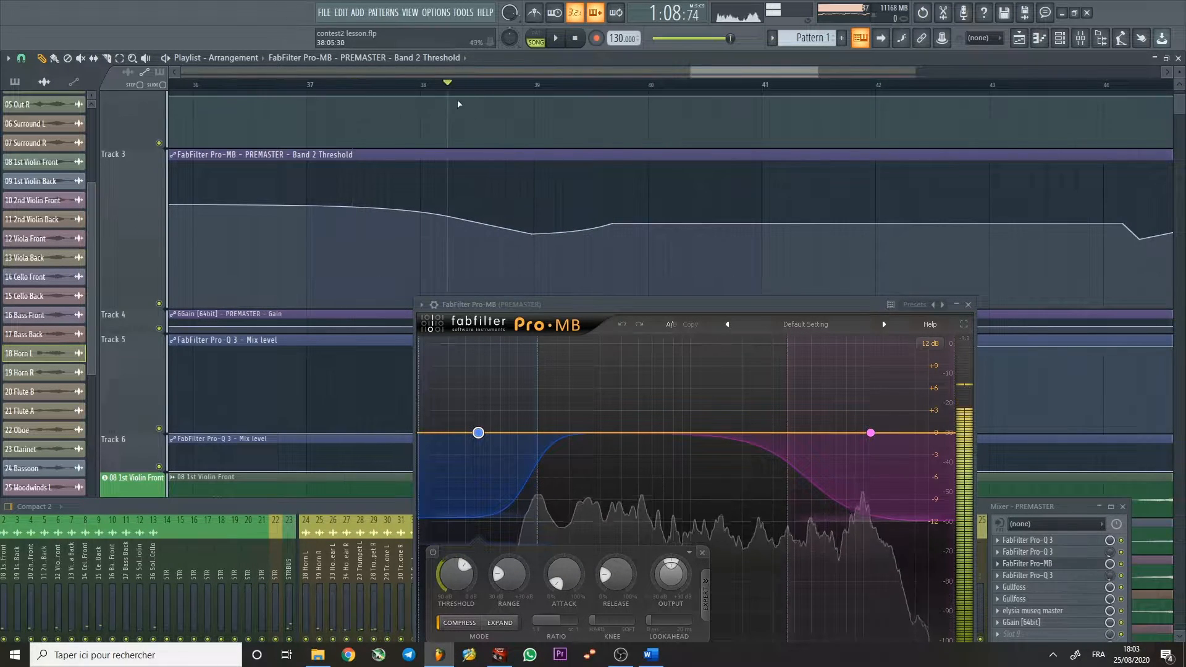
{"action": "left_click_drag", "start_coordinate": [532, 235], "coordinate": [531, 221]}
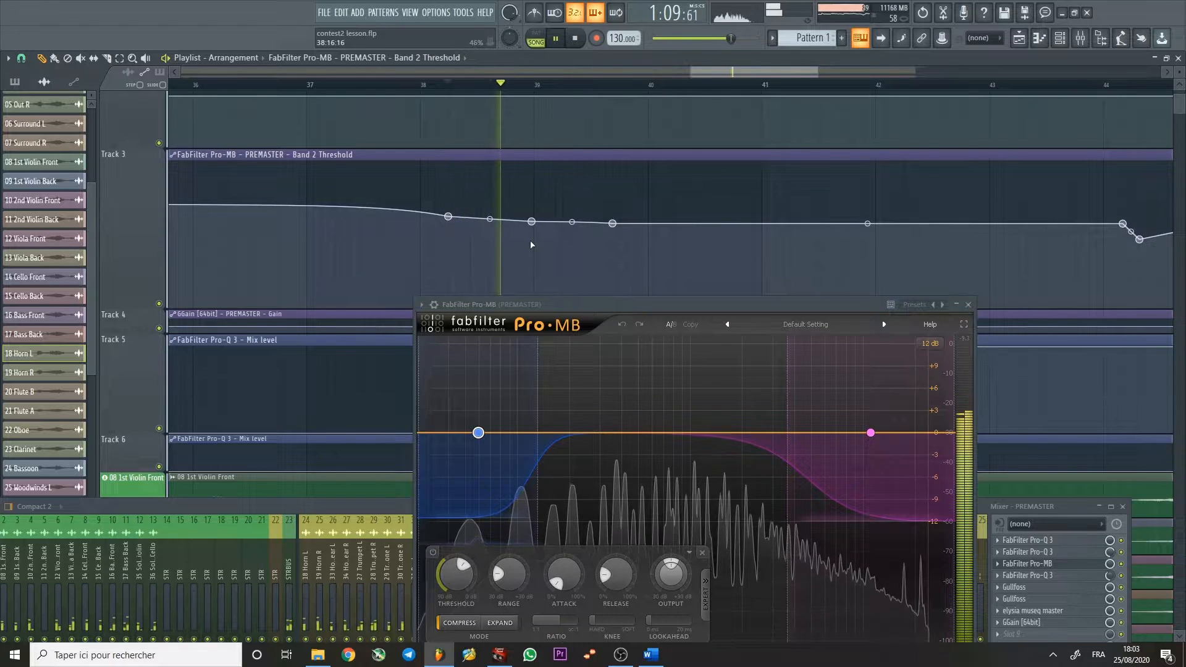
{"action": "key", "text": "space"}
{"action": "key", "text": "ctrl+z"}
{"action": "scroll", "coordinate": [550, 234], "scroll_direction": "down", "scroll_amount": 5}
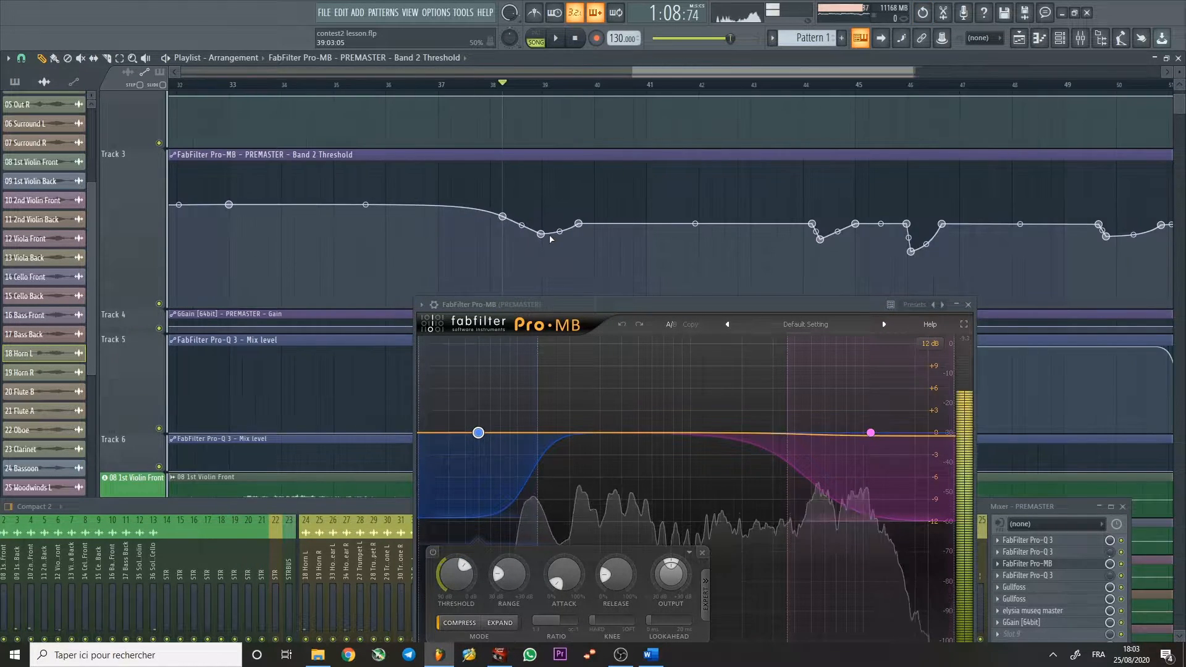
{"action": "scroll", "coordinate": [763, 226], "scroll_direction": "up", "scroll_amount": 3}
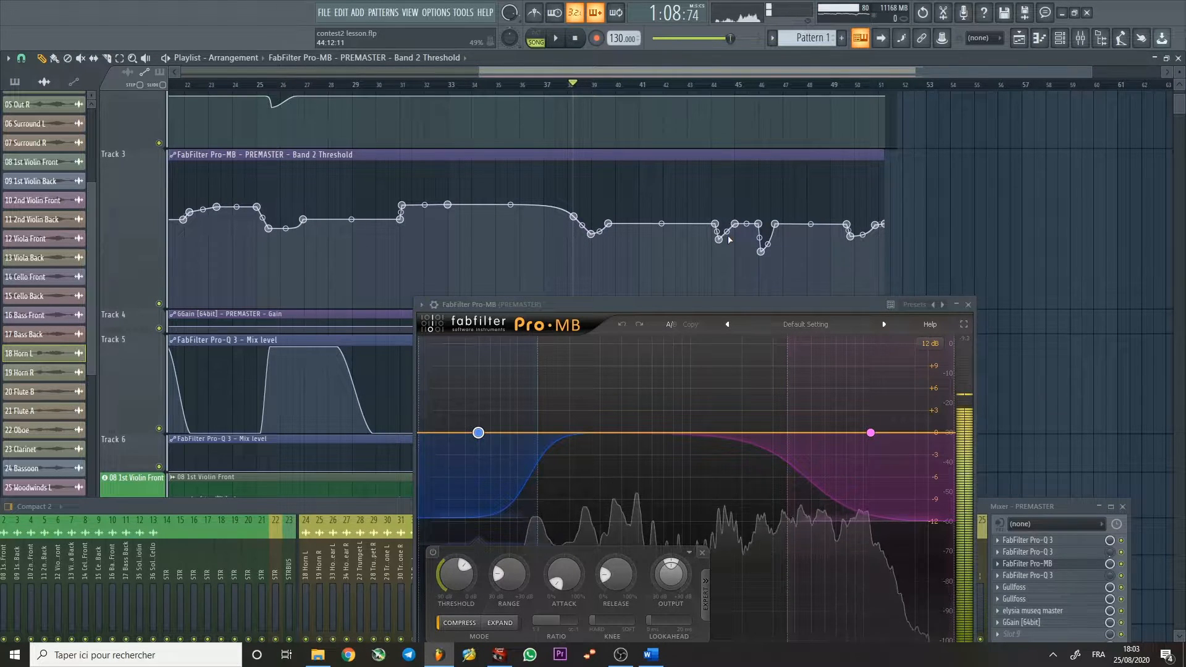
Play the passage from bar 49 through the Band 2 Threshold dip just before bar 50.
{"action": "left_click", "coordinate": [850, 86]}
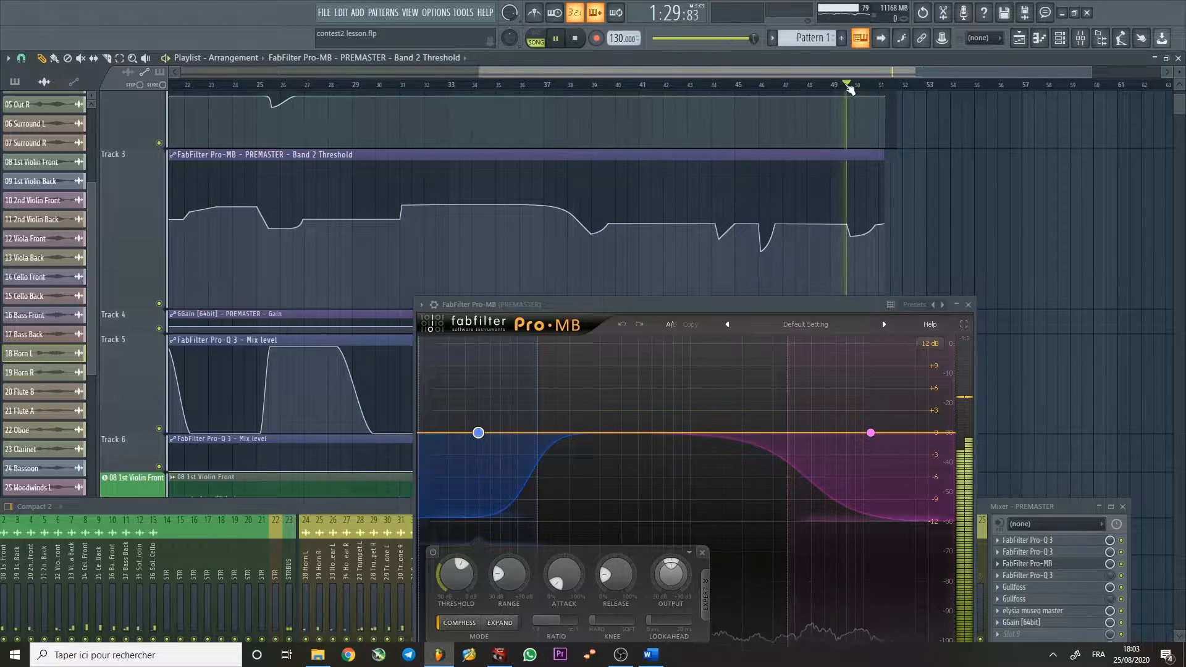
{"action": "key", "text": "space"}
{"action": "left_click", "coordinate": [835, 87]}
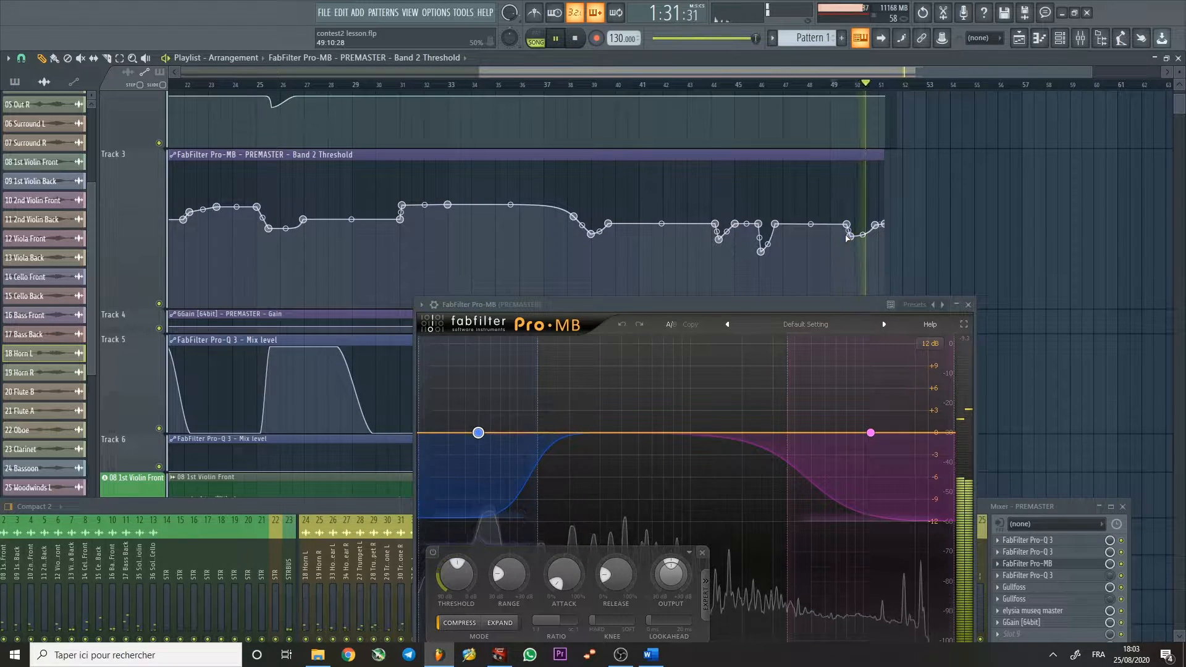
{"action": "key", "text": "space"}
Try raising the low point of the Band 2 Threshold dip just before bar 50 and replay the passage.
{"action": "left_click_drag", "start_coordinate": [850, 236], "coordinate": [855, 219]}
{"action": "key", "text": "space"}
{"action": "key", "text": "space"}
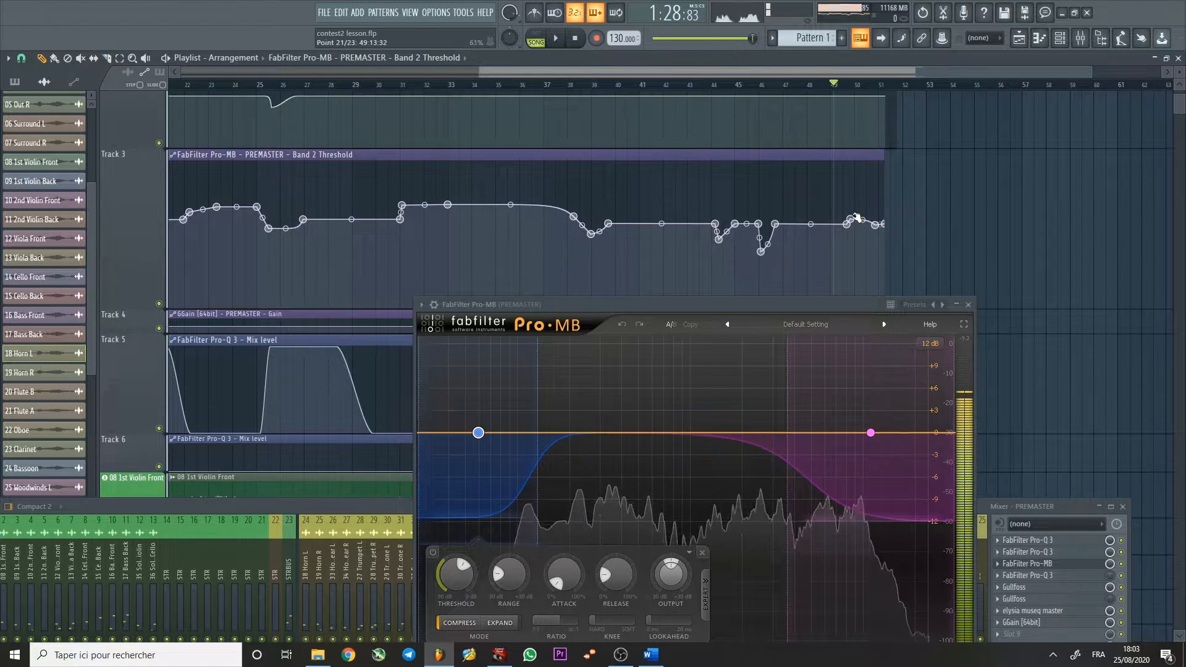
Play the raised Band 2 Threshold section from bar 31, and close the Pro-MB window.
{"action": "scroll", "coordinate": [854, 257], "scroll_direction": "down", "scroll_amount": 2}
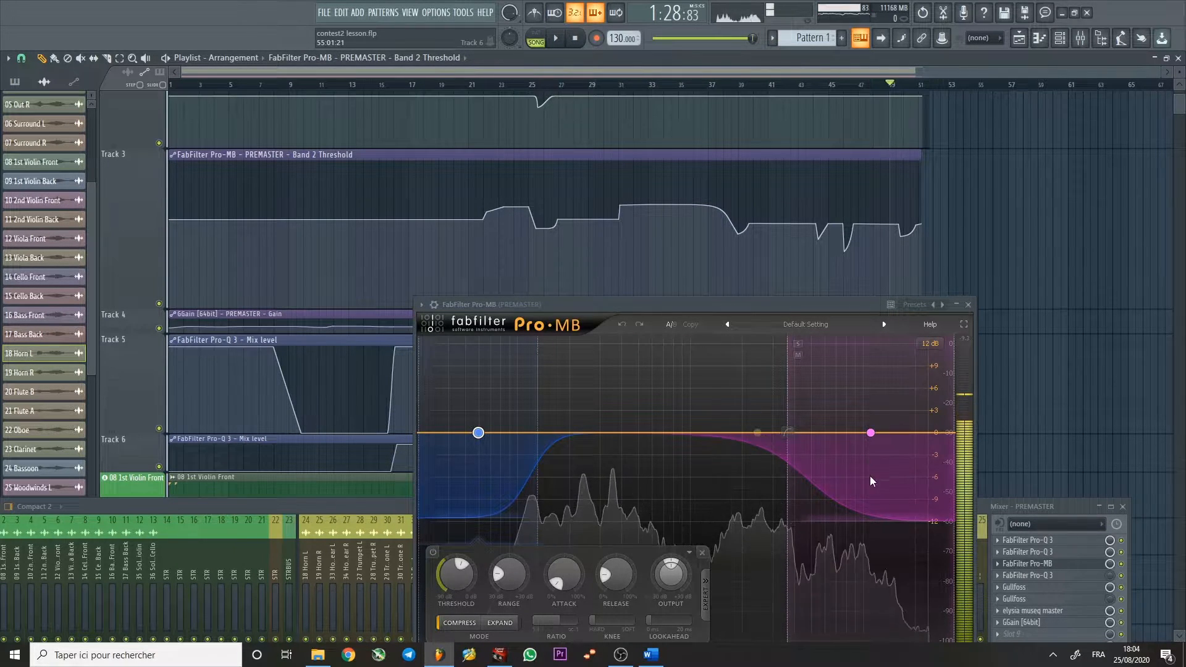
{"action": "left_click", "coordinate": [624, 85]}
{"action": "key", "text": "space"}
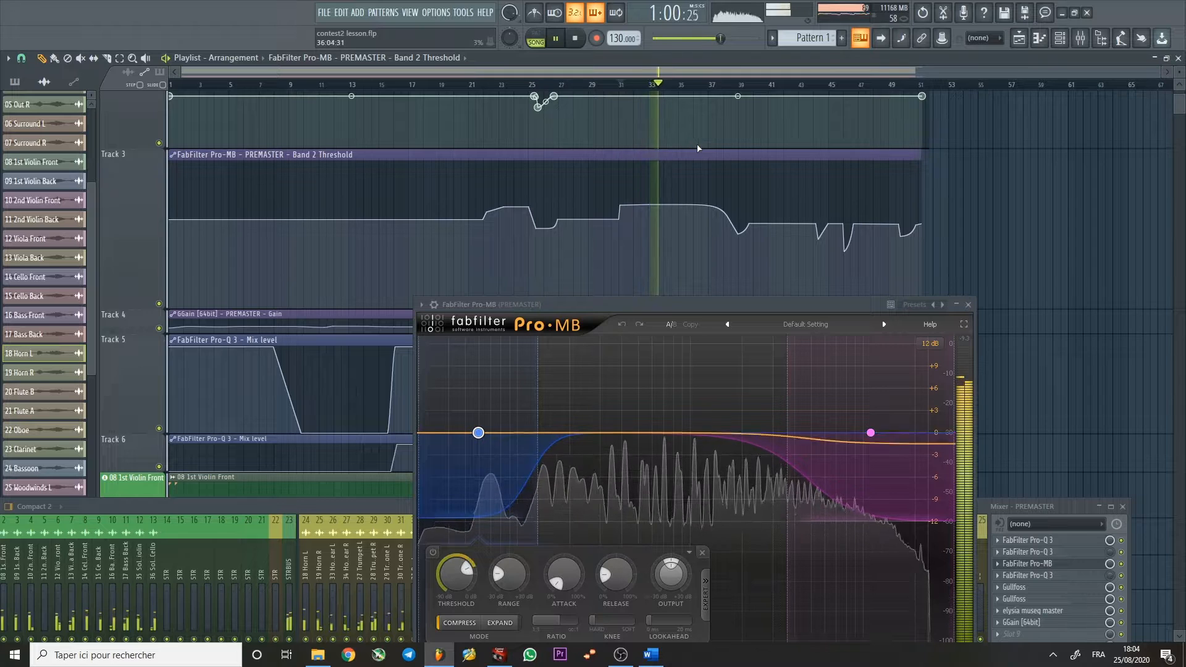
{"action": "key", "text": "space"}
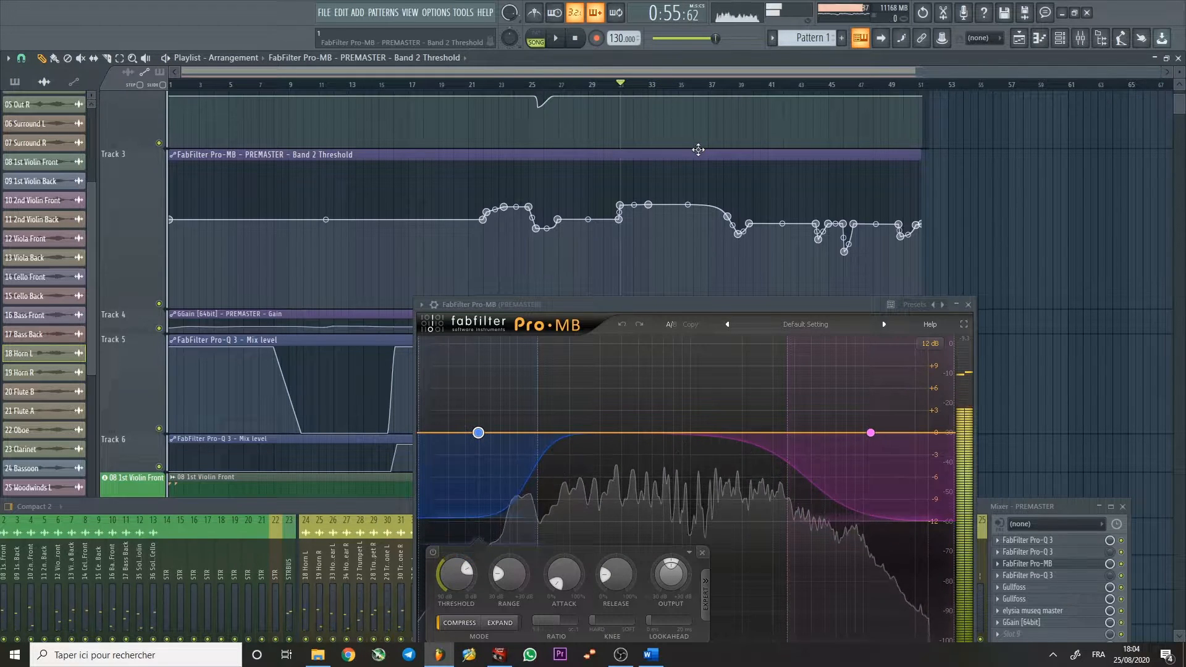
{"action": "left_click", "coordinate": [968, 304]}
Open the PREMASTER channel's fourth-slot Pro-Q 3 below the automation and enlarge Track 6 with its Mix level curve.
{"action": "scroll", "coordinate": [1058, 486], "scroll_direction": "down", "scroll_amount": 2}
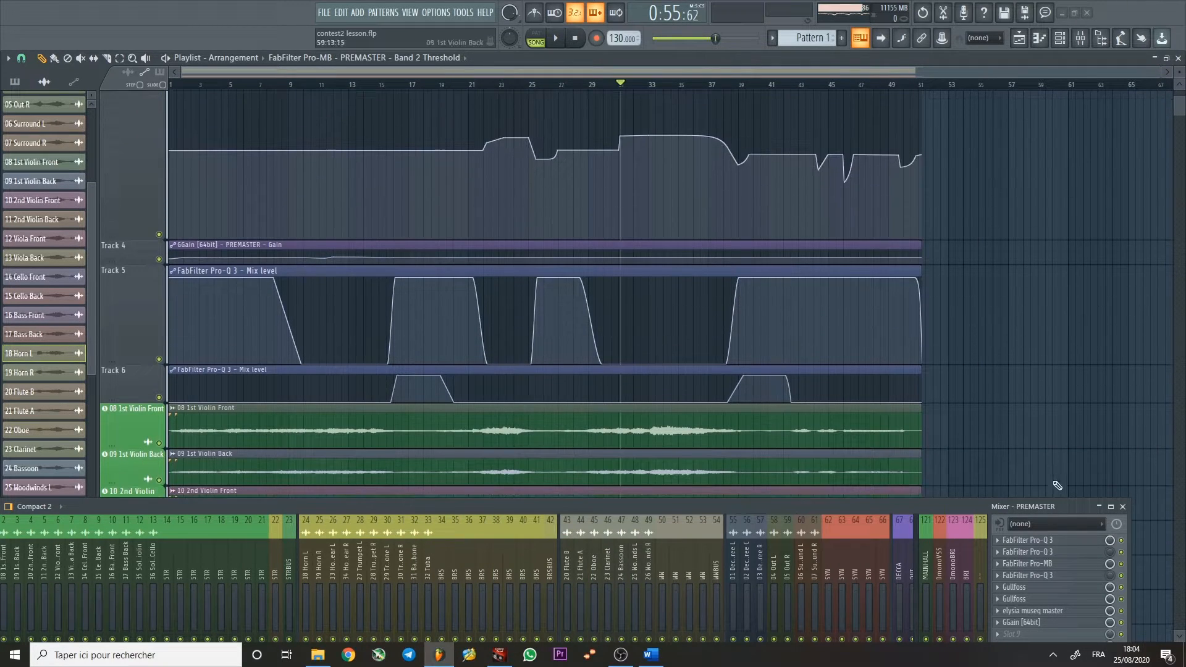
{"action": "left_click", "coordinate": [1054, 578]}
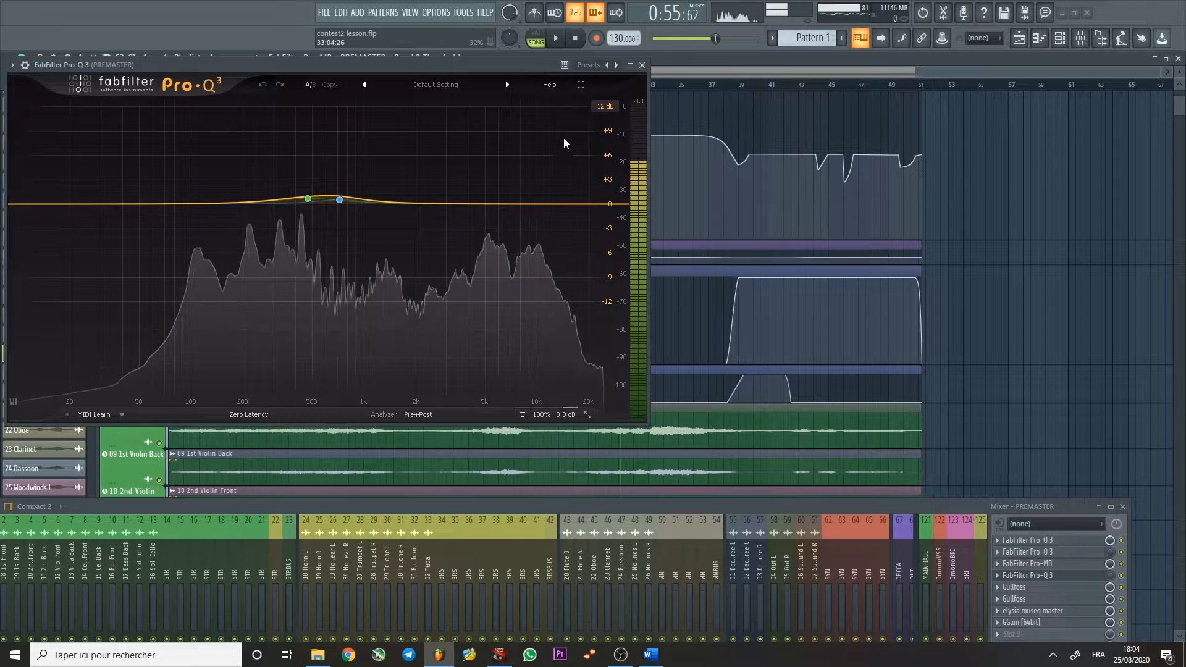
{"action": "left_click_drag", "start_coordinate": [478, 69], "coordinate": [572, 402]}
{"action": "scroll", "coordinate": [406, 126], "scroll_direction": "down", "scroll_amount": 3}
{"action": "left_click", "coordinate": [406, 84]}
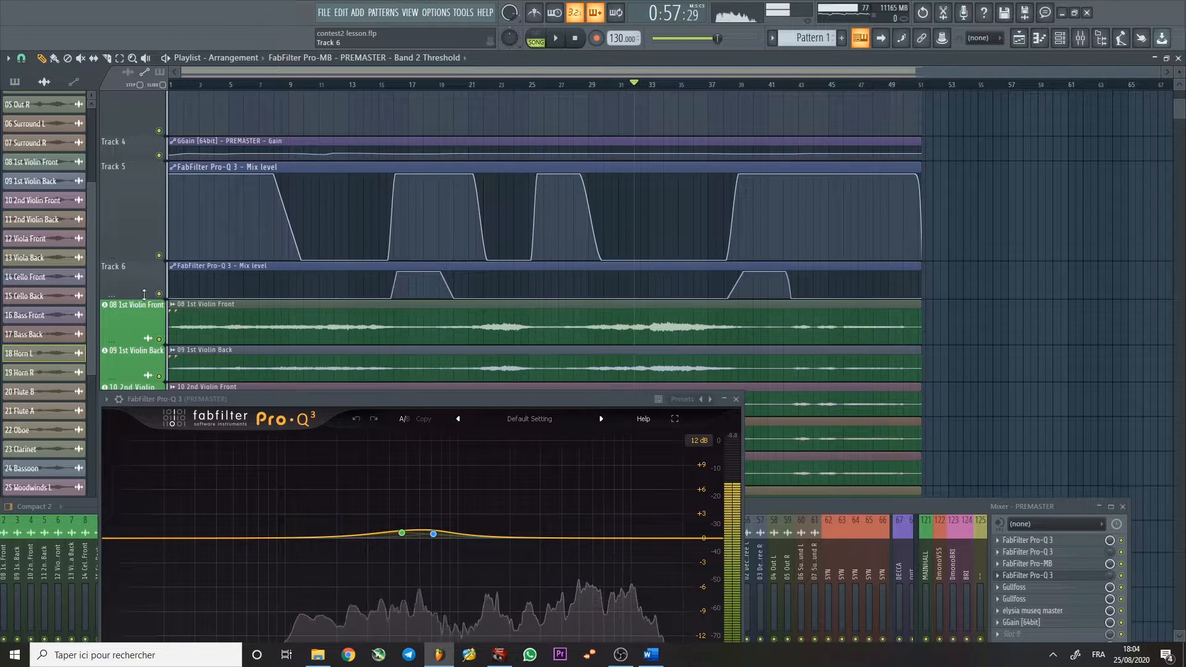
{"action": "left_click_drag", "start_coordinate": [135, 299], "coordinate": [134, 403]}
{"action": "scroll", "coordinate": [488, 213], "scroll_direction": "down", "scroll_amount": 3}
Play the first raised Mix level section on Track 6 from bar 16 and inspect the two boosted Pro-Q 3 bands.
{"action": "left_click", "coordinate": [399, 84]}
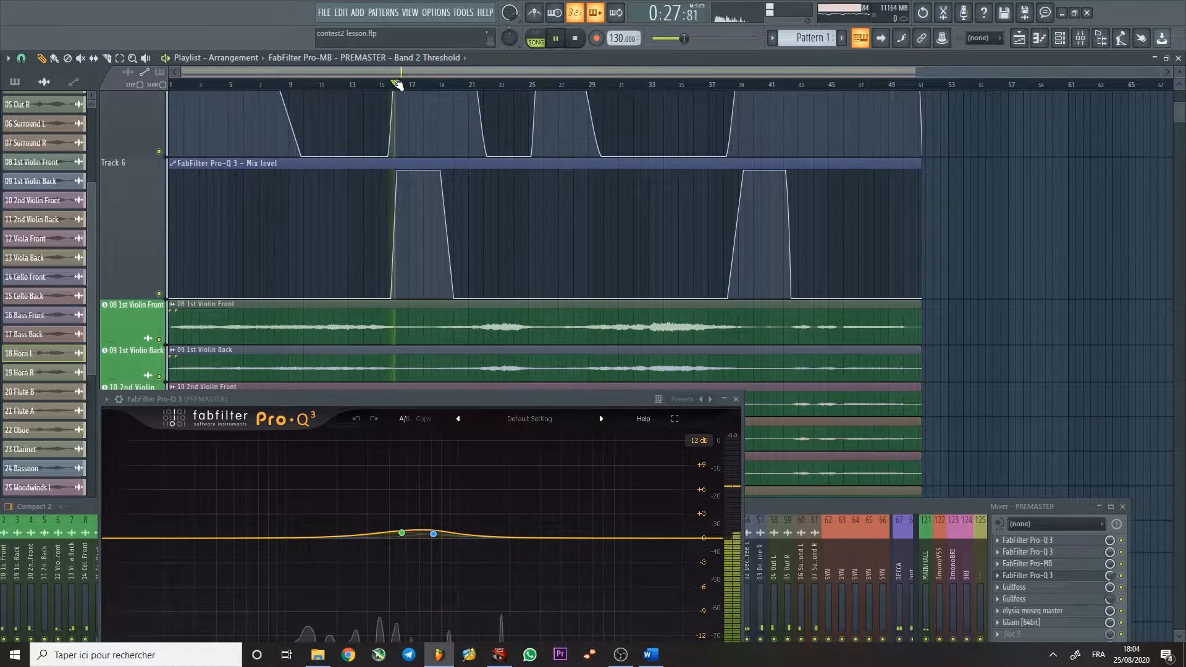
{"action": "key", "text": "space"}
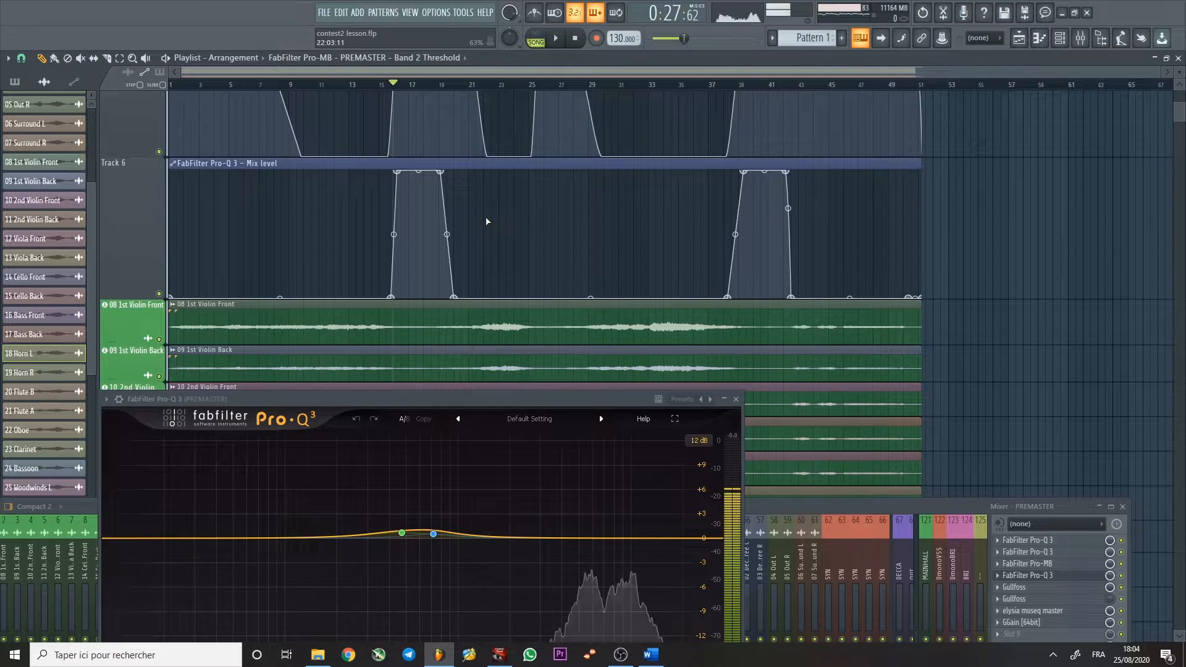
{"action": "scroll", "coordinate": [438, 136], "scroll_direction": "up", "scroll_amount": 3}
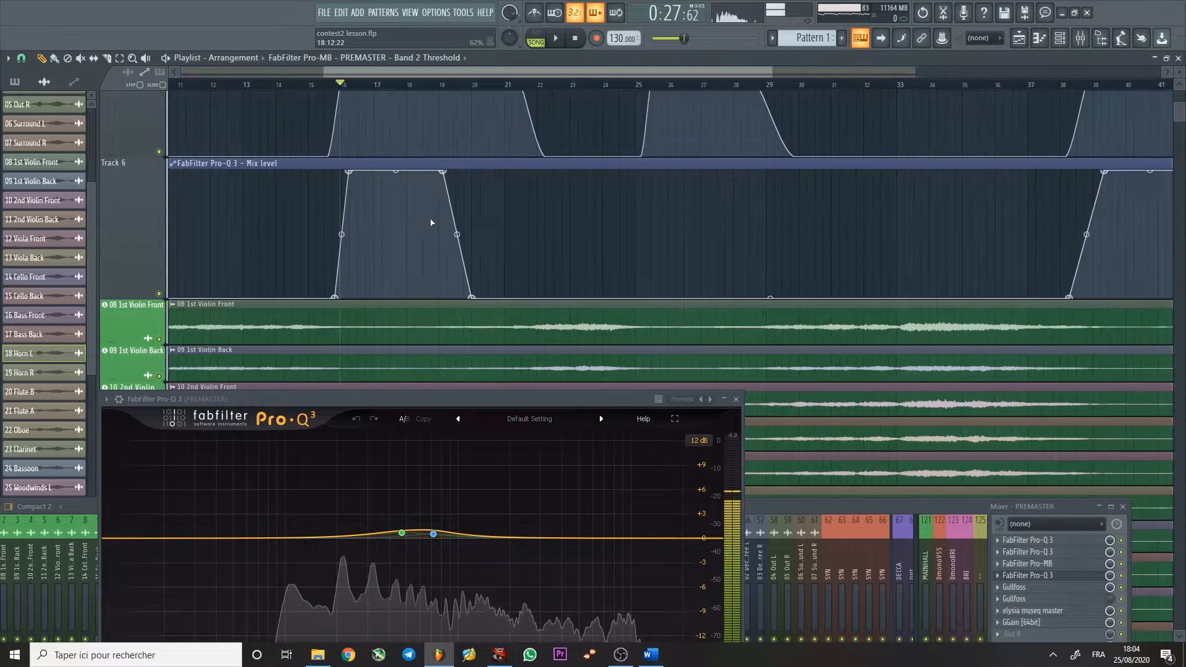
{"action": "key", "text": "space"}
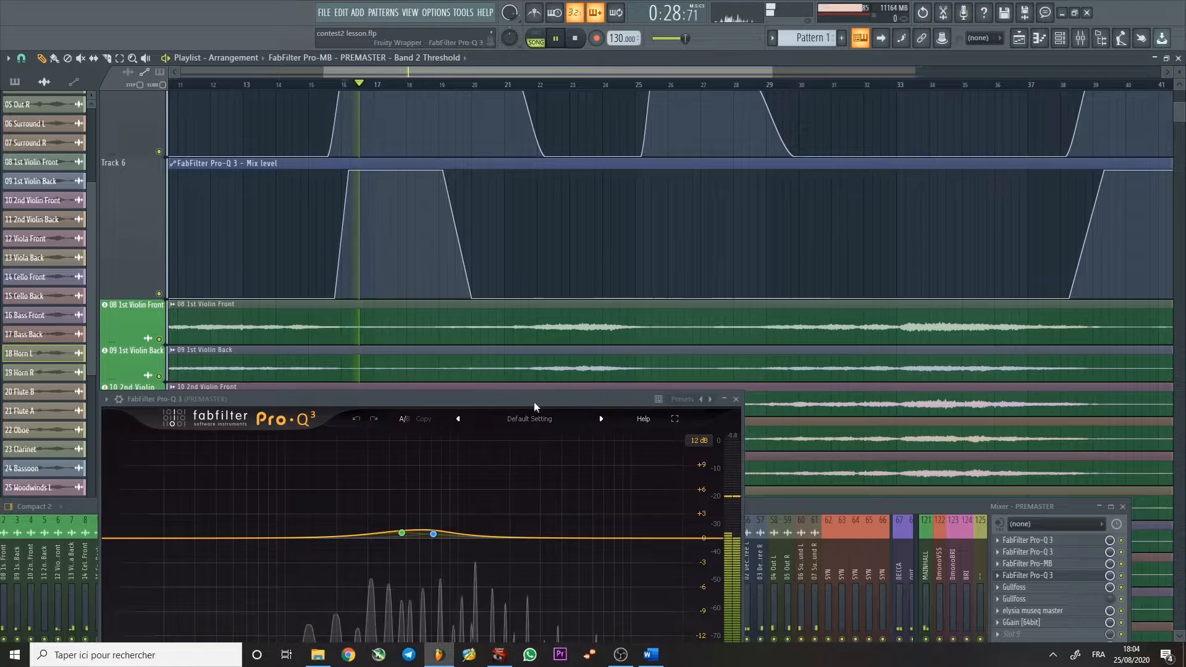
{"action": "mouse_move", "coordinate": [432, 530]}
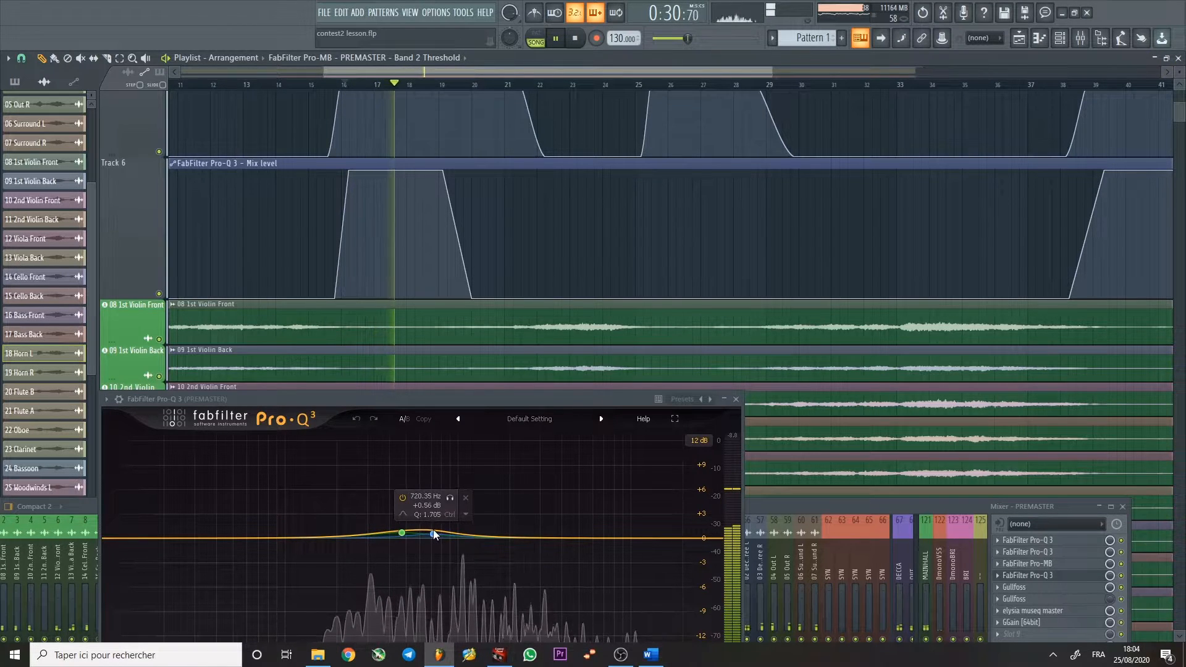
{"action": "left_click", "coordinate": [408, 531]}
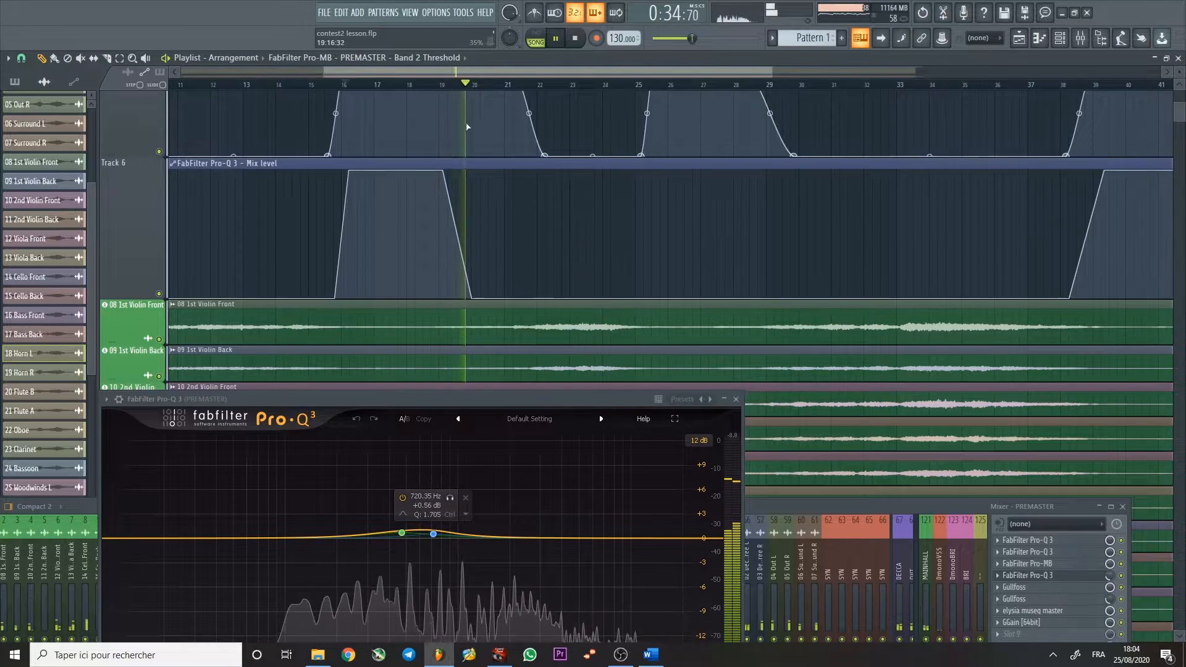
Try a wide Pro-Q 3 boost of about 10.8 dB near 519 Hz during playback, remove the added band, and close the equalizer.
{"action": "left_click", "coordinate": [344, 85]}
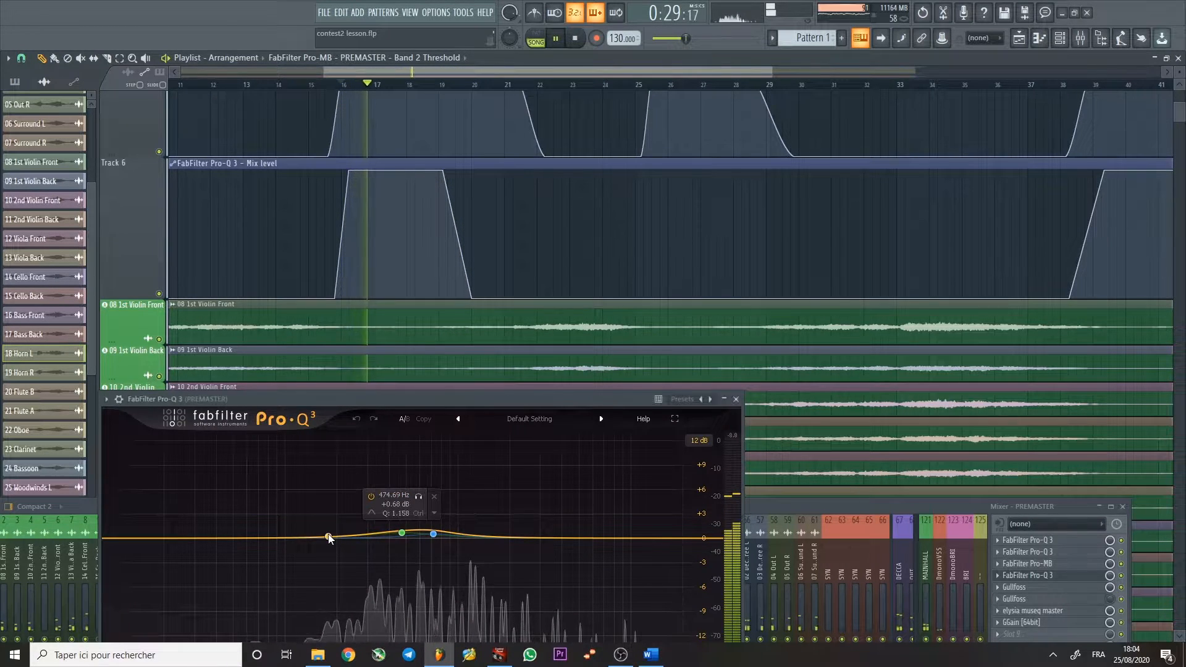
{"action": "left_click_drag", "start_coordinate": [408, 532], "coordinate": [411, 458]}
{"action": "scroll", "coordinate": [411, 458], "scroll_direction": "down", "scroll_amount": 5}
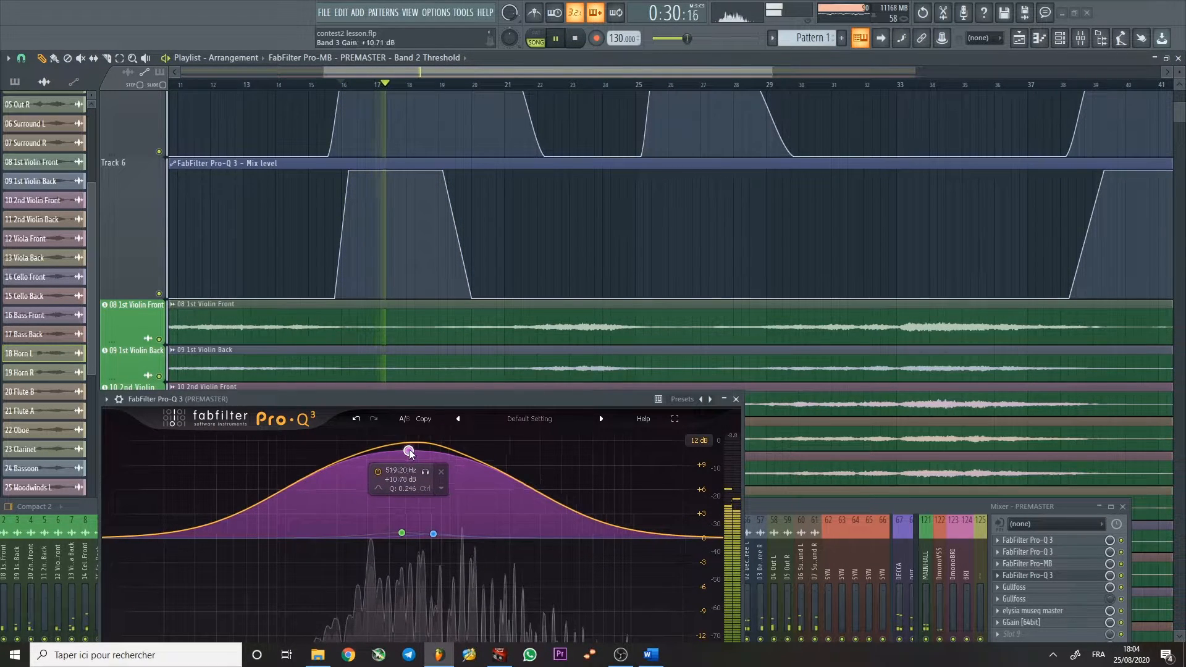
{"action": "left_click", "coordinate": [357, 418]}
{"action": "left_click", "coordinate": [357, 419]}
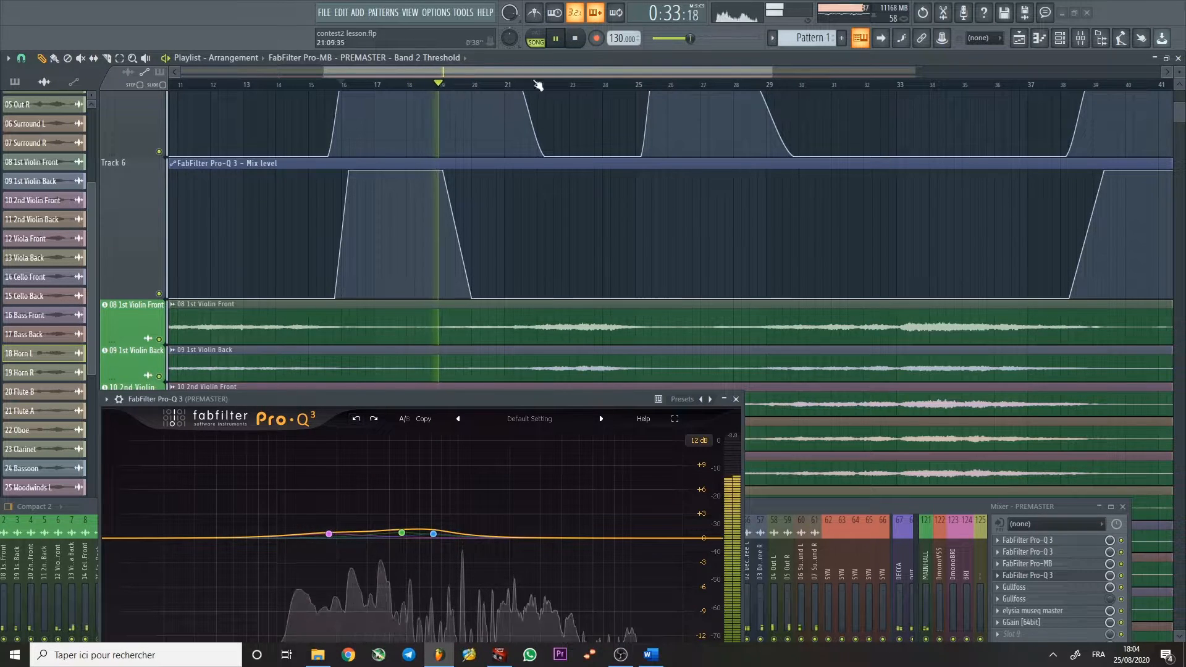
{"action": "left_click", "coordinate": [576, 46]}
{"action": "right_click", "coordinate": [328, 534]}
{"action": "left_click", "coordinate": [364, 527]}
{"action": "left_click", "coordinate": [736, 399]}
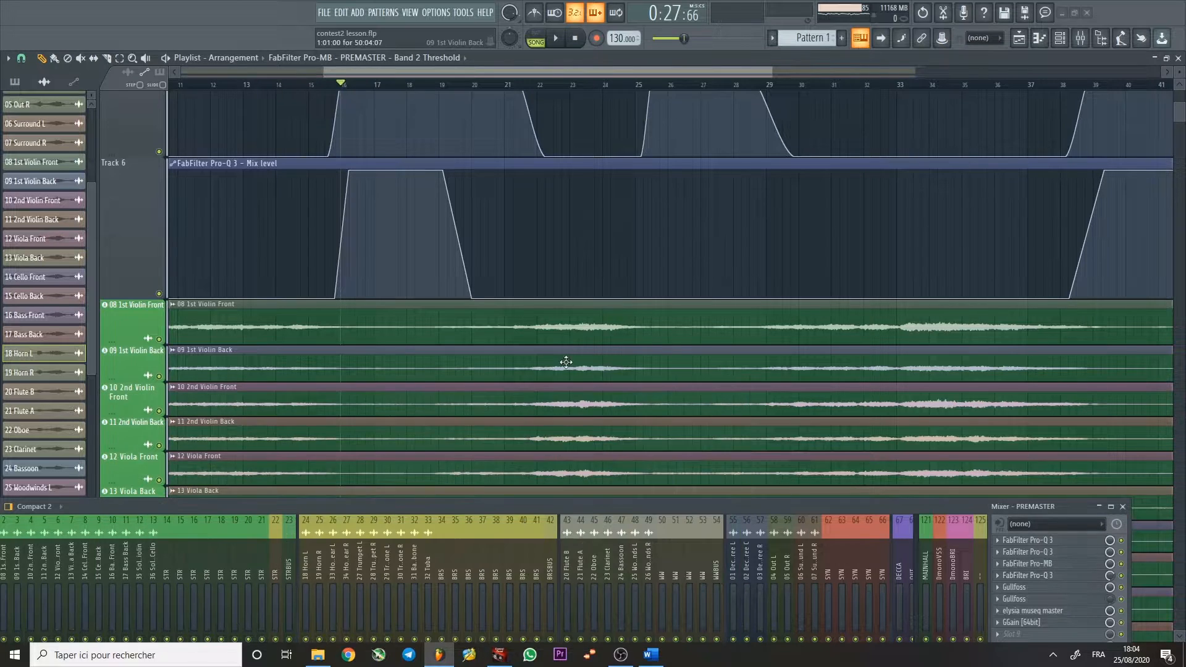
Play the second raised Mix level section on Track 6 from about bar 39.
{"action": "scroll", "coordinate": [757, 76], "scroll_direction": "down", "scroll_amount": 5}
{"action": "left_click", "coordinate": [748, 84]}
{"action": "key", "text": "space"}
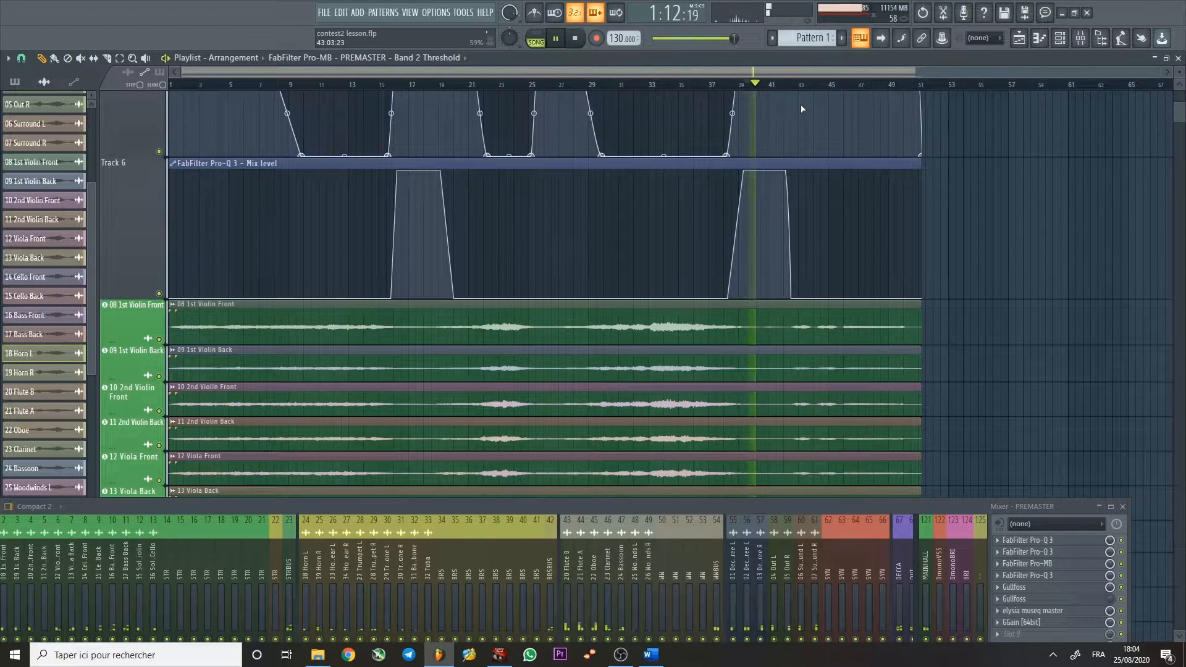
{"action": "key", "text": "space"}
Move the mixer up to show its faders, and reduce the heights of Track 5 and Track 6.
{"action": "left_click_drag", "start_coordinate": [732, 502], "coordinate": [762, 335]}
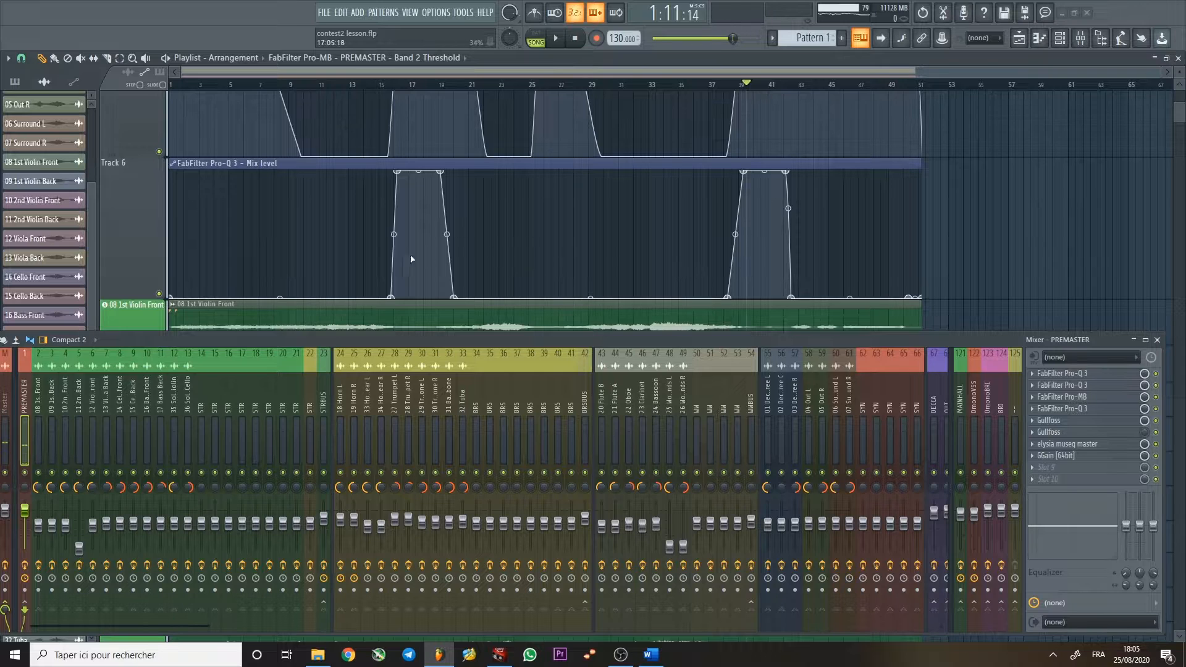
{"action": "scroll", "coordinate": [357, 253], "scroll_direction": "up", "scroll_amount": 3}
{"action": "left_click_drag", "start_coordinate": [134, 260], "coordinate": [158, 217]}
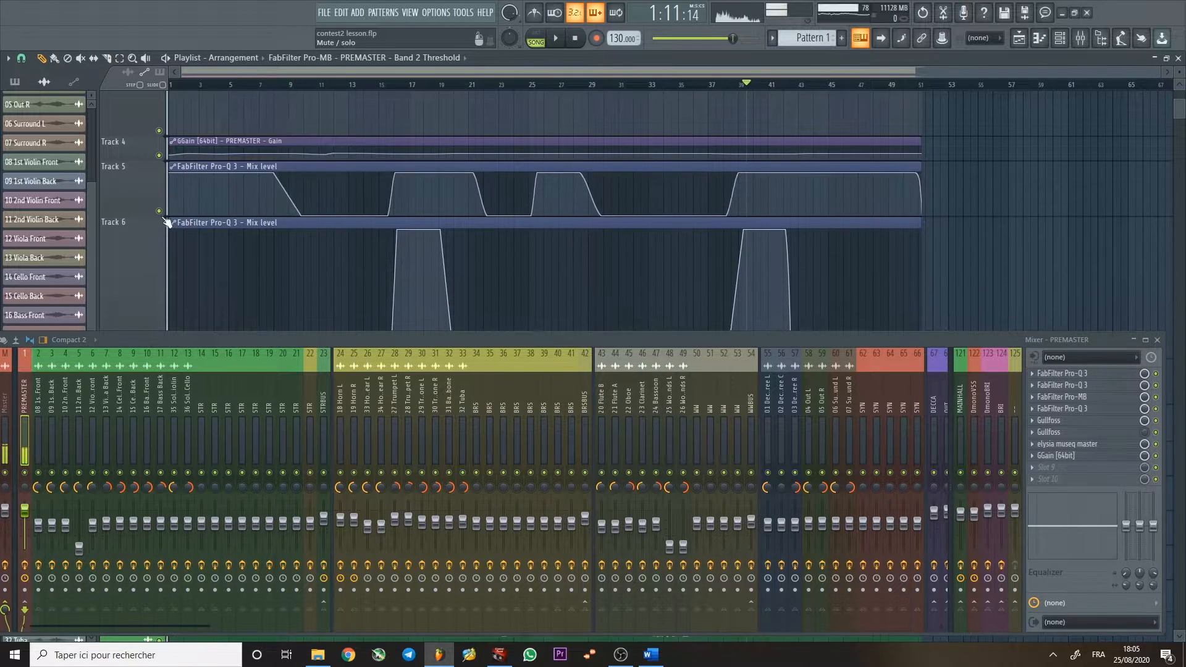
{"action": "scroll", "coordinate": [154, 225], "scroll_direction": "down", "scroll_amount": 2}
{"action": "left_click_drag", "start_coordinate": [141, 285], "coordinate": [142, 233]}
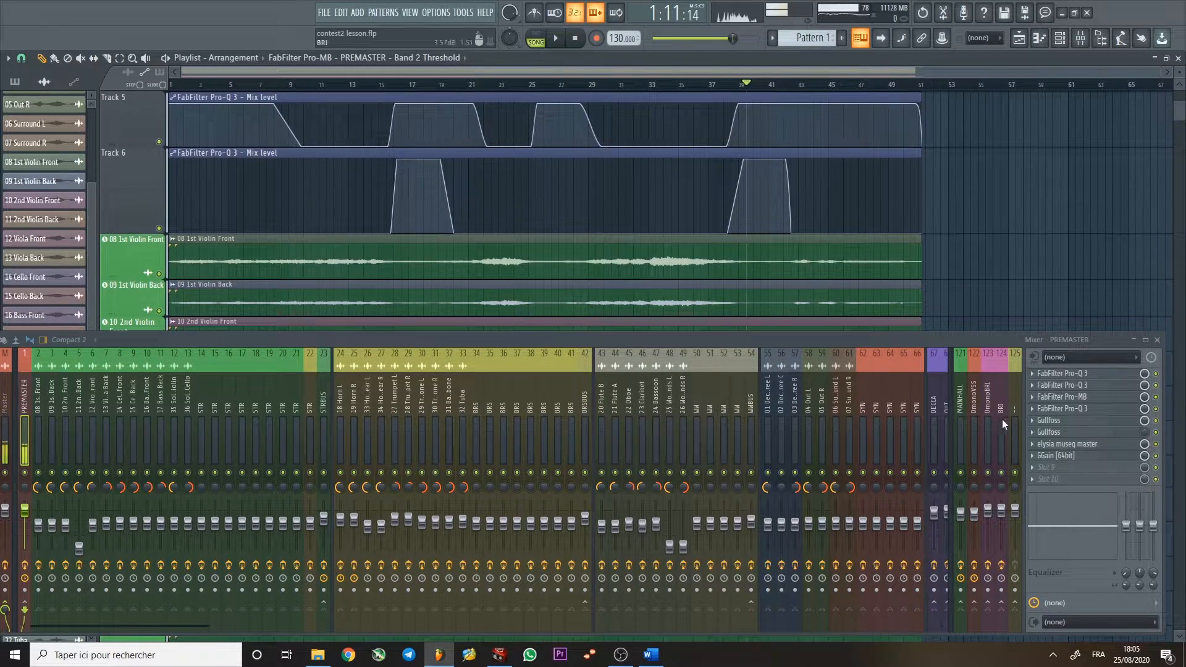
Open the first Gullfoss on the PREMASTER channel, place it below the automation, and play from just before bar 25.
{"action": "left_click", "coordinate": [1091, 409]}
{"action": "left_click", "coordinate": [1092, 409]}
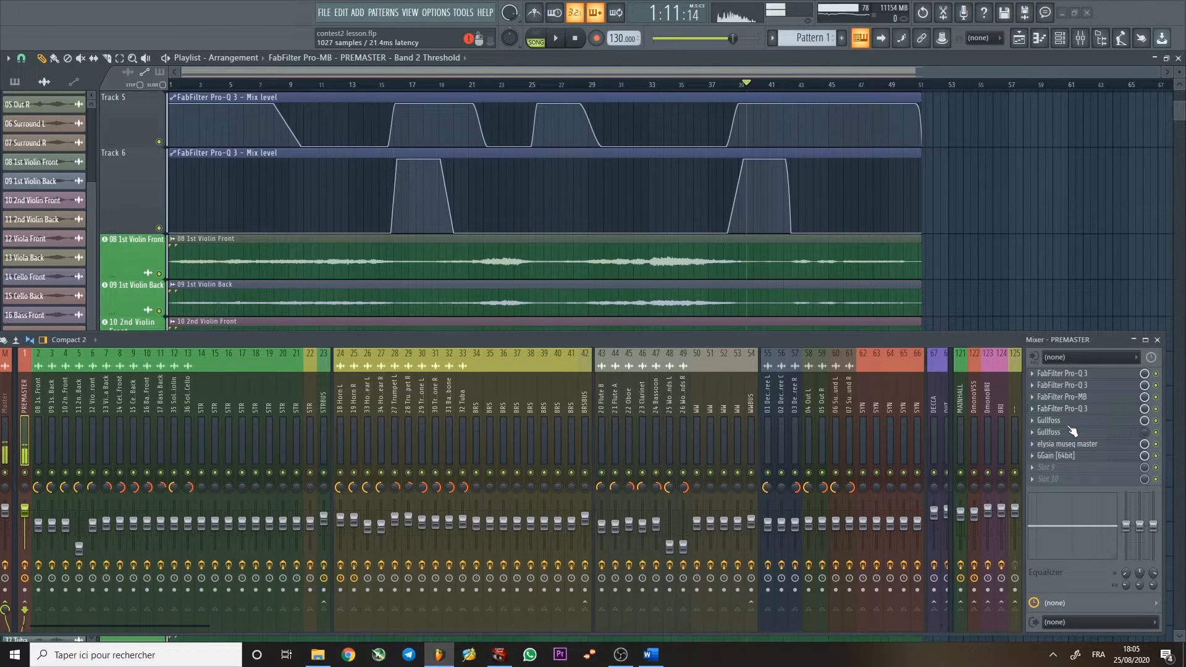
{"action": "left_click", "coordinate": [1073, 431]}
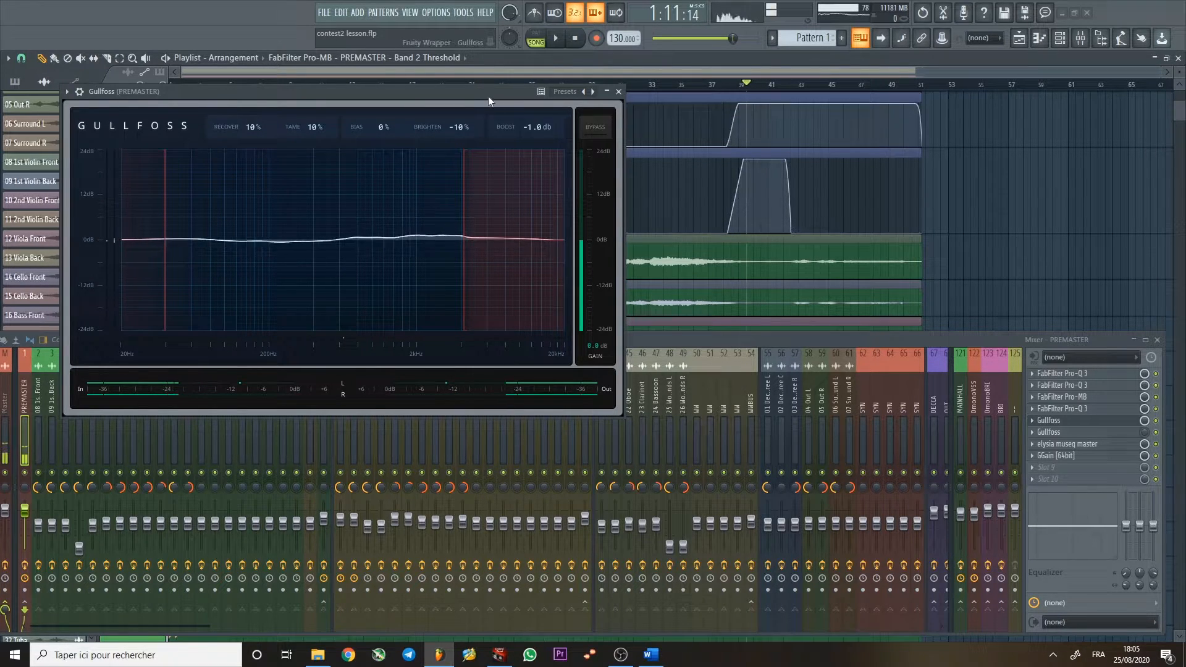
{"action": "left_click_drag", "start_coordinate": [487, 95], "coordinate": [643, 300]}
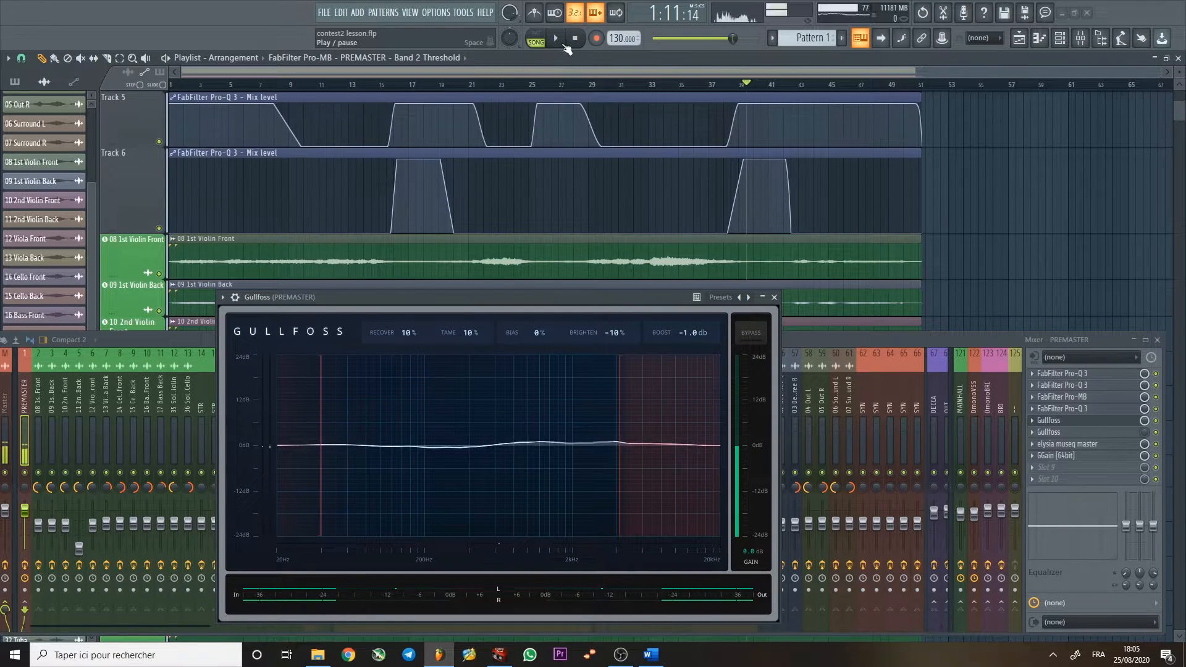
{"action": "left_click", "coordinate": [529, 85]}
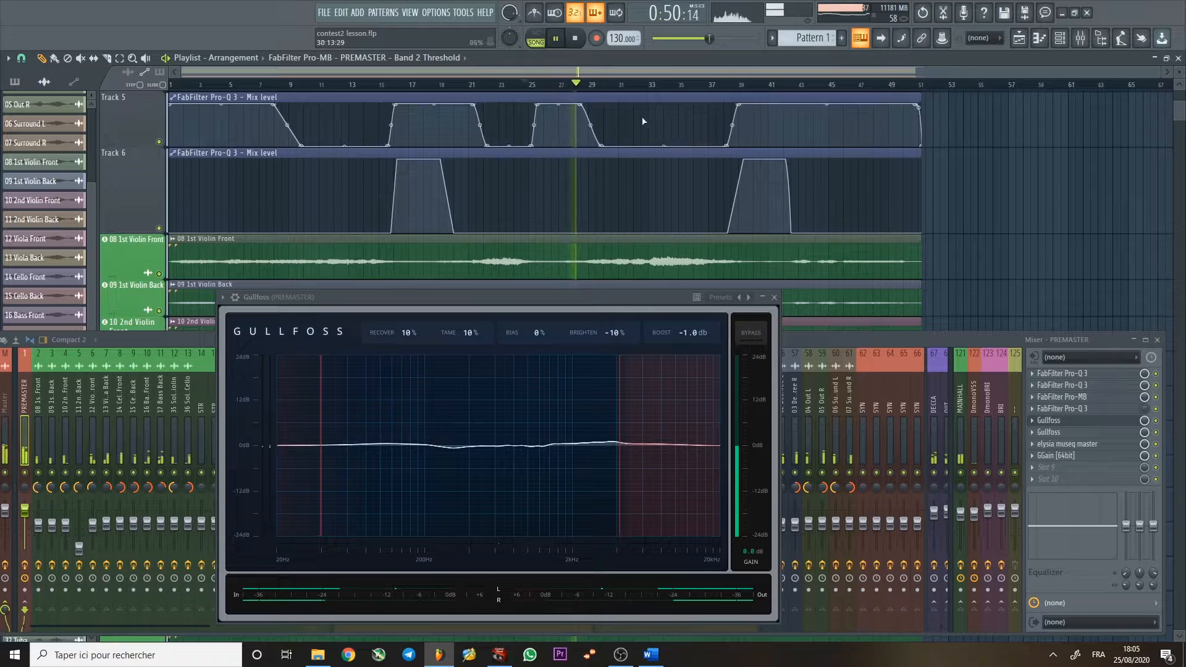
Compare the playback with the first Gullfoss disabled and enabled, moving its window and the mixer apart, and close the plugin.
{"action": "left_click", "coordinate": [1160, 427]}
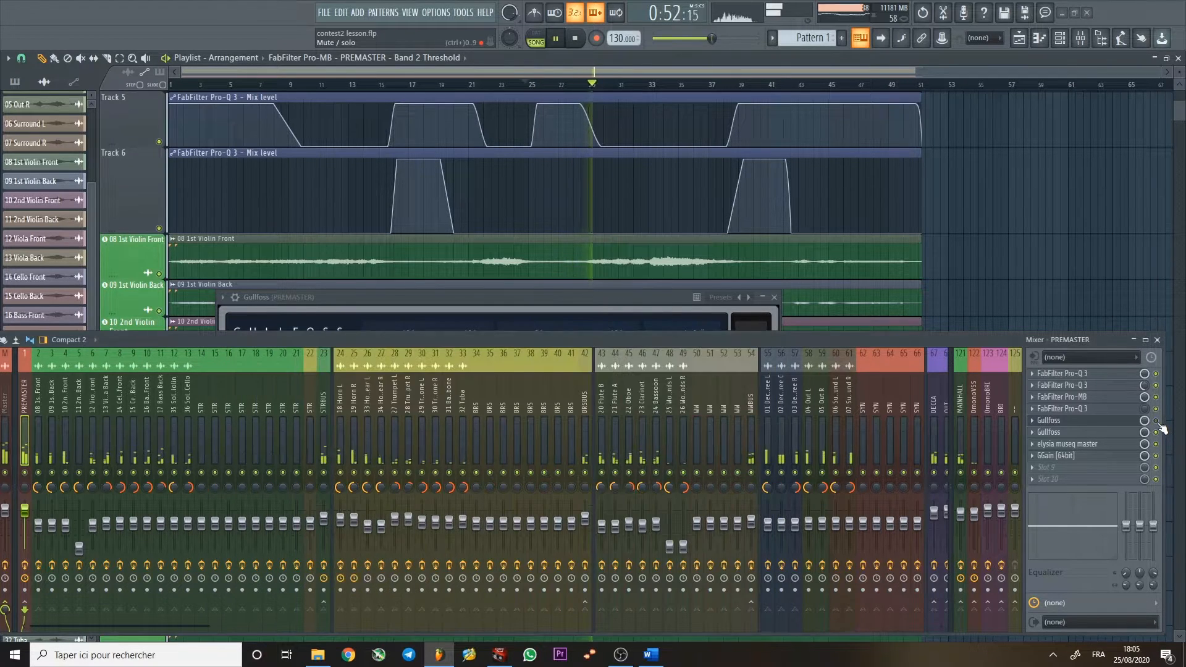
{"action": "left_click_drag", "start_coordinate": [678, 317], "coordinate": [595, 113]}
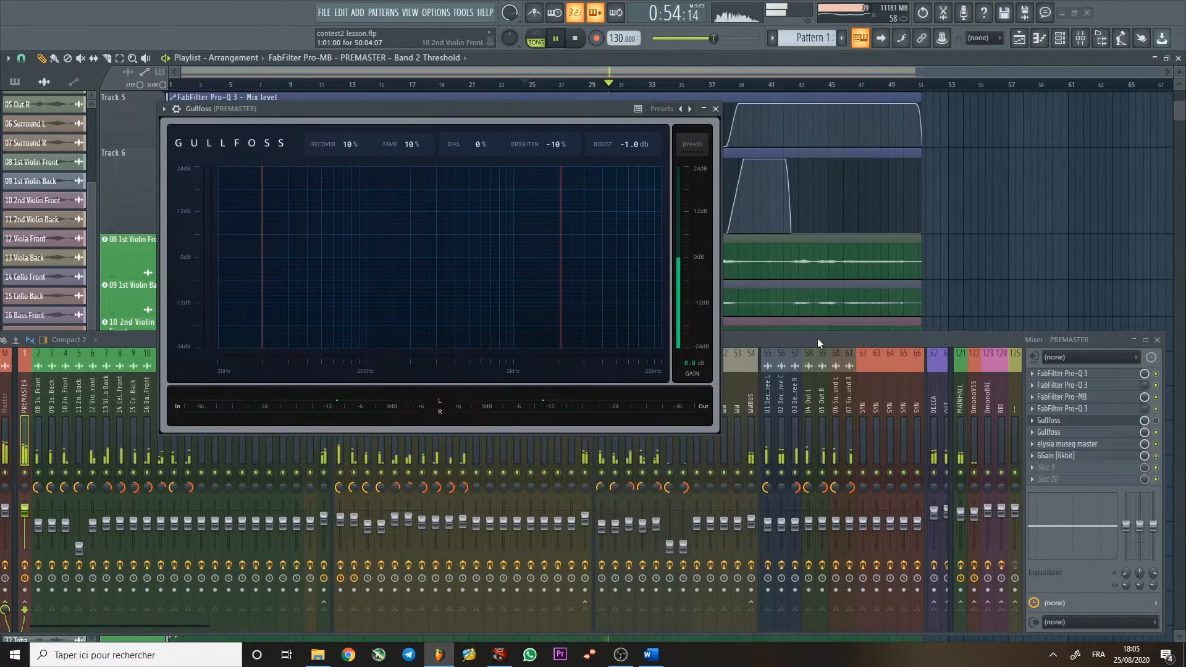
{"action": "left_click_drag", "start_coordinate": [817, 339], "coordinate": [849, 494]}
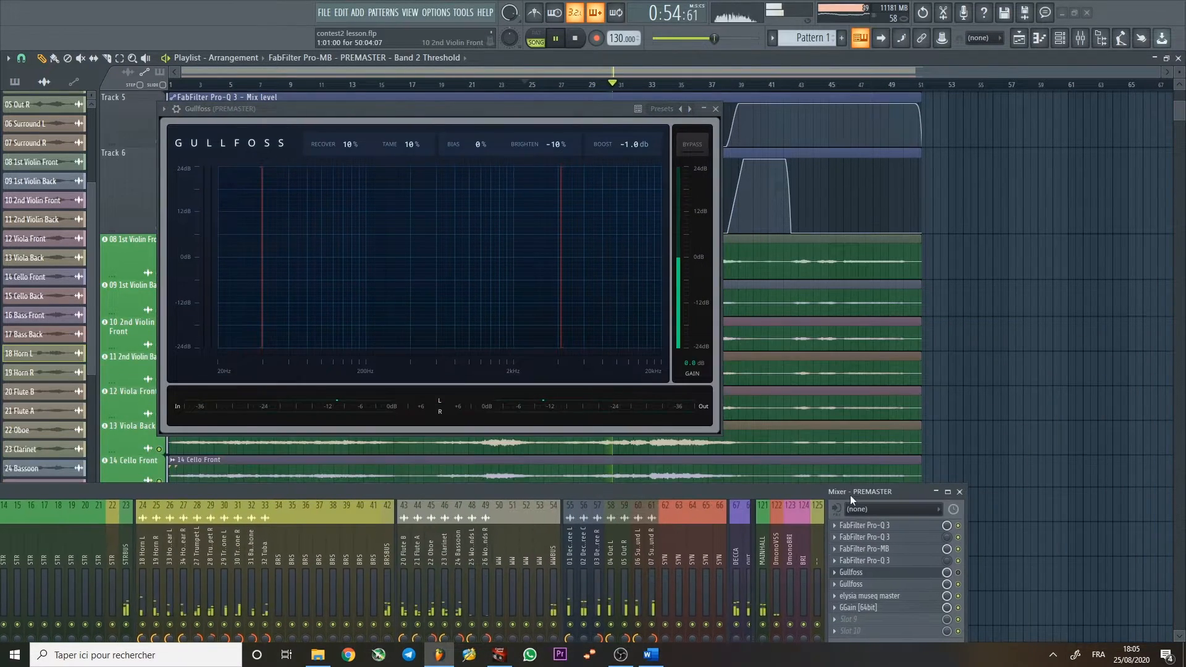
{"action": "left_click", "coordinate": [958, 573]}
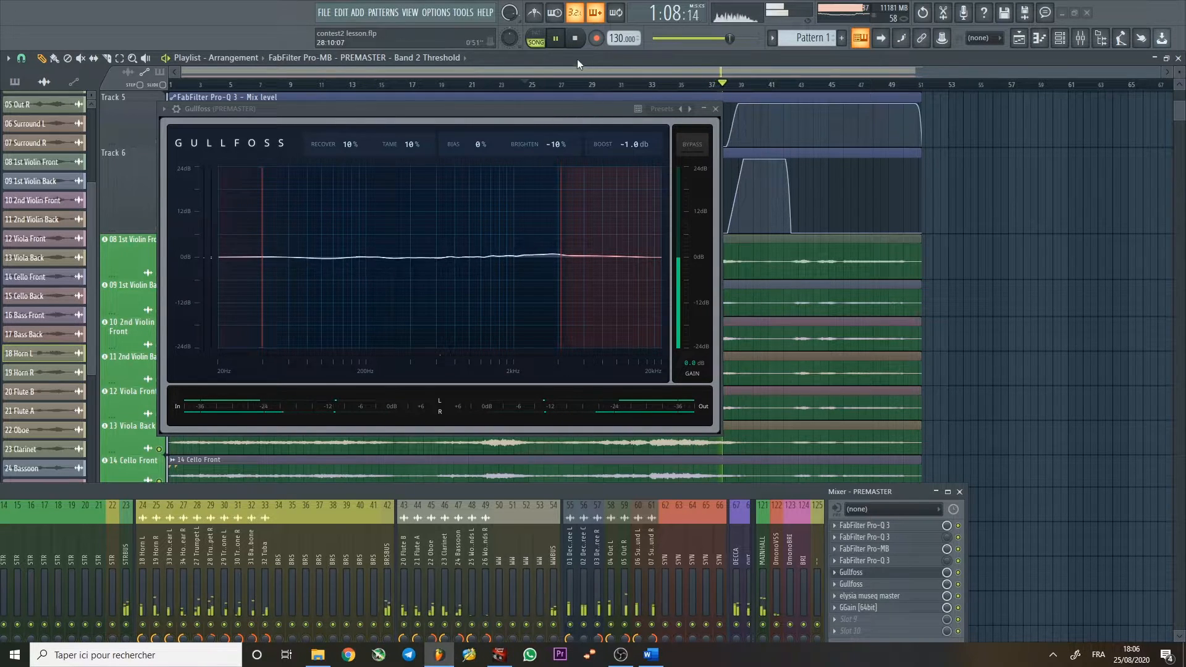
{"action": "left_click", "coordinate": [574, 38]}
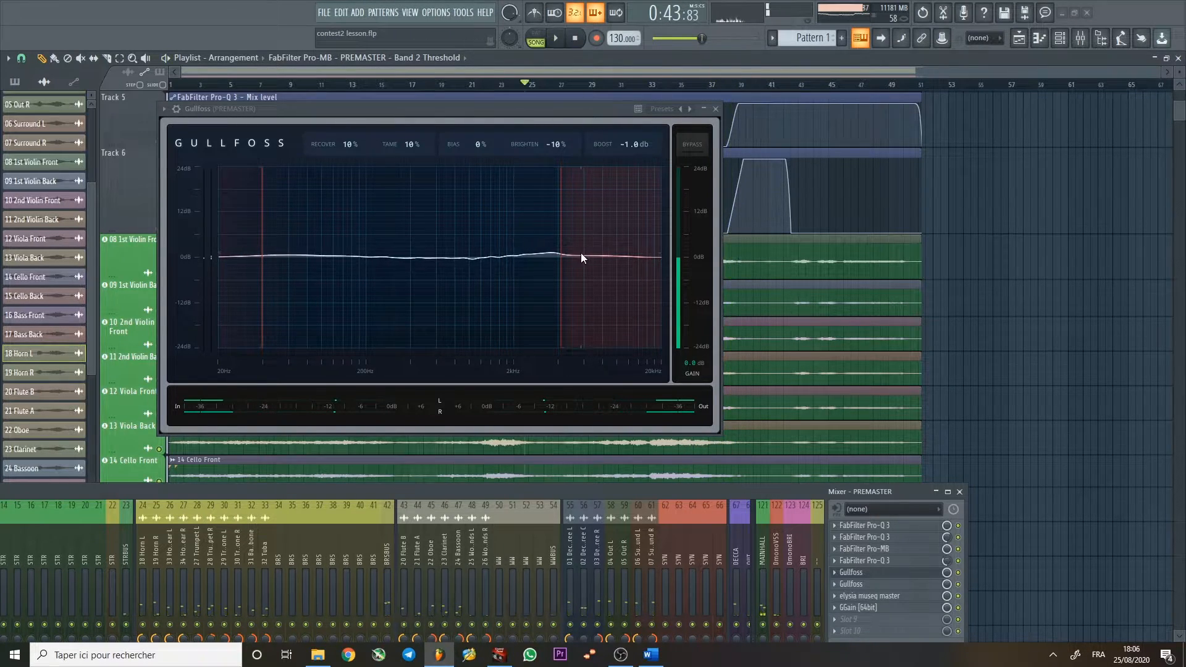
{"action": "left_click", "coordinate": [716, 109]}
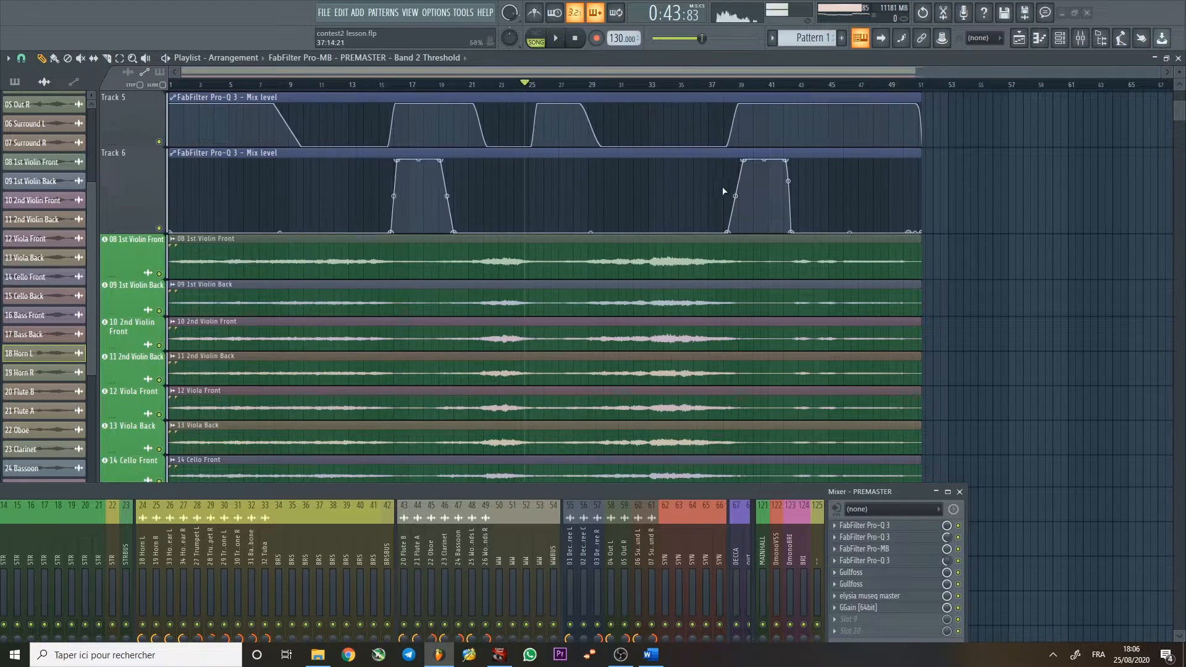
Open the second Gullfoss on the PREMASTER channel and start playback in the song's opening section.
{"action": "left_click", "coordinate": [864, 584]}
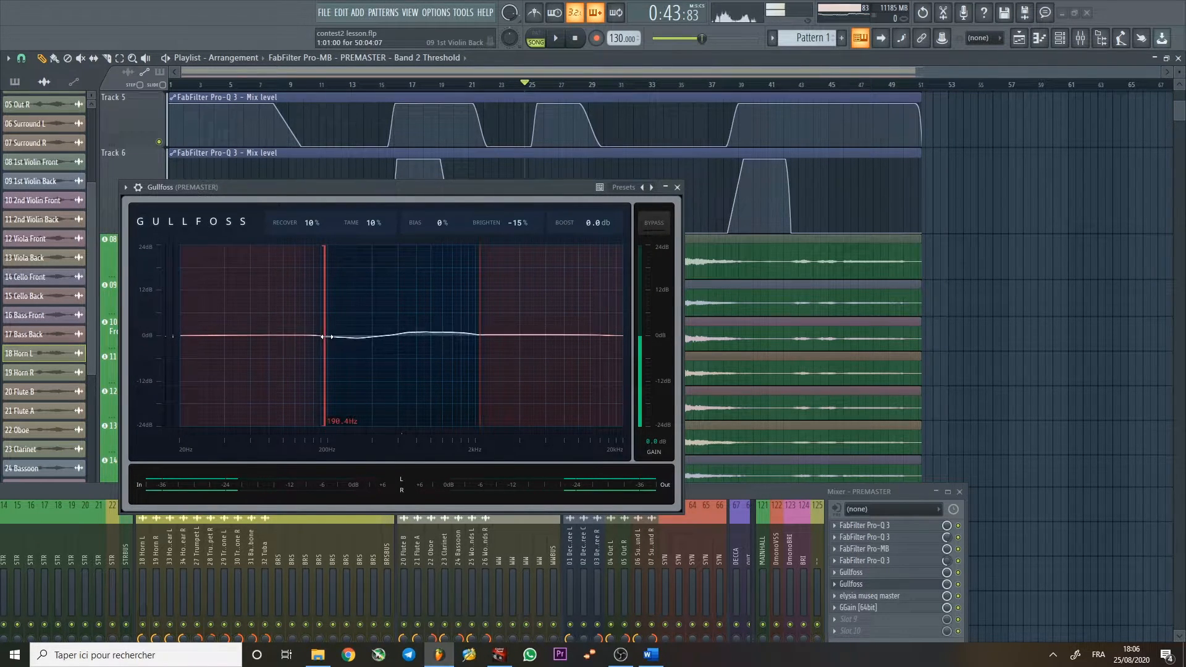
{"action": "left_click", "coordinate": [554, 40]}
{"action": "left_click", "coordinate": [555, 40]}
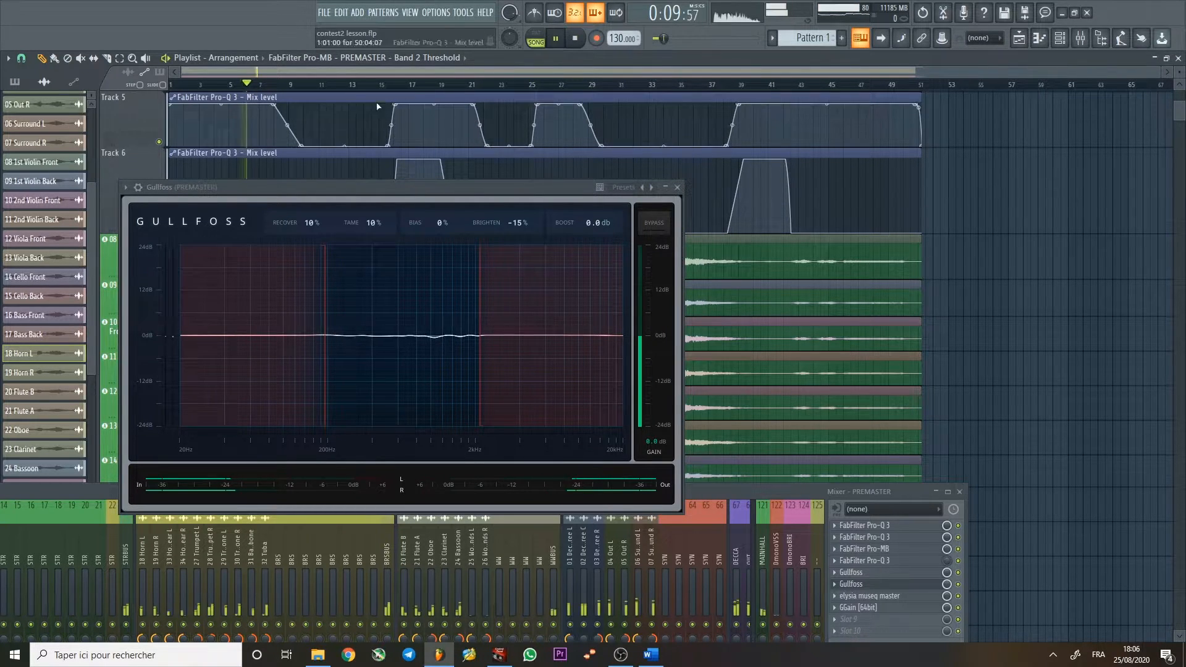
Toggle the second Gullfoss while listening, replay the mix from about bar 17, and close the plugin.
{"action": "left_click", "coordinate": [959, 583]}
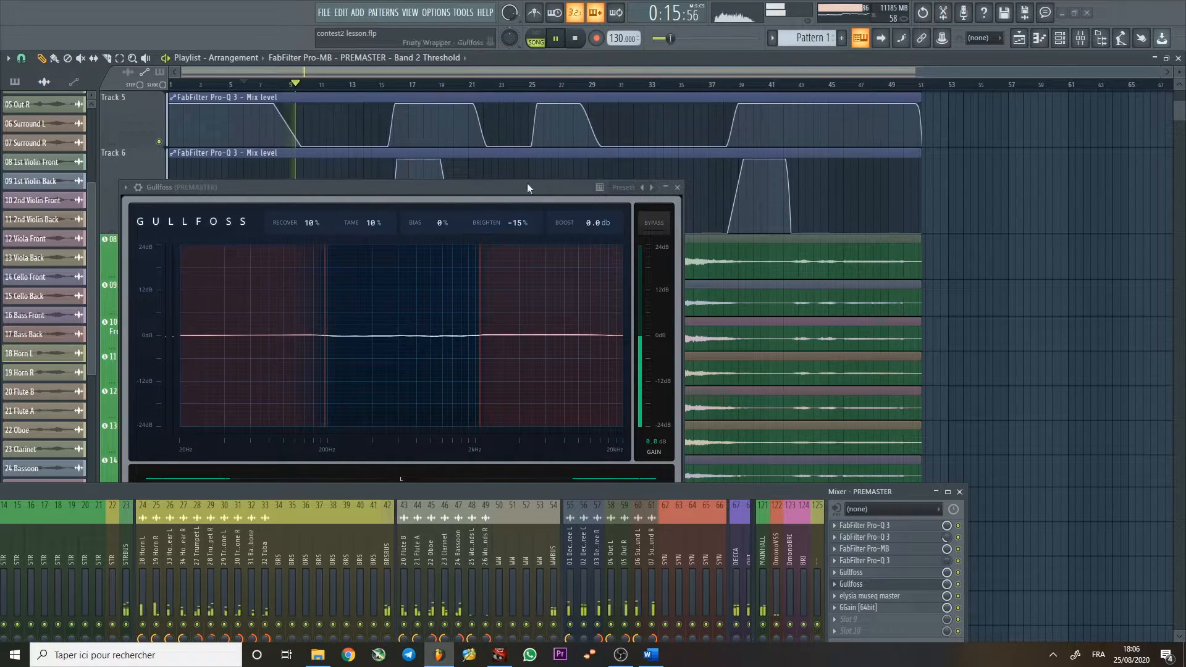
{"action": "left_click", "coordinate": [575, 39]}
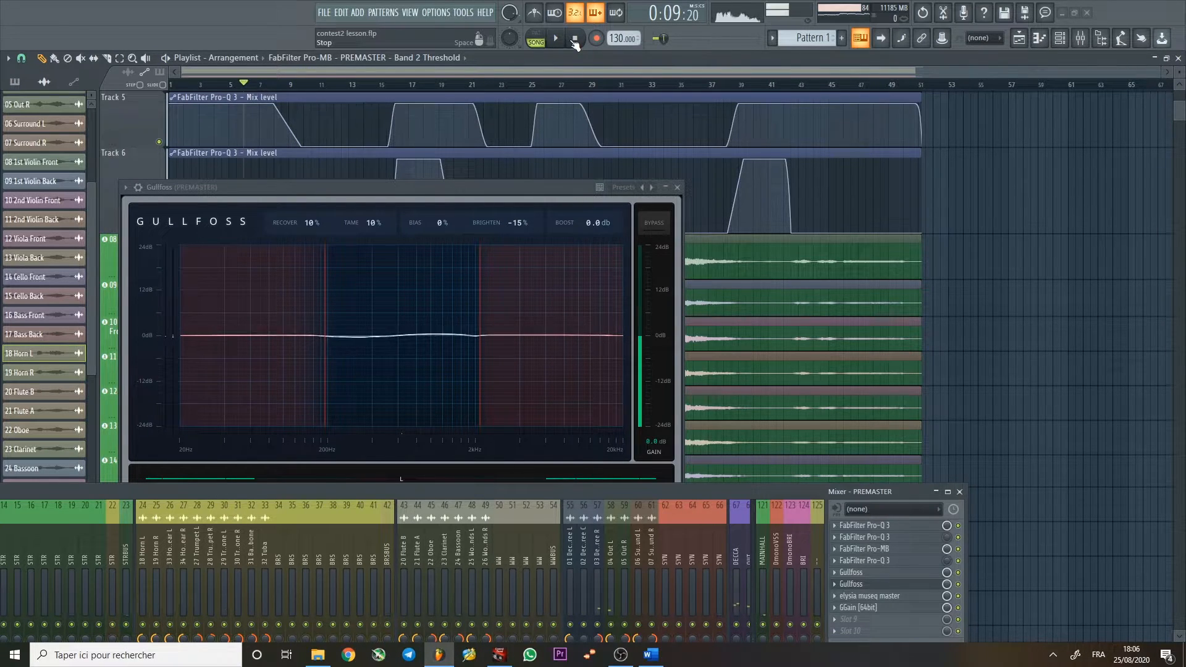
{"action": "left_click", "coordinate": [556, 40]}
{"action": "left_click", "coordinate": [412, 84]}
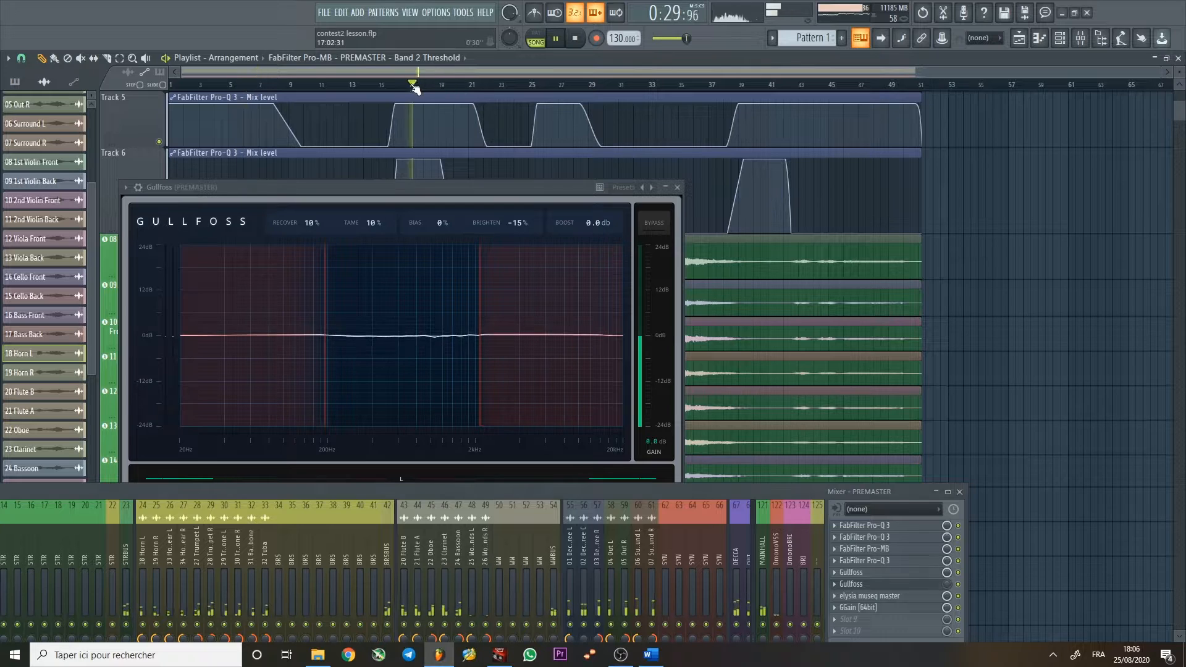
{"action": "left_click", "coordinate": [677, 187]}
{"action": "key", "text": "space"}
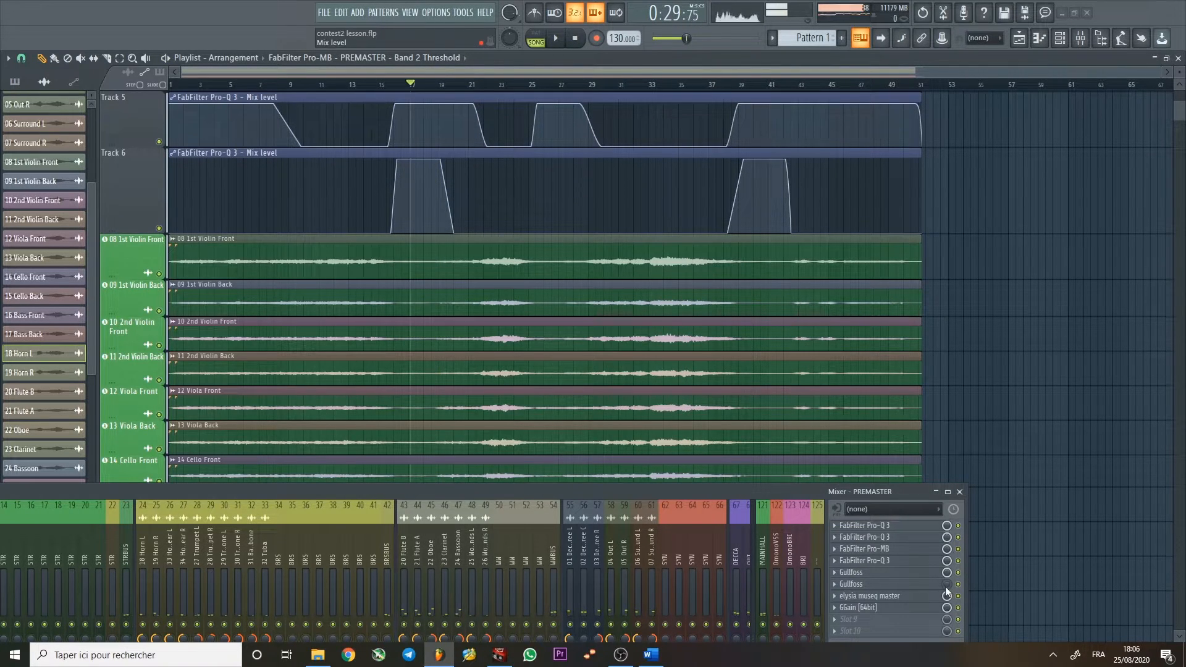
Enlarge Track 1 to show the Gullfoss mix-level automation, and place the playhead at about bar 41.
{"action": "scroll", "coordinate": [518, 198], "scroll_direction": "up", "scroll_amount": 6}
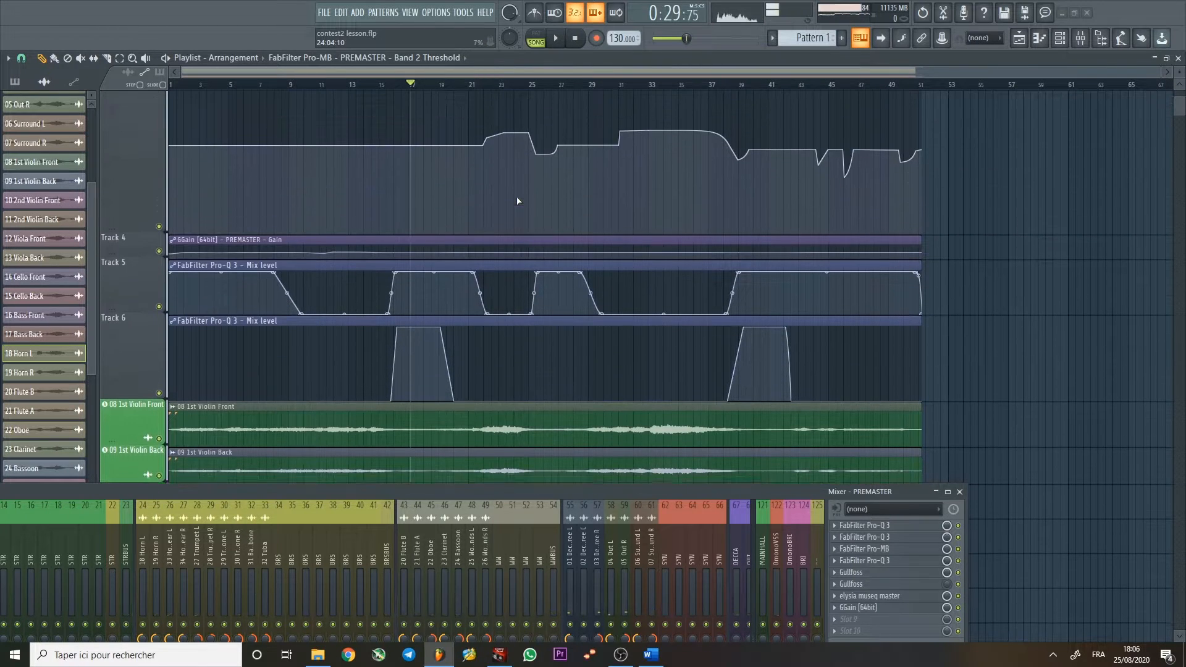
{"action": "left_click_drag", "start_coordinate": [149, 135], "coordinate": [149, 342]}
{"action": "mouse_move", "coordinate": [465, 129]}
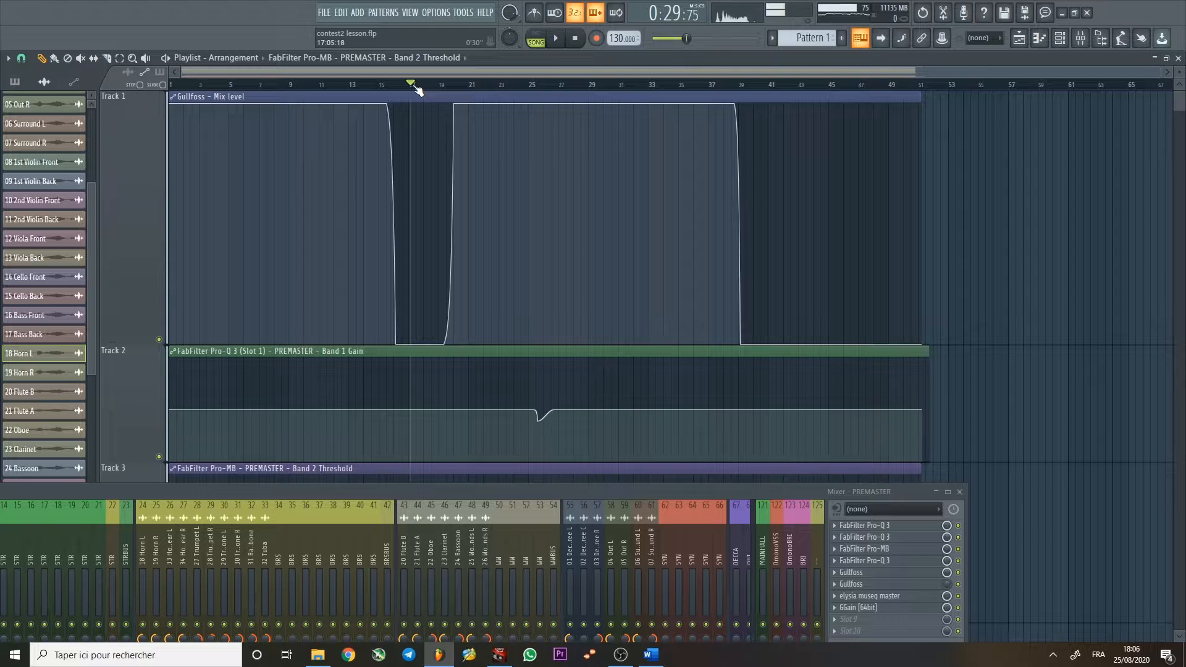
{"action": "left_click", "coordinate": [774, 84]}
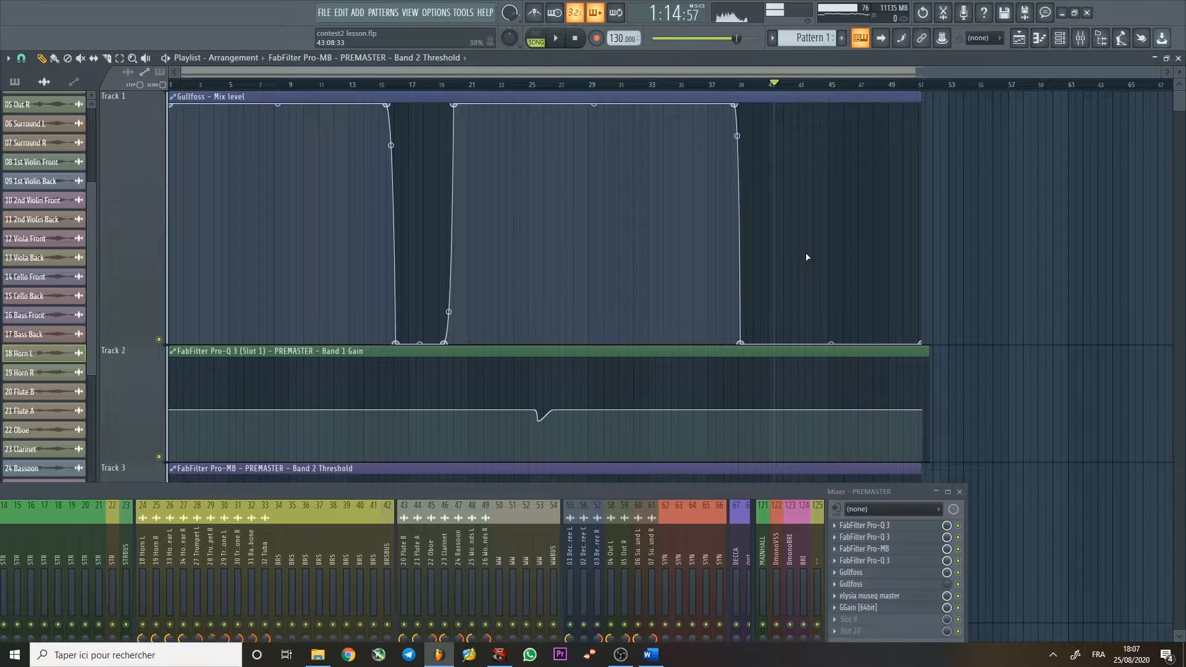
Reopen the second Gullfoss on PREMASTER, compare it disabled and enabled during playback from about bar 18, and close it.
{"action": "left_click", "coordinate": [896, 561]}
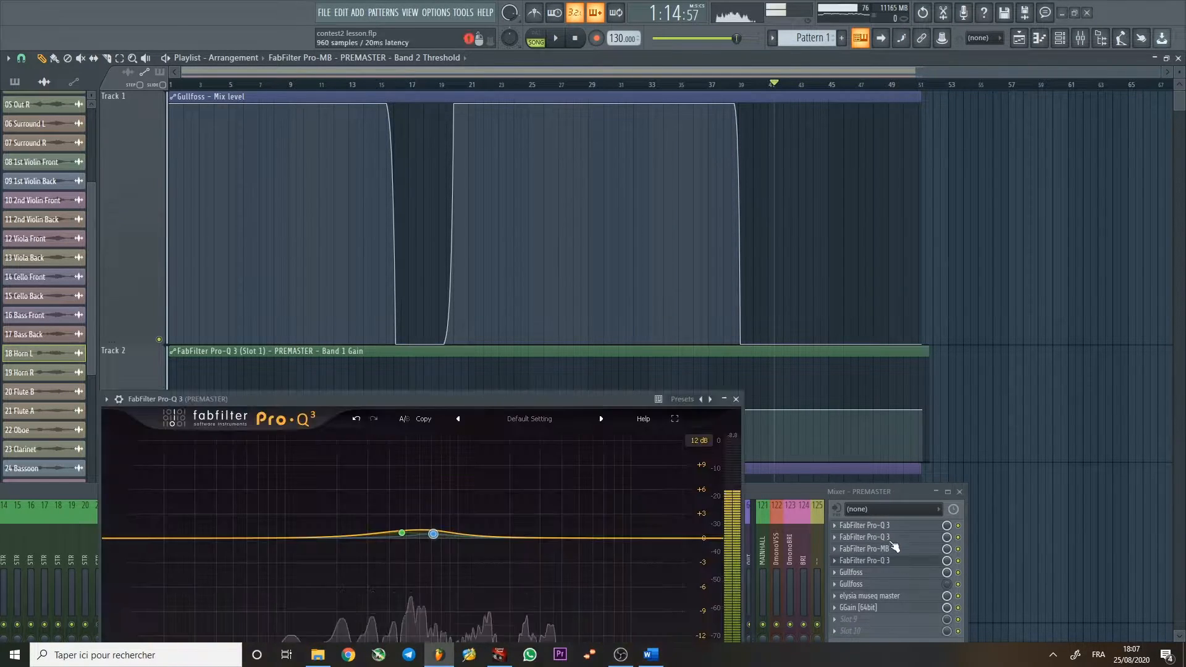
{"action": "left_click", "coordinate": [735, 399]}
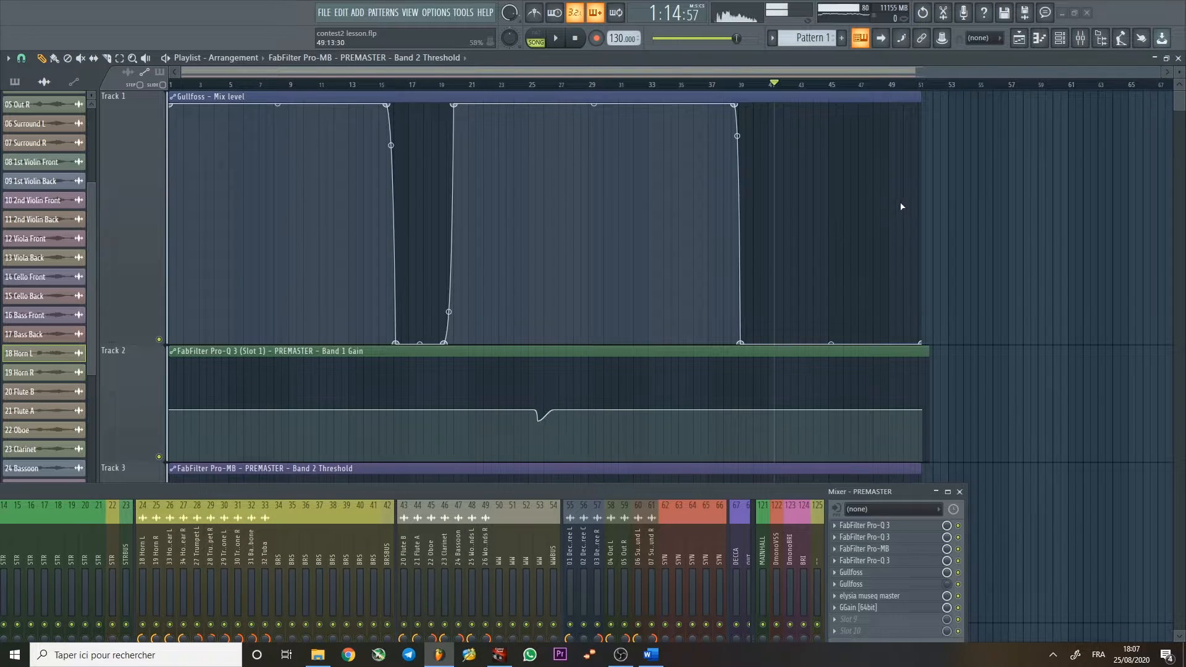
{"action": "left_click", "coordinate": [930, 585]}
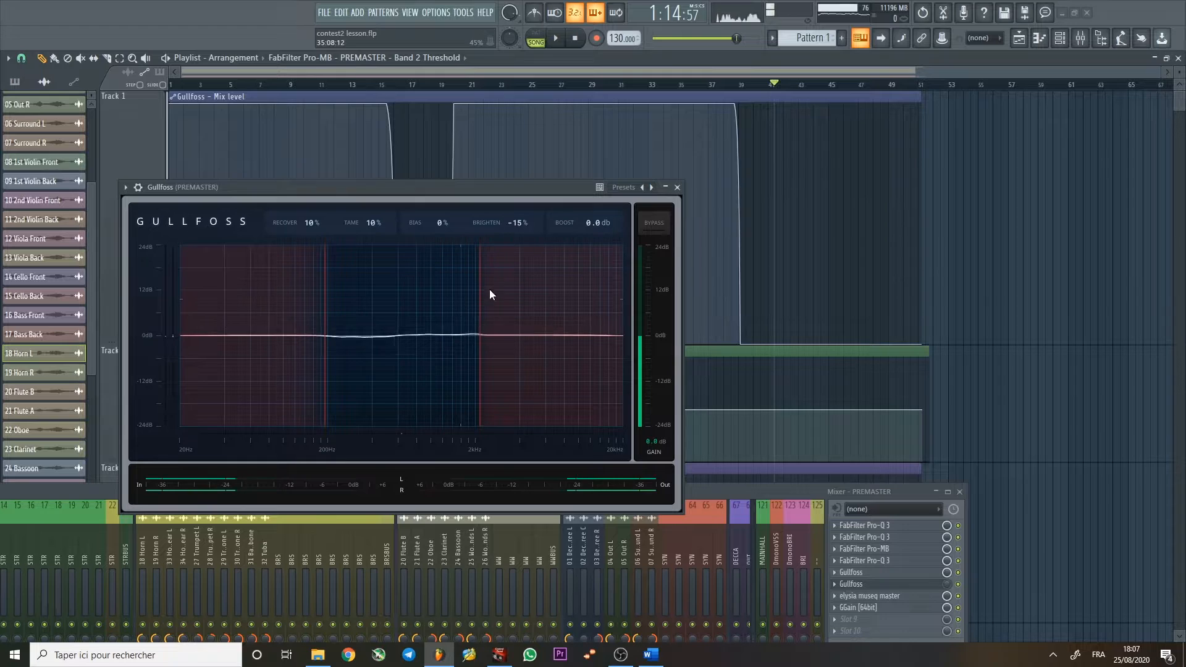
{"action": "left_click", "coordinate": [423, 85]}
{"action": "key", "text": "space"}
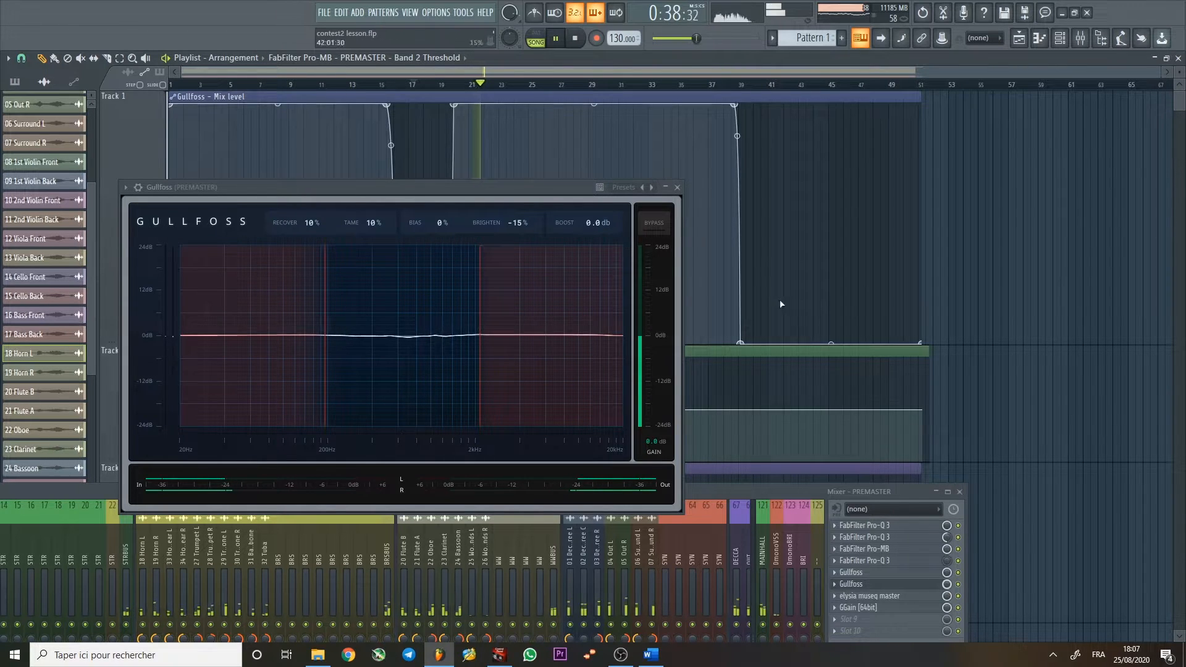
{"action": "left_click", "coordinate": [959, 584]}
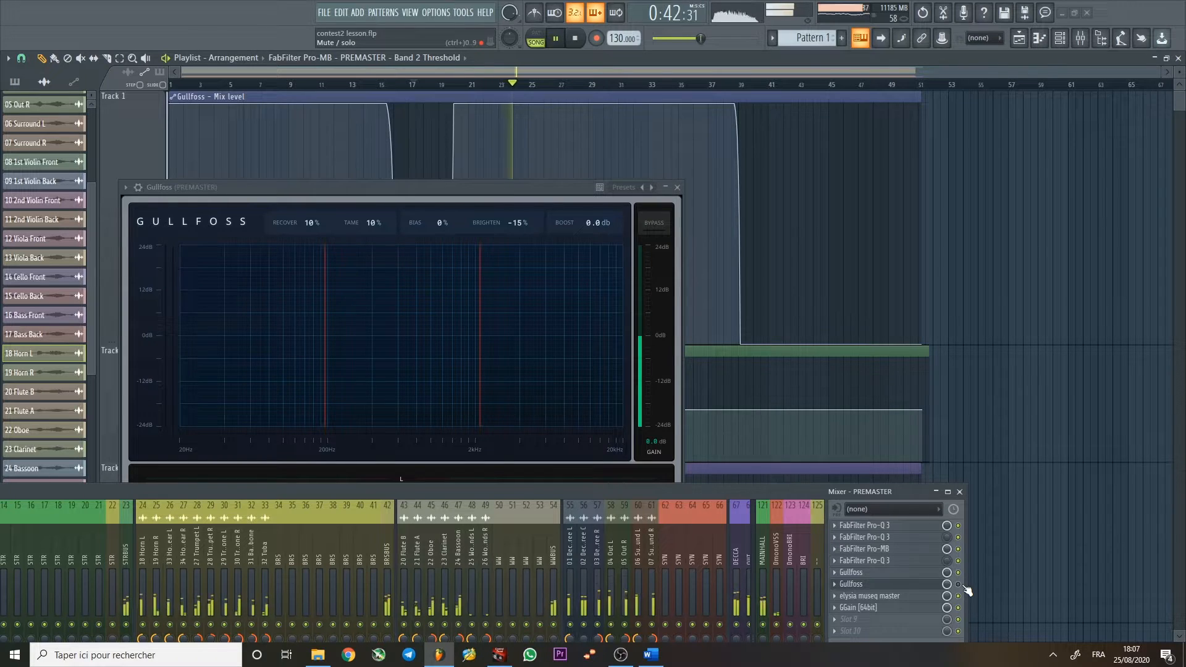
{"action": "left_click", "coordinate": [959, 585]}
{"action": "left_click", "coordinate": [677, 187]}
Play from about bar 45 while reducing the heights of Tracks 1 and 2, and enlarge Track 3's Band 2 Threshold automation.
{"action": "left_click", "coordinate": [773, 85]}
{"action": "left_click", "coordinate": [835, 85]}
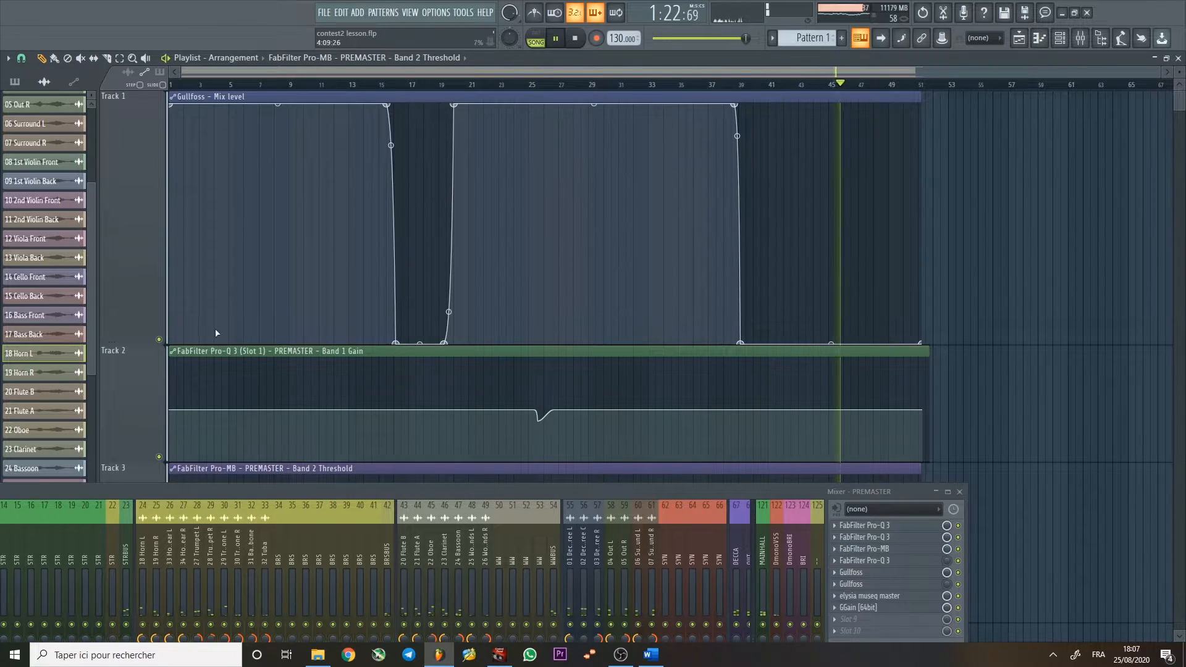
{"action": "left_click_drag", "start_coordinate": [142, 339], "coordinate": [144, 183]}
{"action": "left_click_drag", "start_coordinate": [133, 302], "coordinate": [133, 276]}
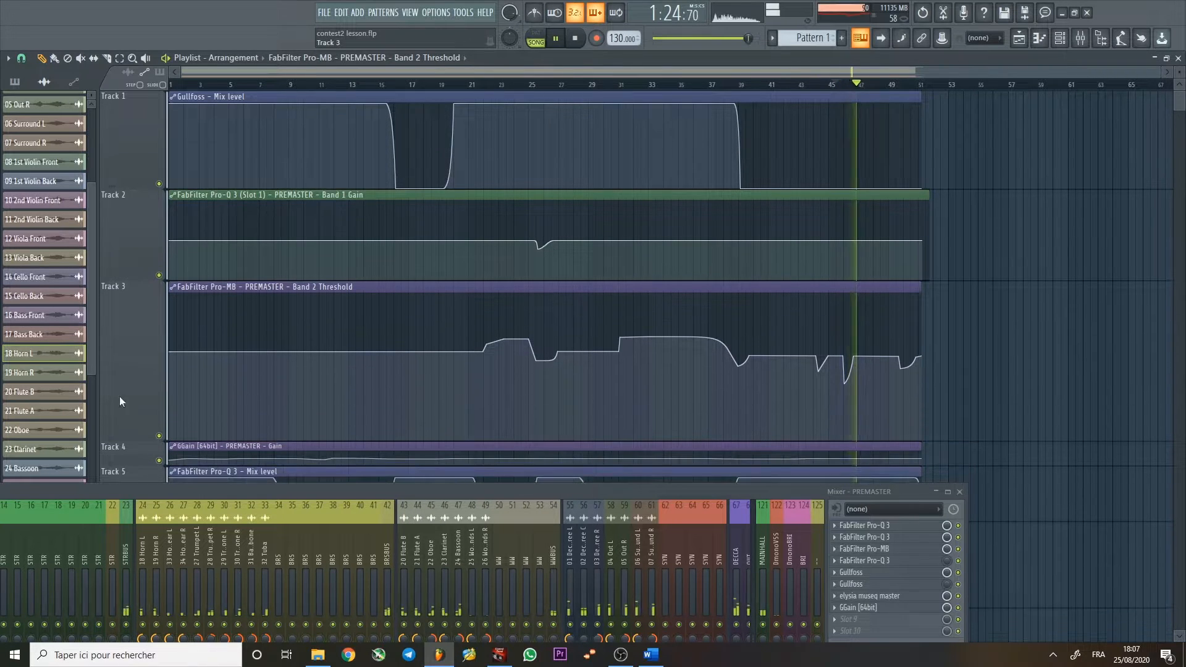
{"action": "left_click_drag", "start_coordinate": [133, 442], "coordinate": [161, 361]}
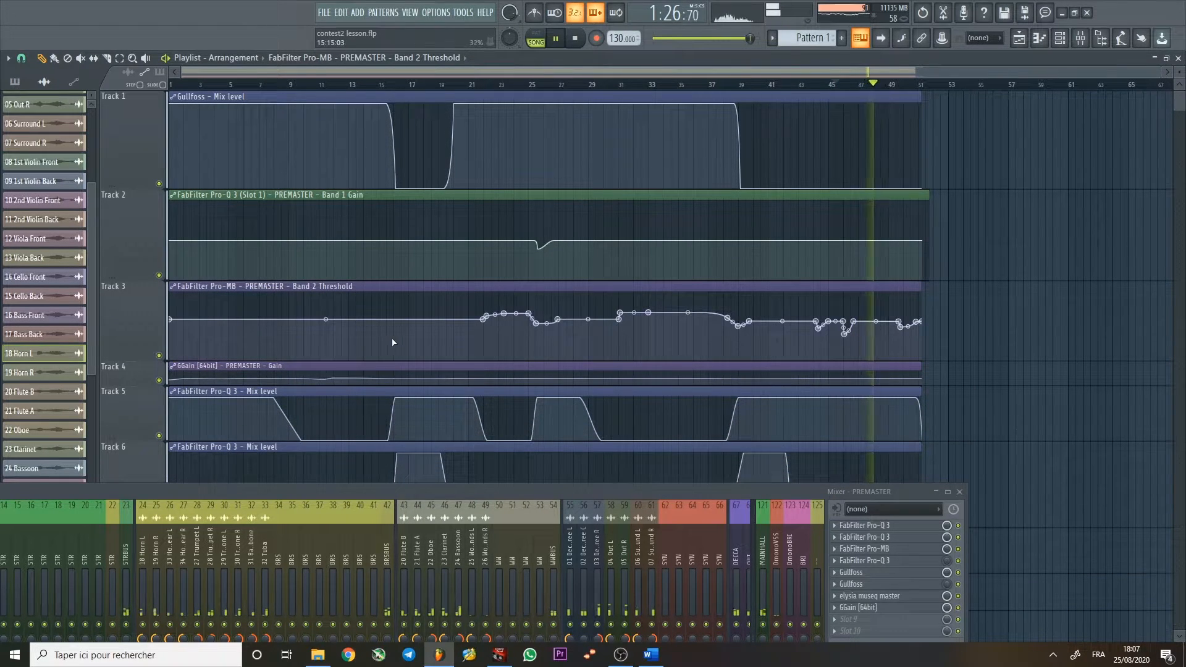
{"action": "key", "text": "space"}
{"action": "left_click_drag", "start_coordinate": [144, 359], "coordinate": [143, 475]}
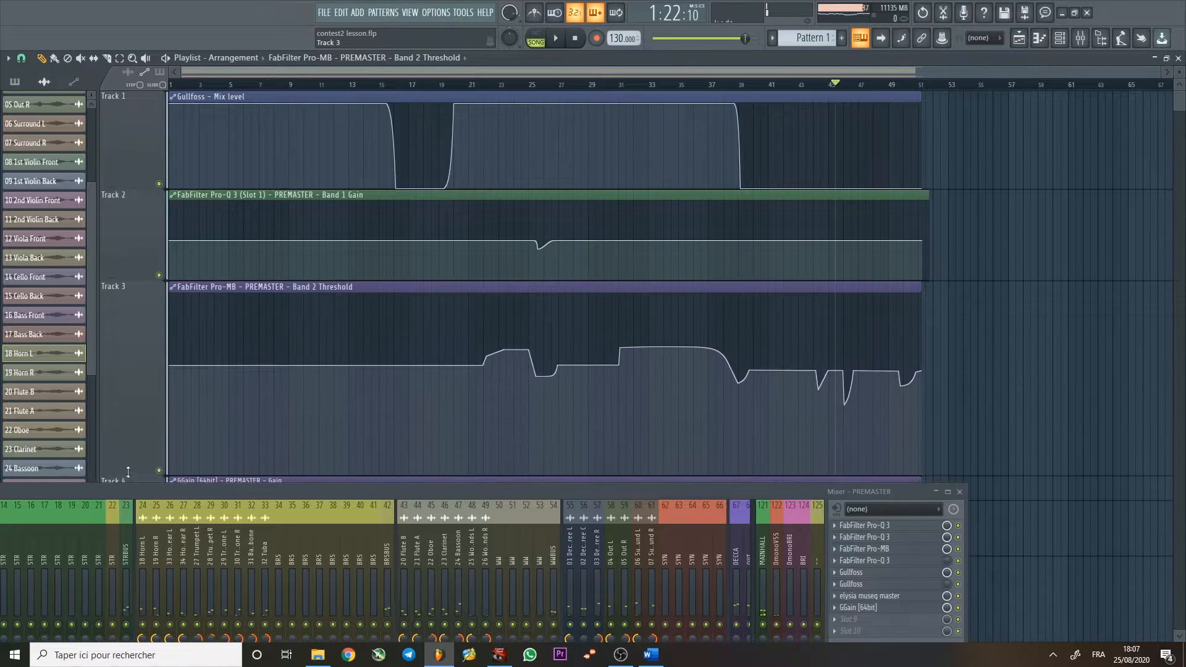
Listen to the Pro-MB Band 2 Threshold dips by playing from about bar 44 and from just before bar 46.
{"action": "left_click", "coordinate": [820, 83]}
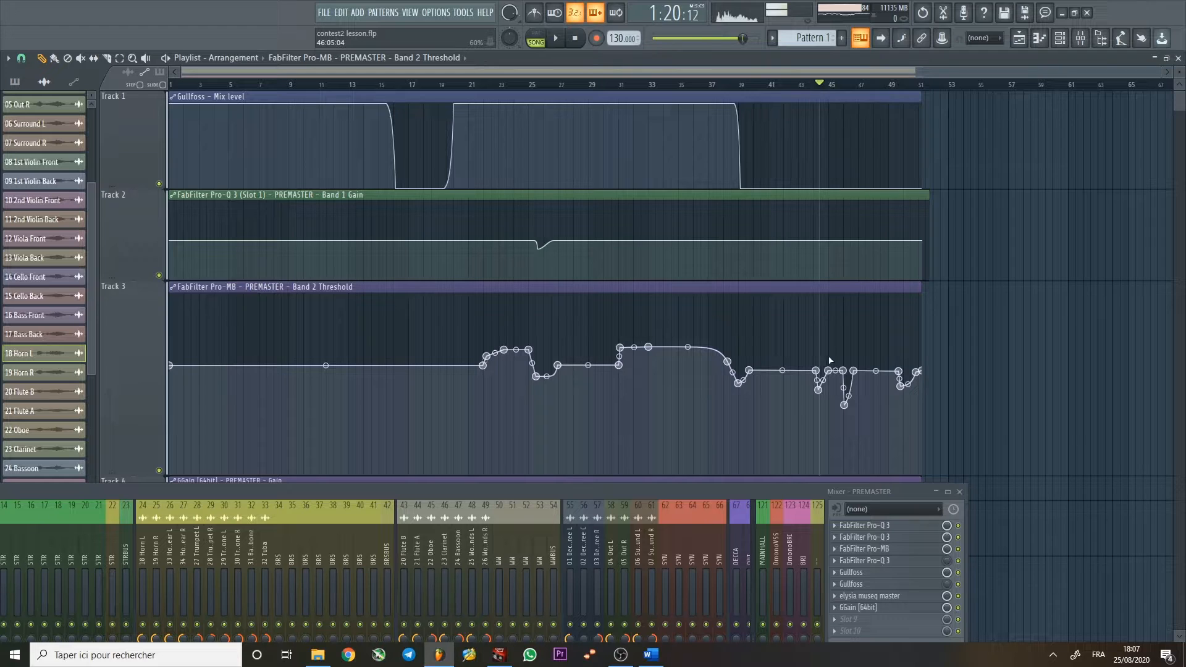
{"action": "left_click", "coordinate": [818, 85]}
{"action": "key", "text": "space"}
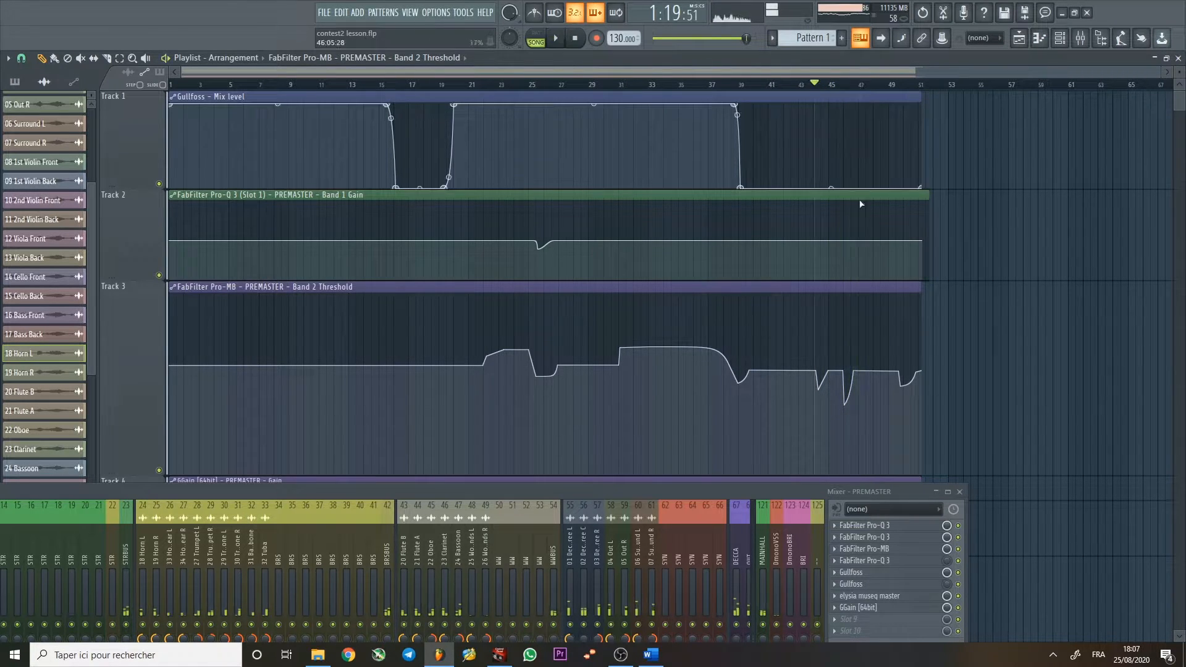
{"action": "key", "text": "space"}
{"action": "scroll", "coordinate": [848, 425], "scroll_direction": "up", "scroll_amount": 3}
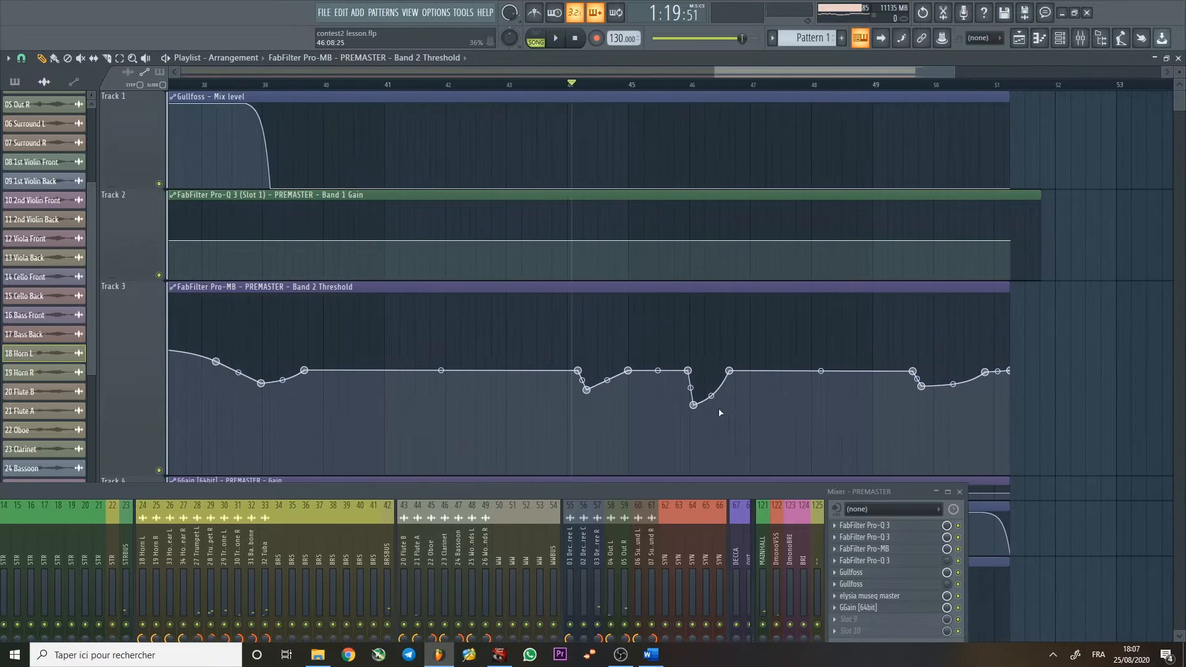
{"action": "left_click", "coordinate": [678, 85]}
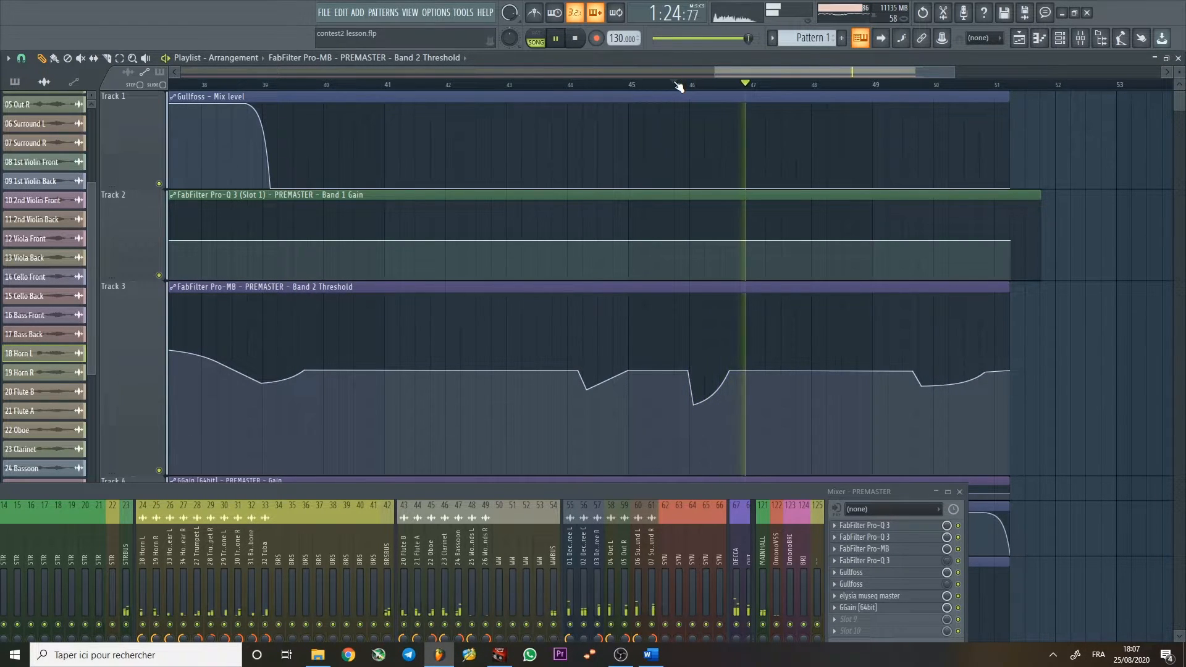
{"action": "key", "text": "space"}
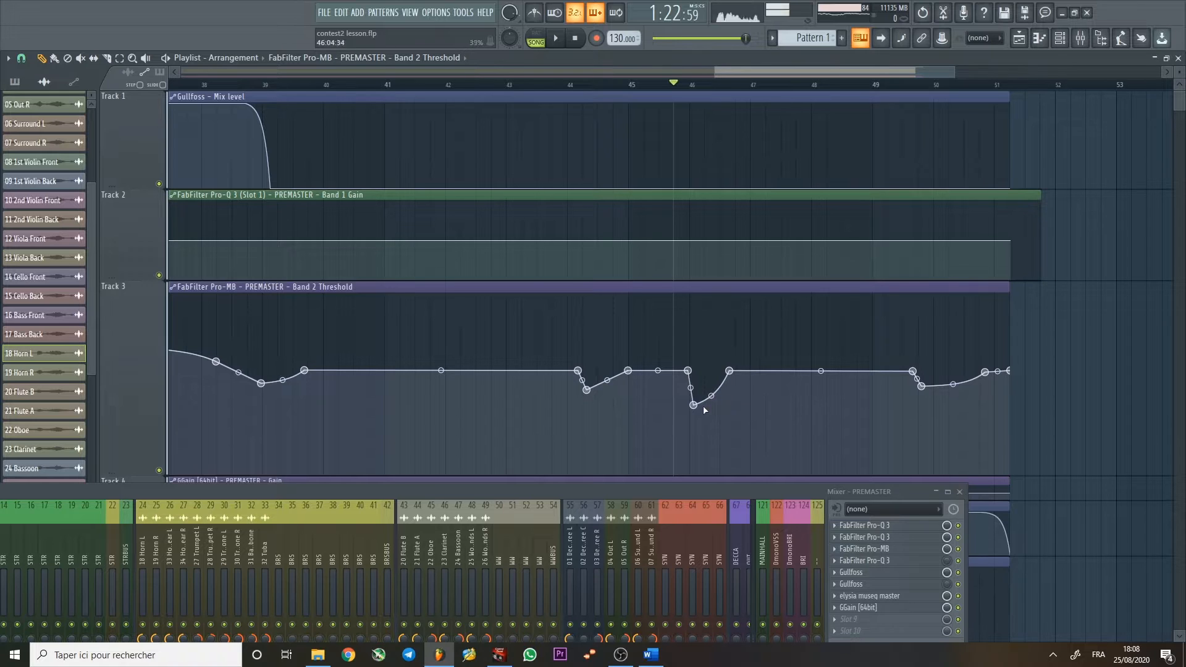
{"action": "scroll", "coordinate": [713, 416], "scroll_direction": "down", "scroll_amount": 5, "text": "ctrl"}
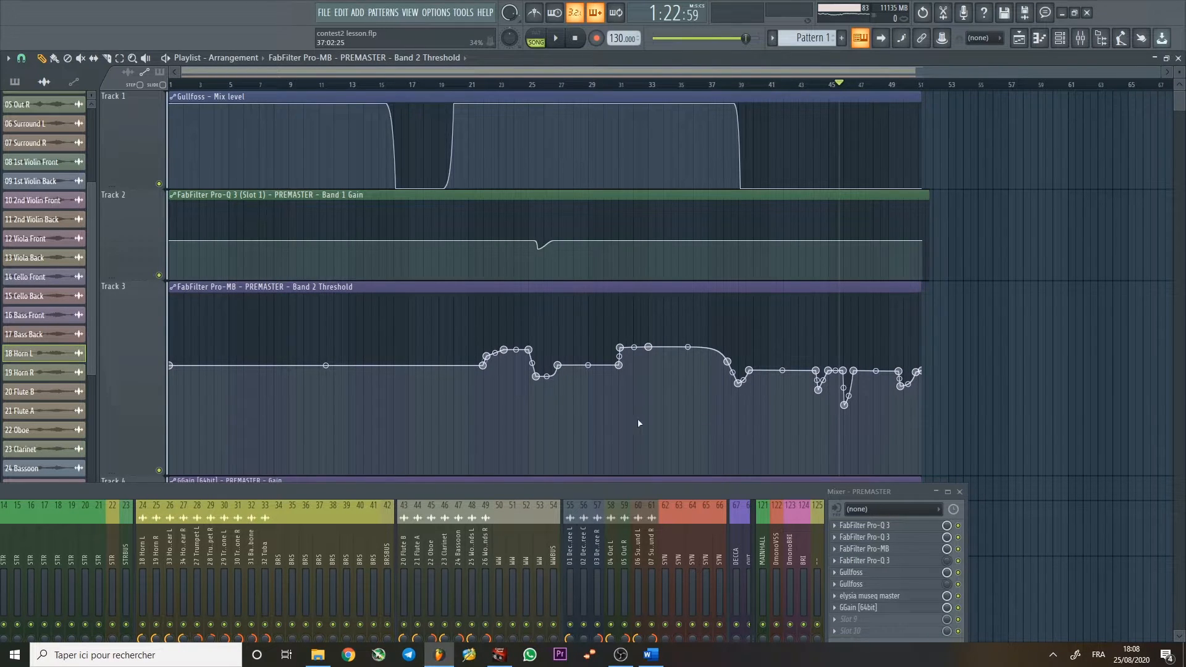
Inspect the elysia museq master on the PREMASTER channel, close it, and move the mixer up to show its faders.
{"action": "left_click", "coordinate": [876, 595]}
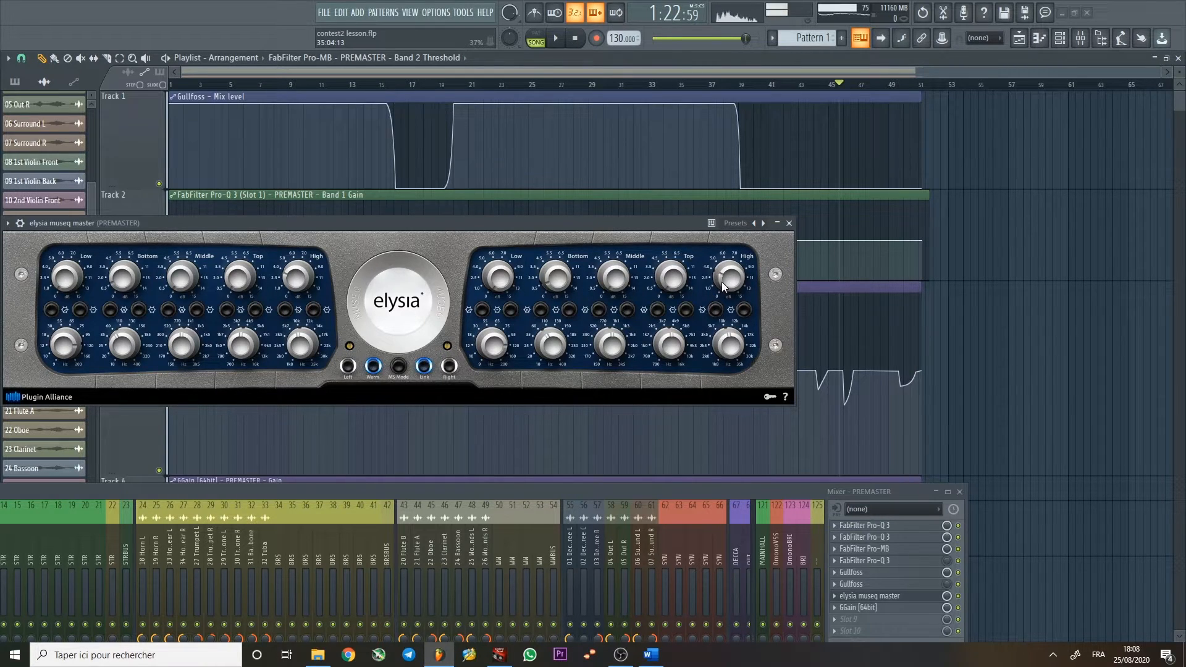
{"action": "left_click", "coordinate": [789, 225]}
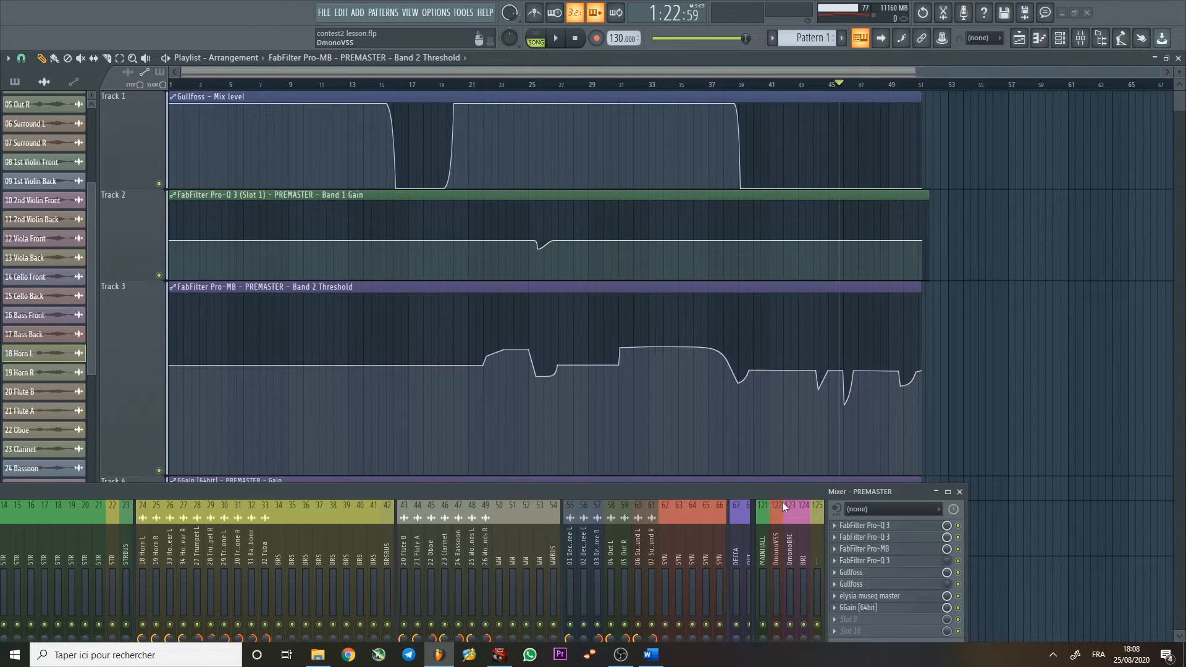
{"action": "left_click_drag", "start_coordinate": [769, 492], "coordinate": [859, 440]}
Enlarge Track 4 to show the GGain gain automation on PREMASTER in detail.
{"action": "scroll", "coordinate": [455, 339], "scroll_direction": "down", "scroll_amount": 3}
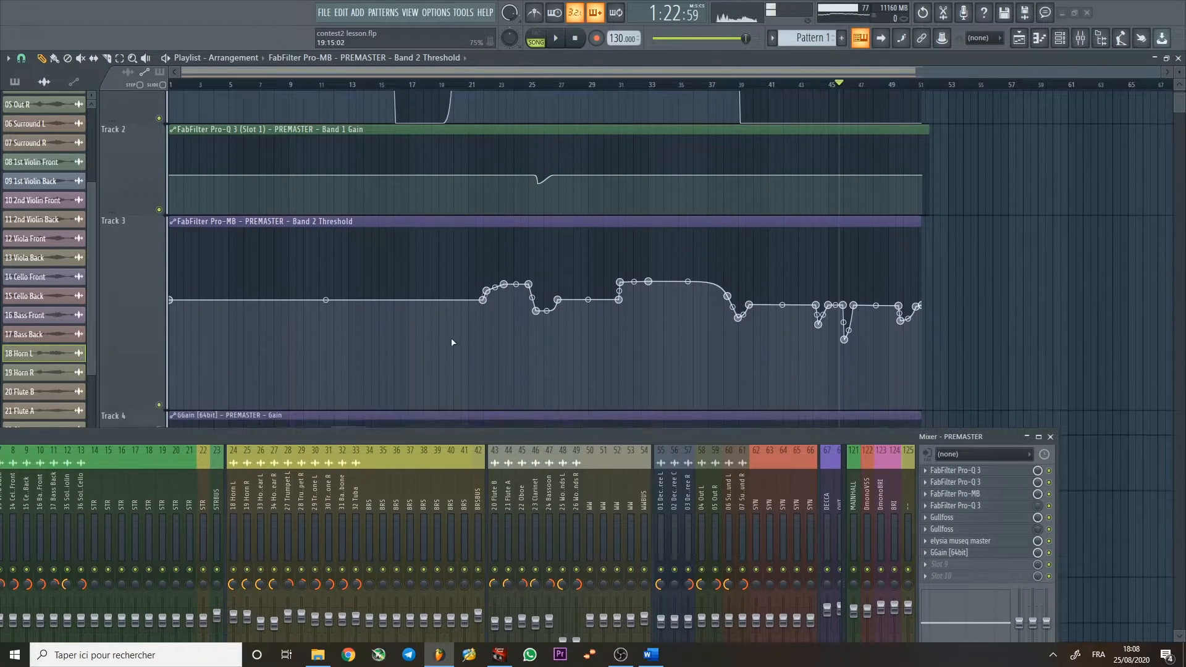
{"action": "scroll", "coordinate": [141, 371], "scroll_direction": "down", "scroll_amount": 5}
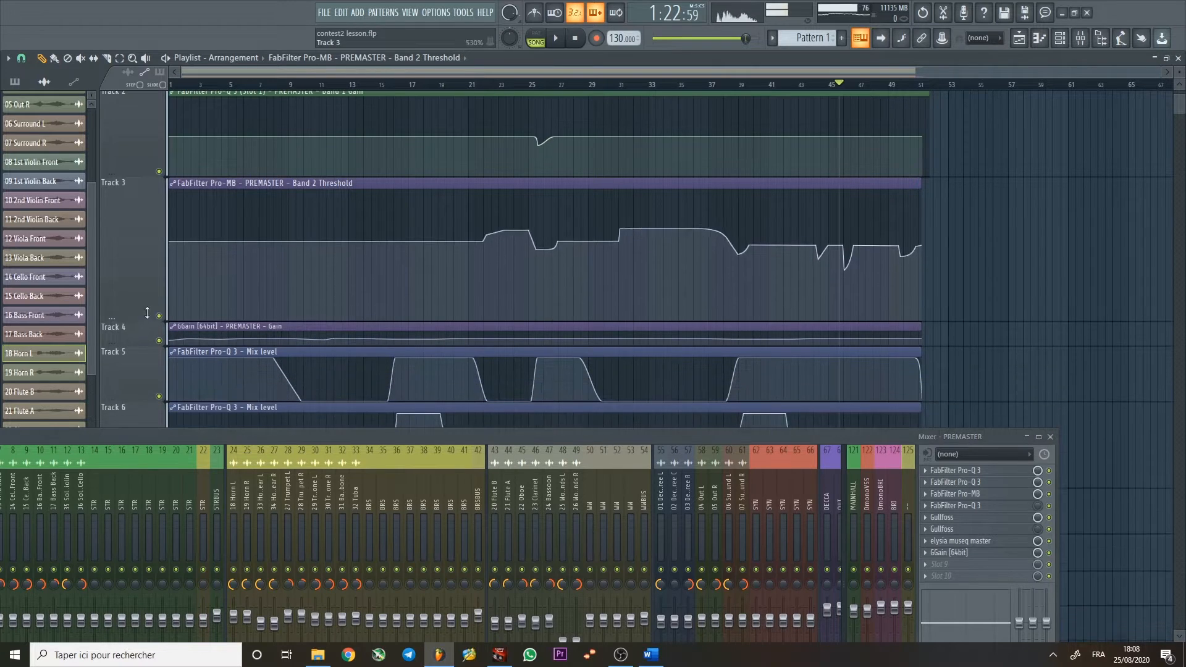
{"action": "left_click_drag", "start_coordinate": [131, 185], "coordinate": [131, 384]}
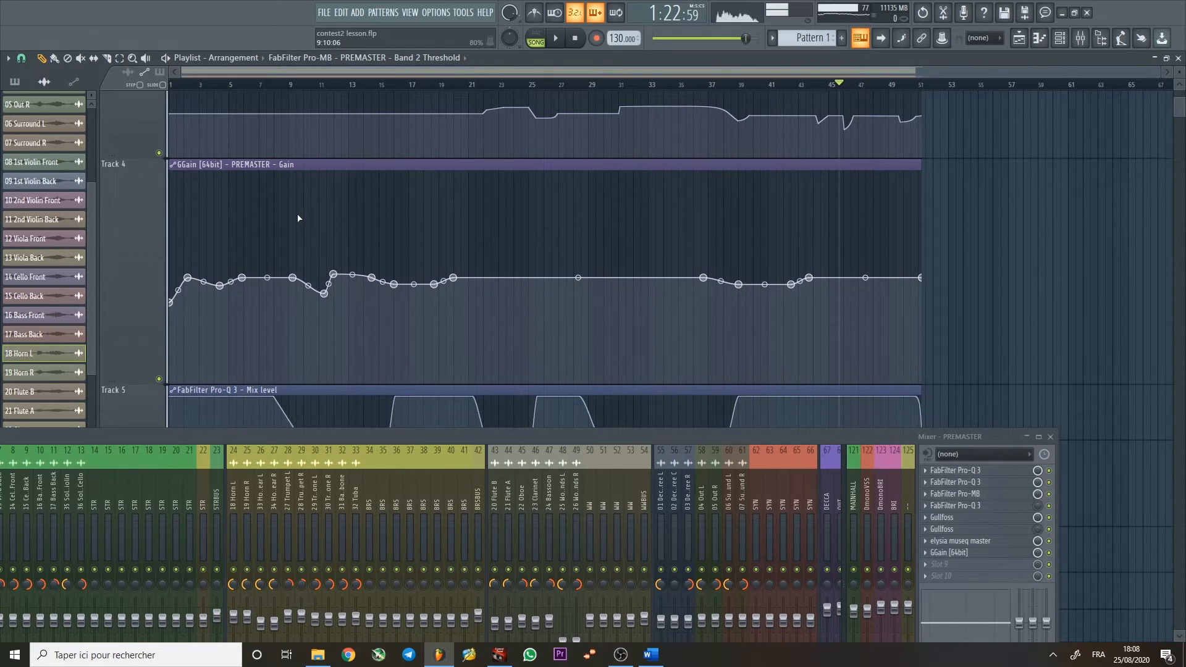
Open GGain on the PREMASTER channel and follow its gain automation while playing from the start of the song.
{"action": "left_click", "coordinate": [170, 84]}
{"action": "key", "text": "space"}
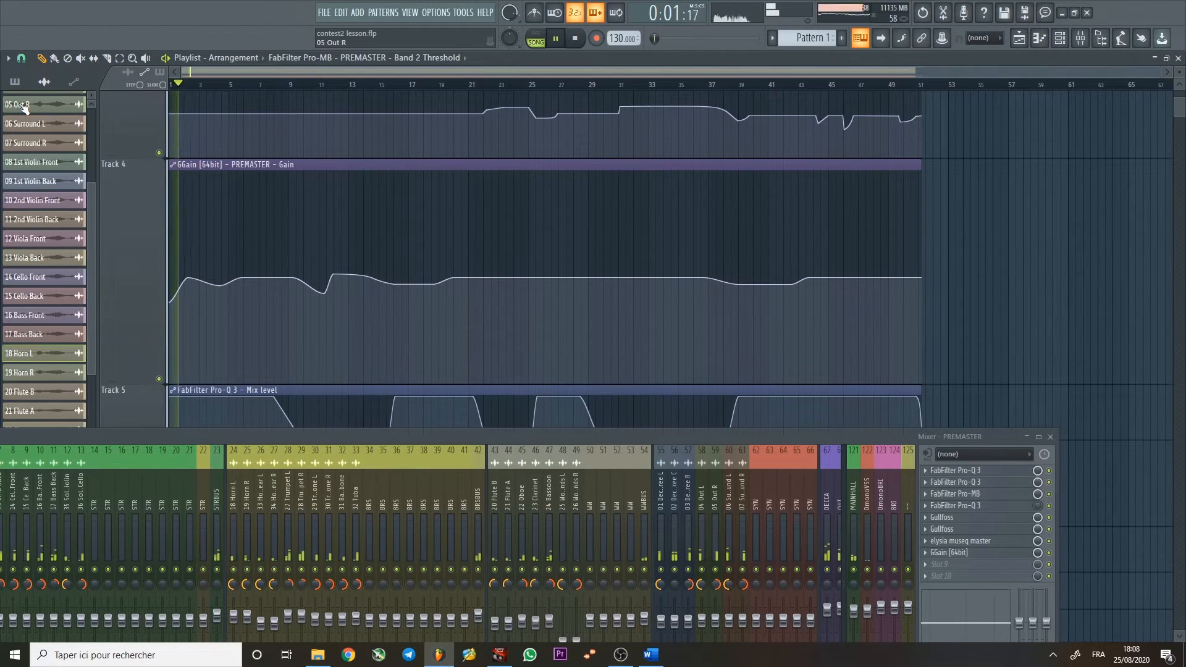
{"action": "key", "text": "space"}
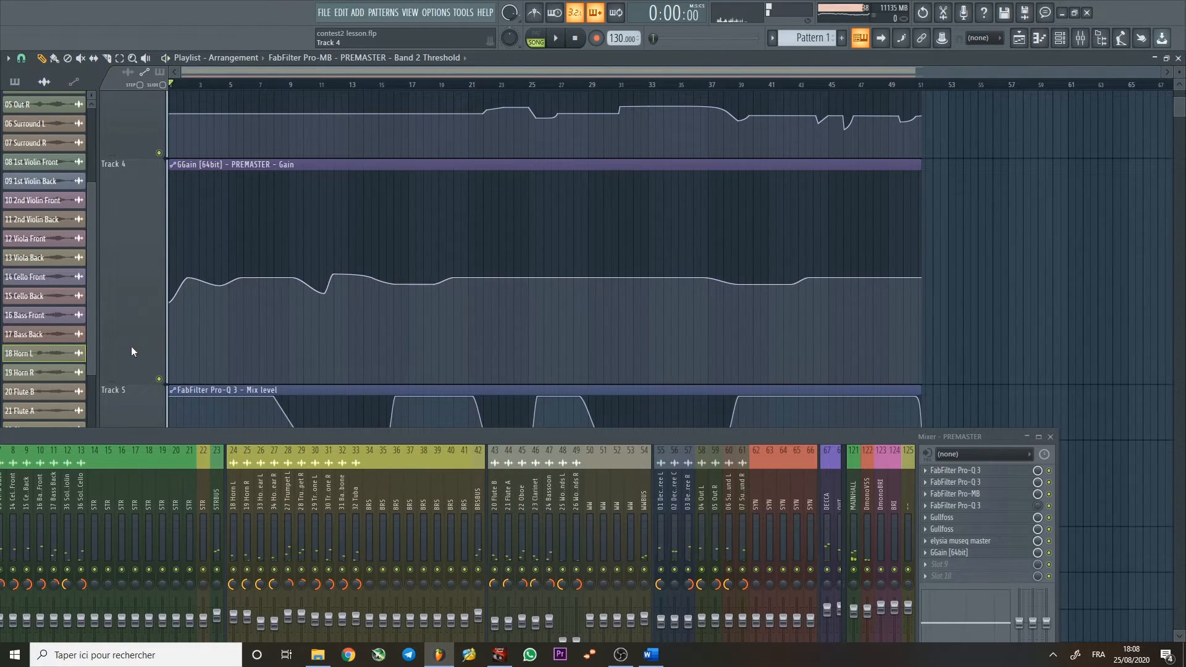
{"action": "scroll", "coordinate": [134, 349], "scroll_direction": "up", "scroll_amount": 3}
{"action": "left_click", "coordinate": [1000, 553]}
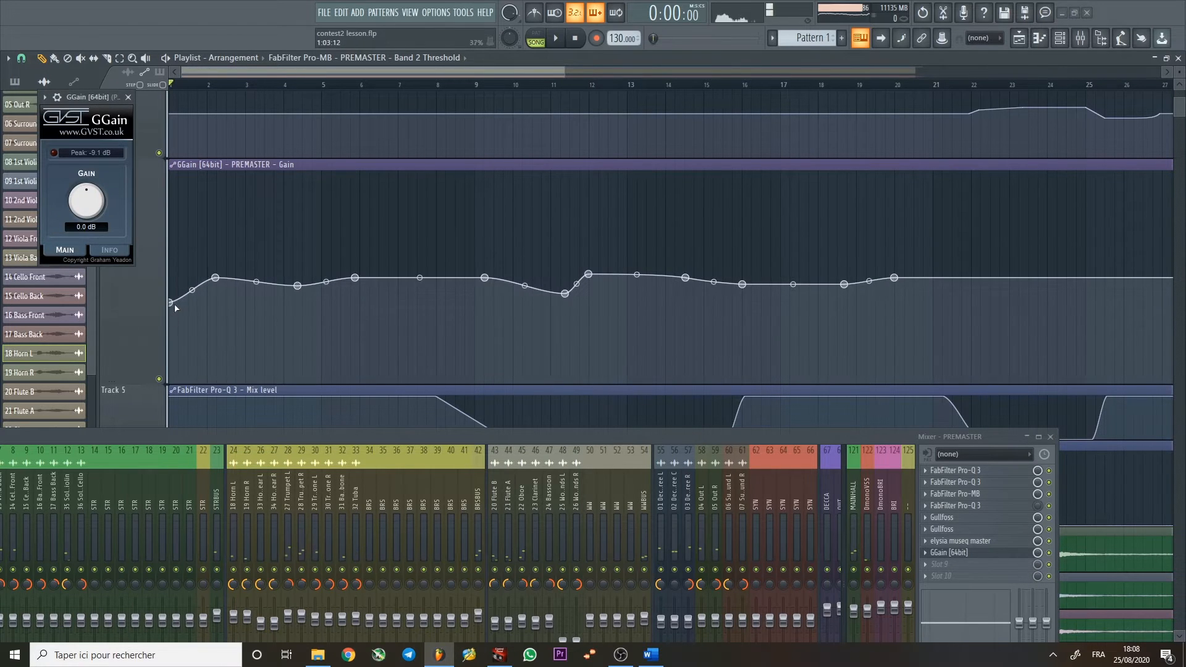
{"action": "key", "text": "space"}
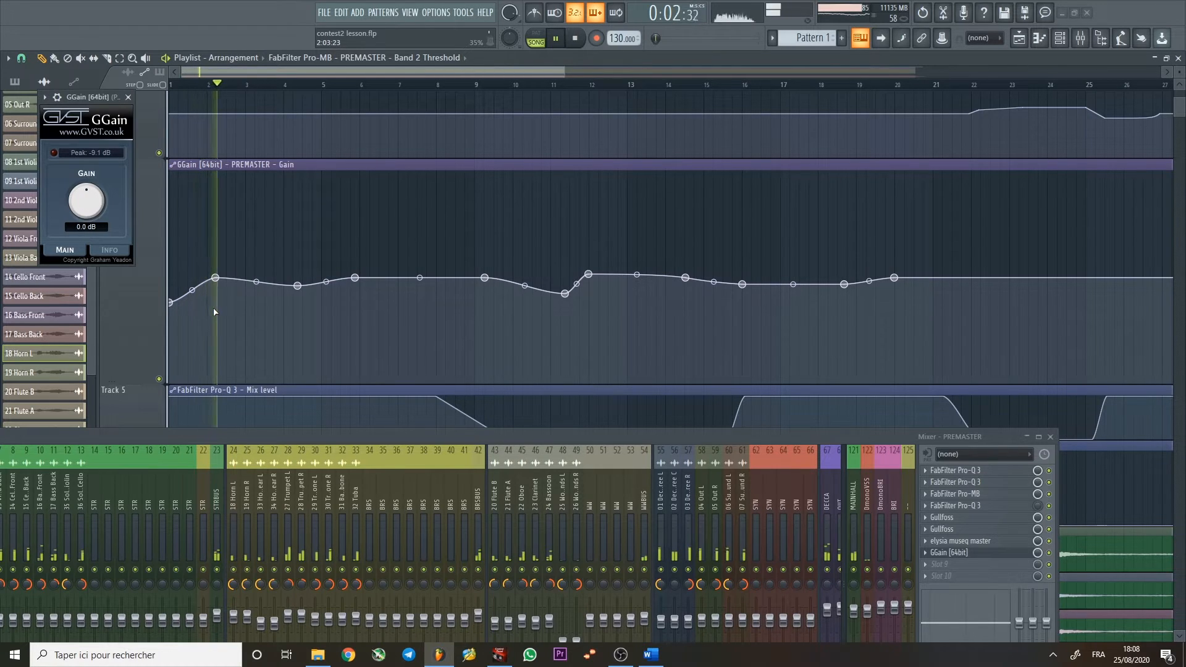
{"action": "key", "text": "space"}
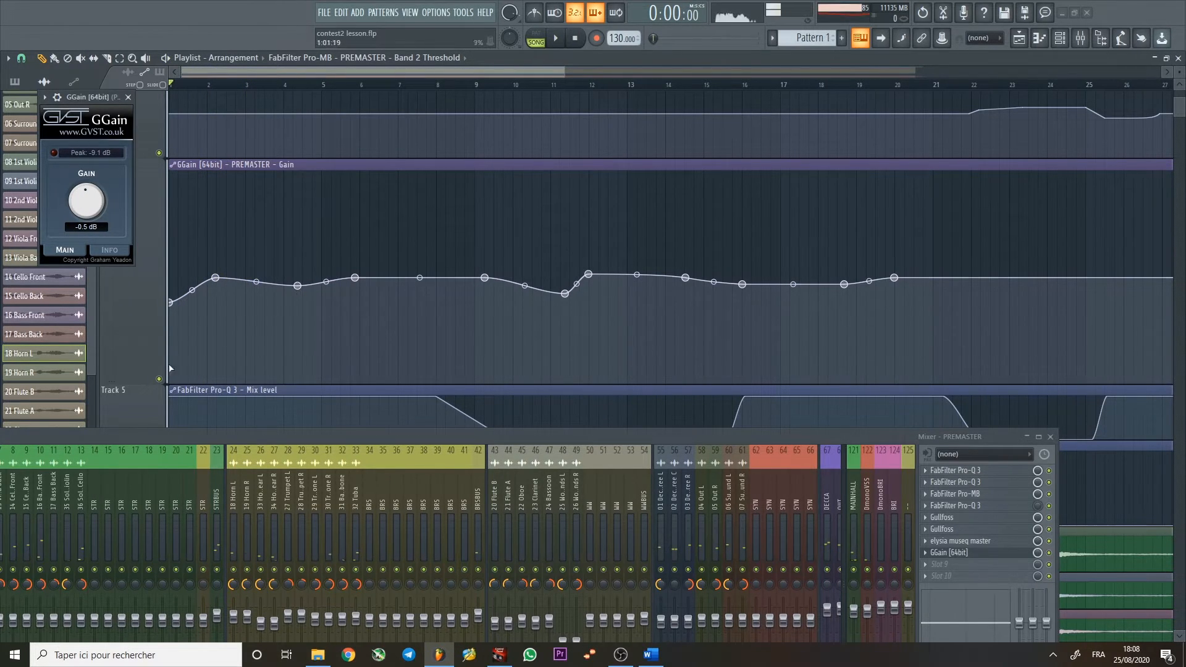
Increase Track 4's height further and examine the GGain automation curve across the song and its opening bars.
{"action": "left_click_drag", "start_coordinate": [124, 384], "coordinate": [124, 430]}
{"action": "scroll", "coordinate": [361, 351], "scroll_direction": "down", "scroll_amount": 3}
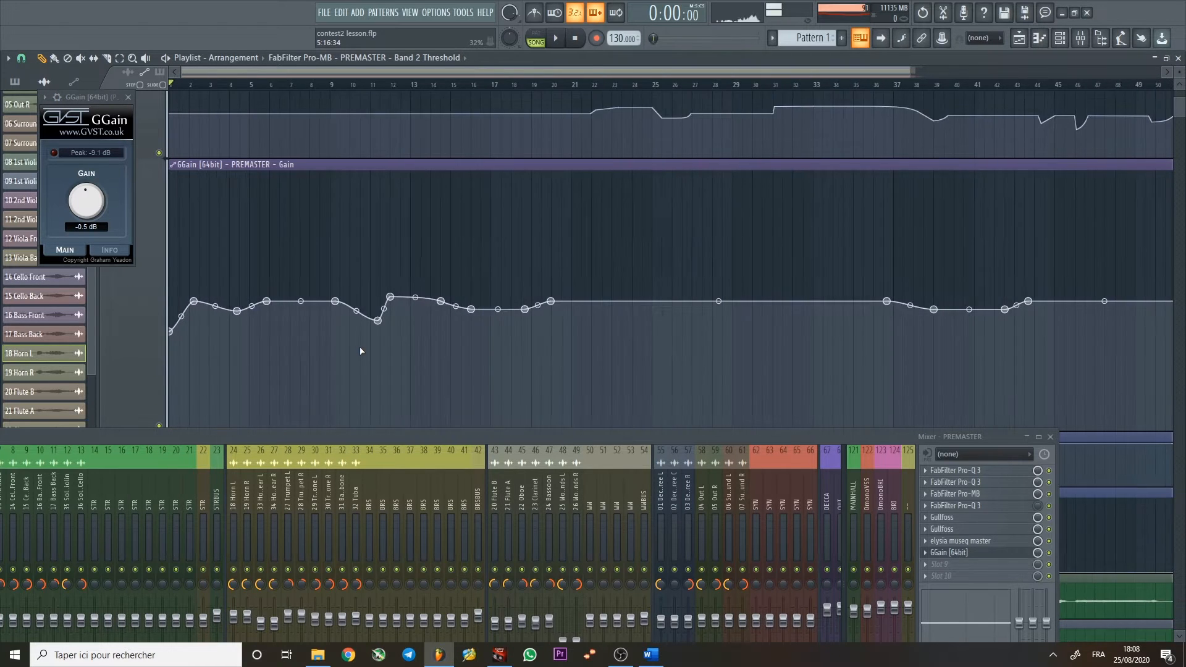
{"action": "scroll", "coordinate": [361, 352], "scroll_direction": "down", "scroll_amount": 2}
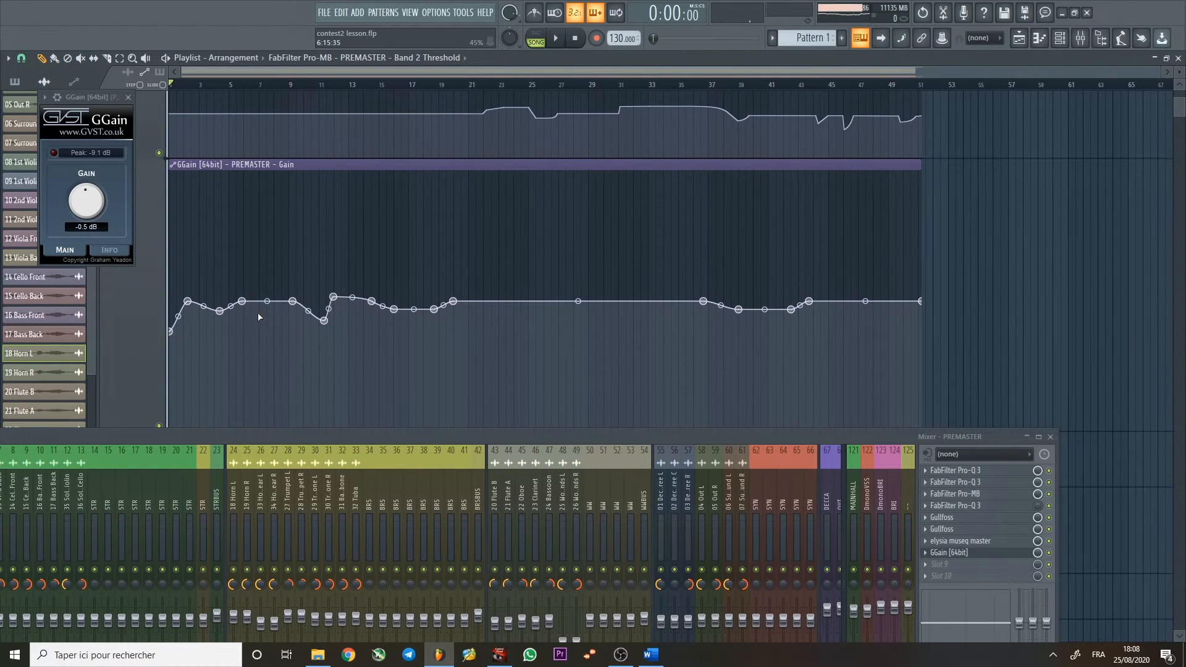
{"action": "scroll", "coordinate": [258, 317], "scroll_direction": "up", "scroll_amount": 2}
{"action": "scroll", "coordinate": [279, 326], "scroll_direction": "up", "scroll_amount": 2}
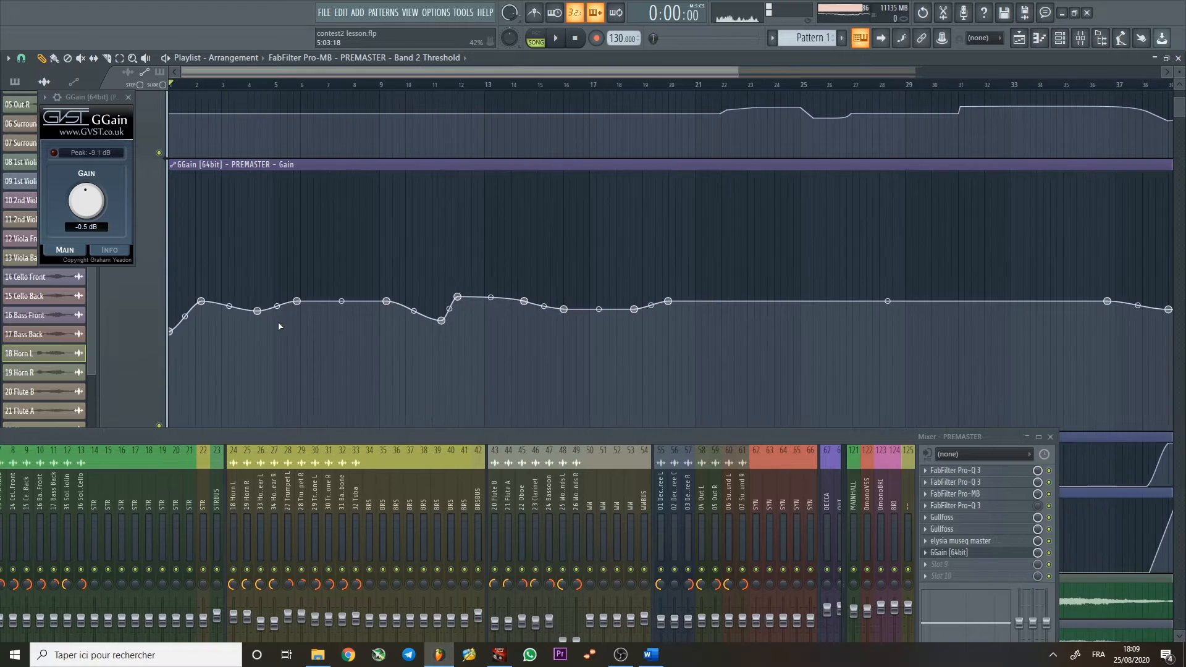
Play the song's opening bars from the start while following the GGain automation across the whole curve.
{"action": "scroll", "coordinate": [279, 326], "scroll_direction": "down", "scroll_amount": 4}
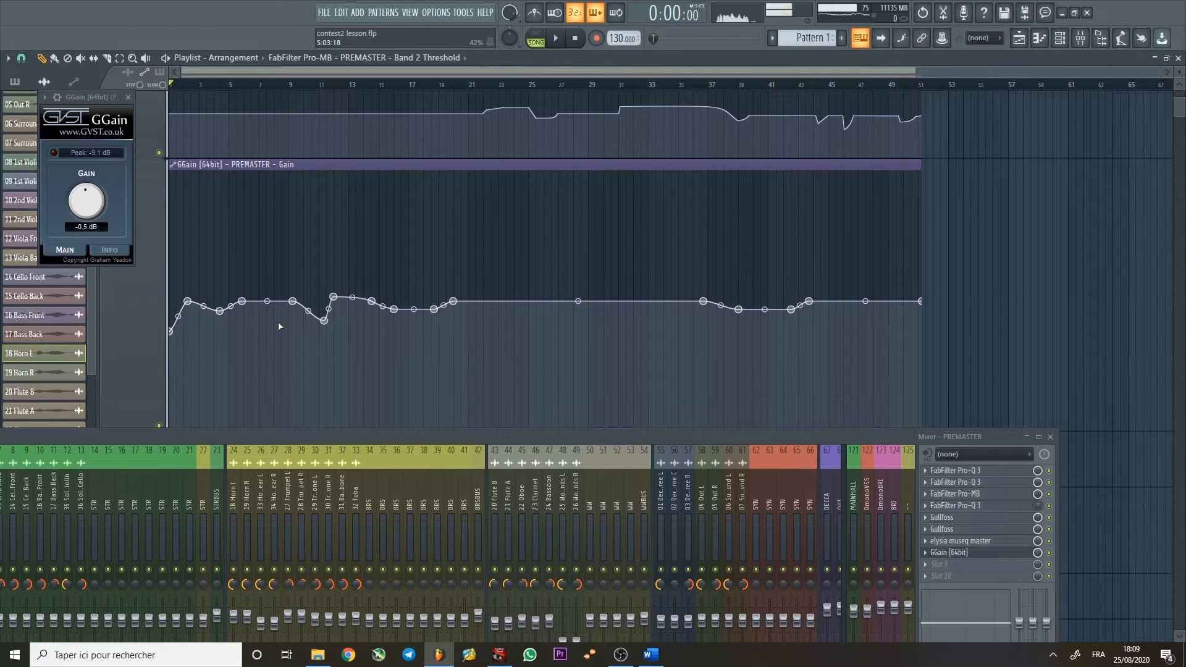
{"action": "key", "text": "space"}
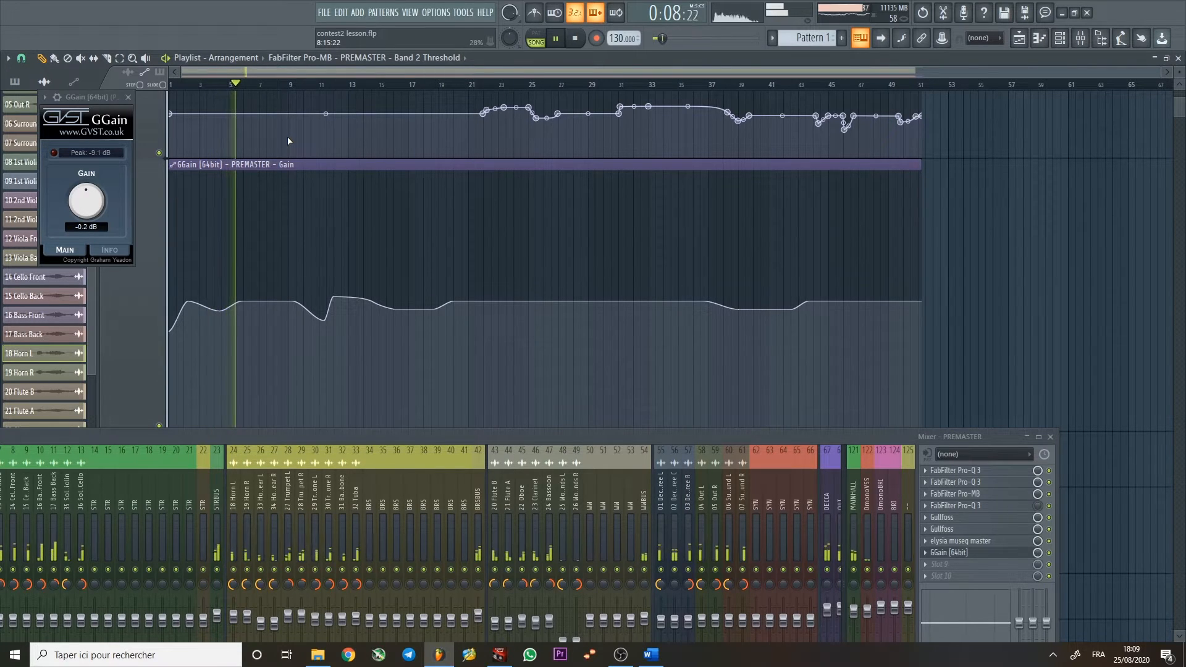
{"action": "key", "text": "space"}
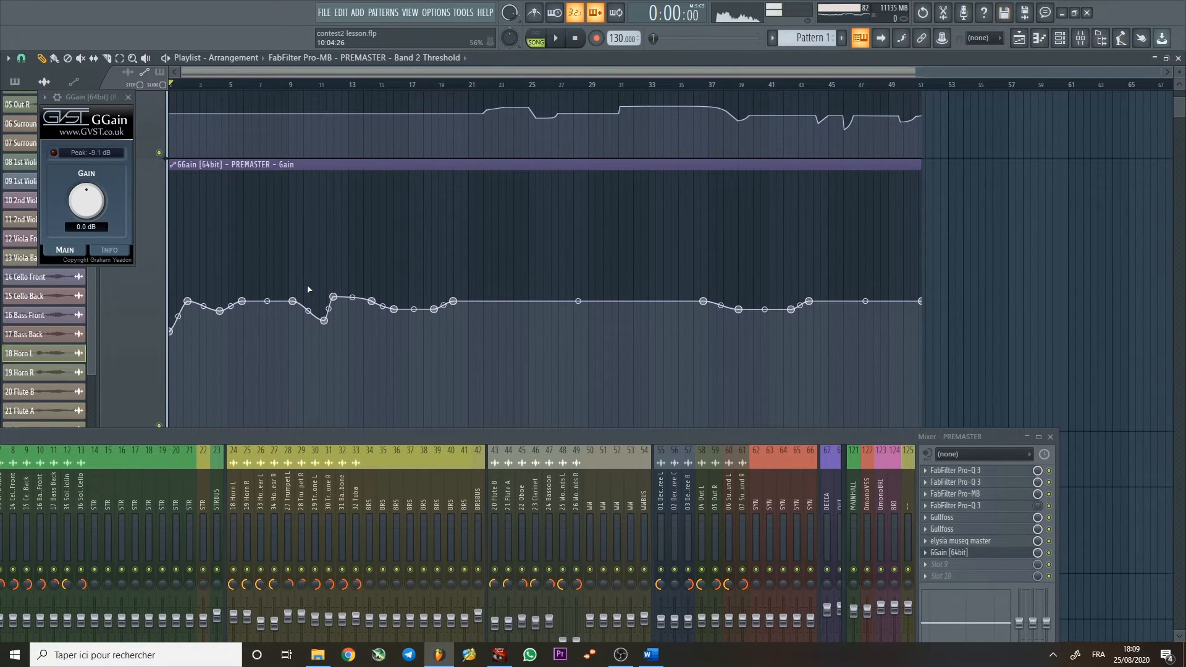
Audition the GGain dip before bar 12 by playing from about bar 9 and again from about bar 10.
{"action": "left_click", "coordinate": [299, 85]}
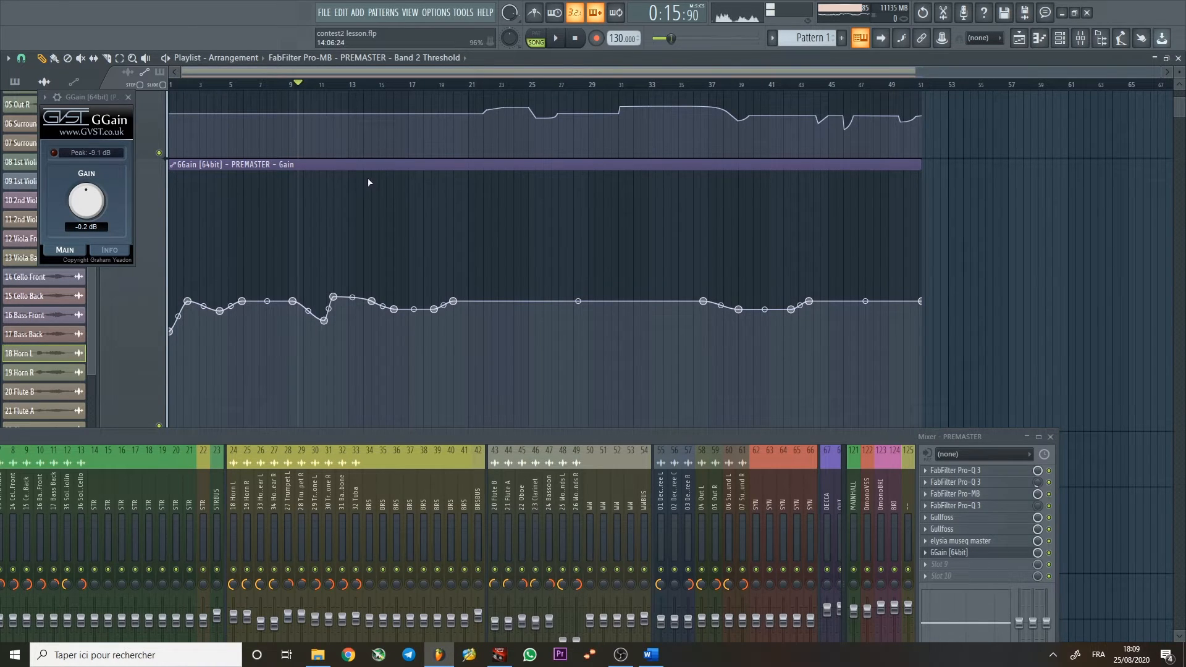
{"action": "left_click", "coordinate": [285, 85]}
{"action": "left_click", "coordinate": [287, 84]}
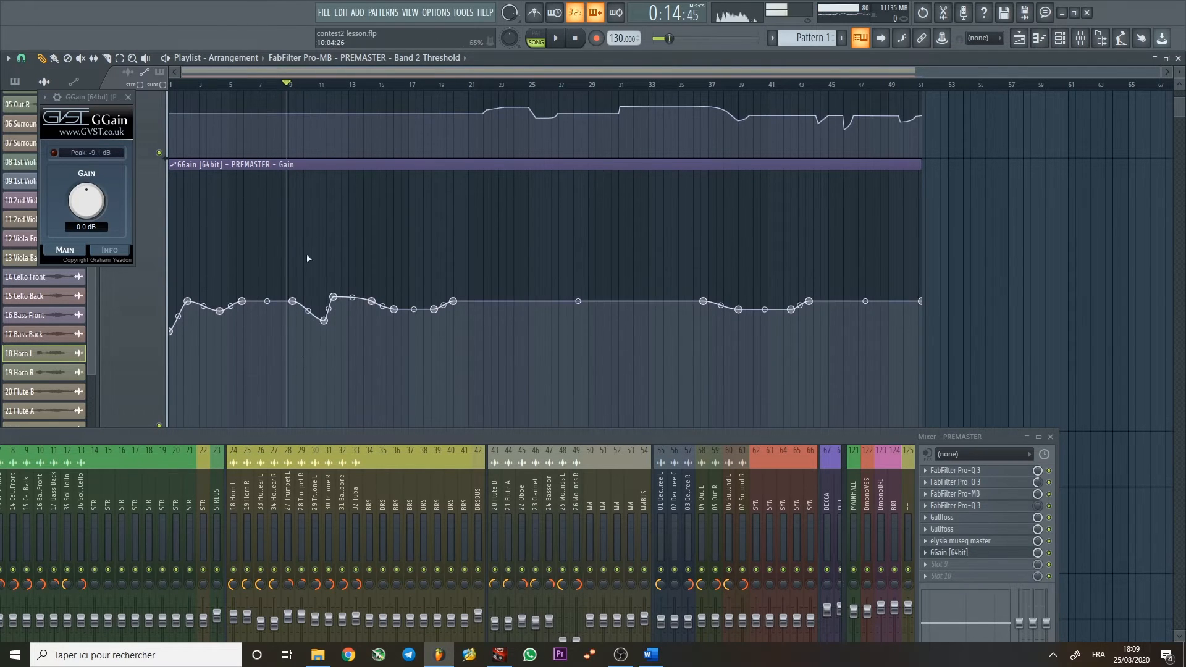
{"action": "key", "text": "space"}
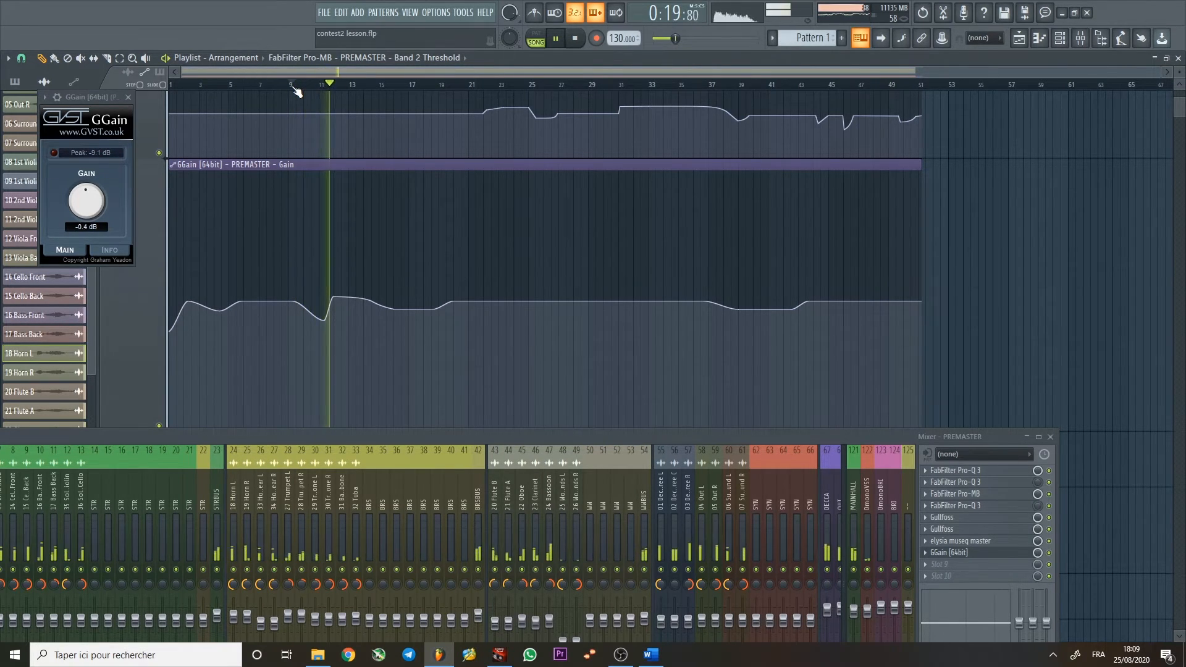
{"action": "key", "text": "space"}
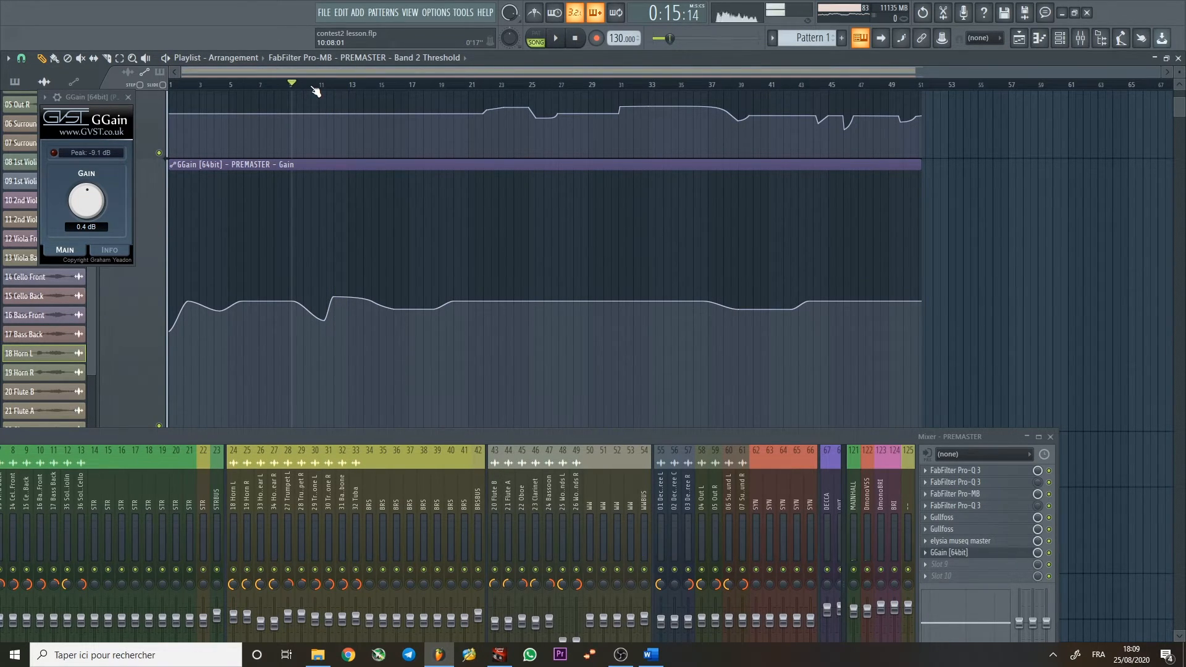
{"action": "left_click", "coordinate": [314, 88]}
{"action": "key", "text": "space"}
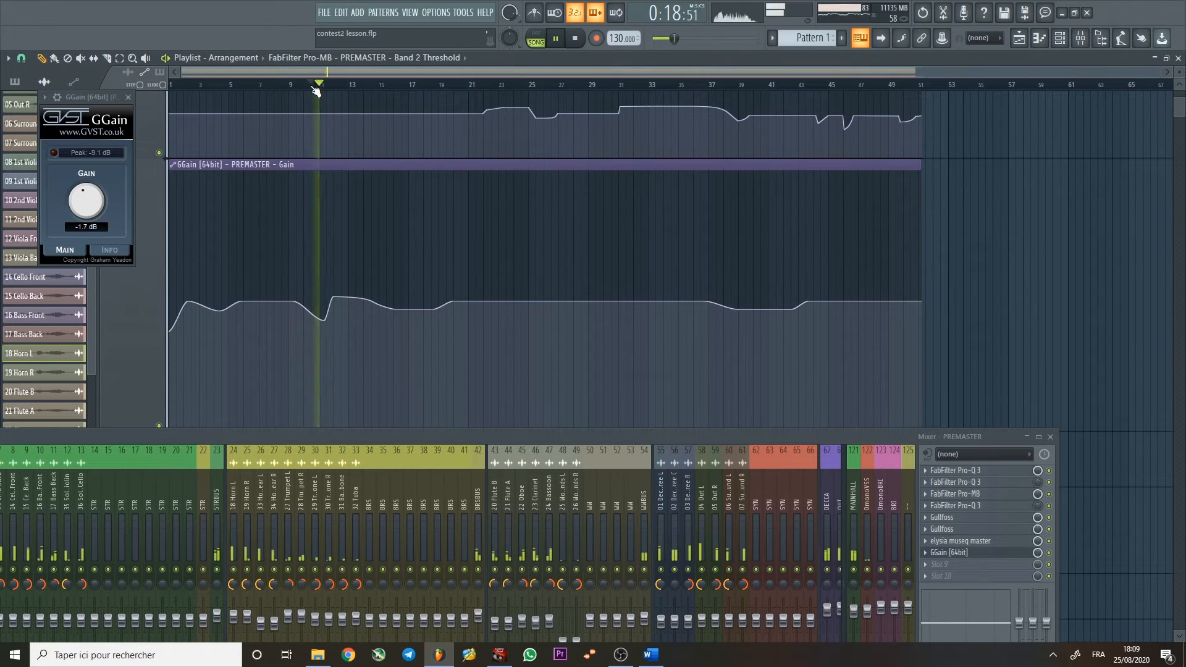
Replay the passage from about bar 9, comparing it with GGain on PREMASTER bypassed and switched back on.
{"action": "left_click_drag", "start_coordinate": [294, 87], "coordinate": [285, 87]}
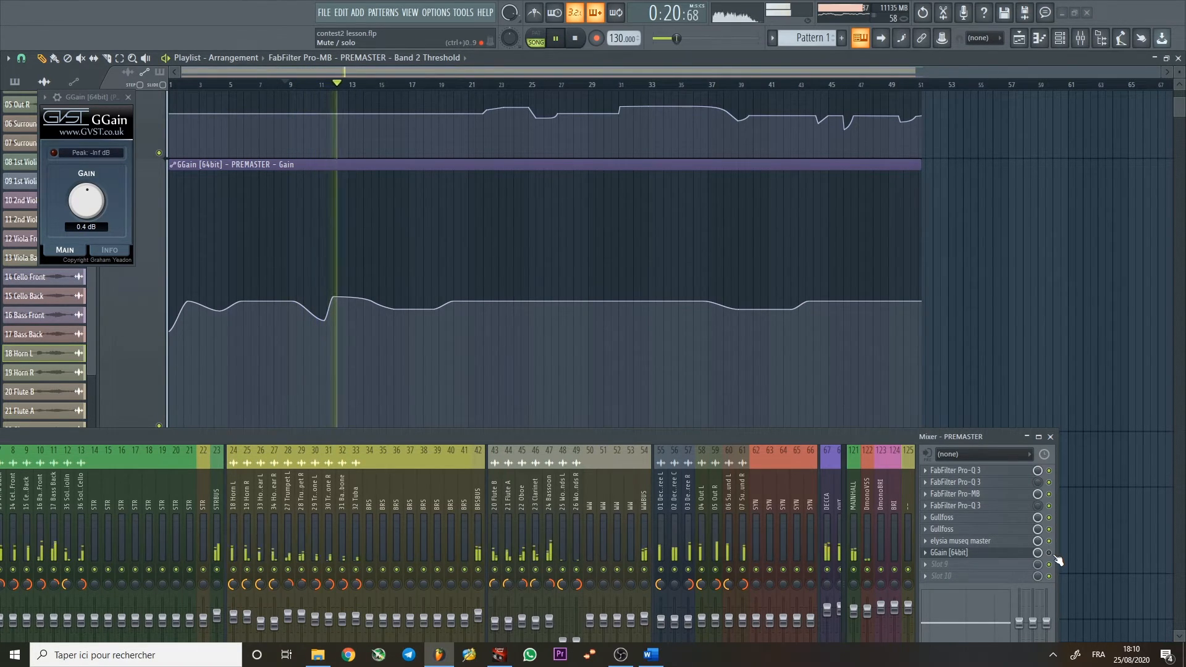
{"action": "key", "text": "space"}
{"action": "key", "text": "space"}
{"action": "left_click", "coordinate": [1052, 554]}
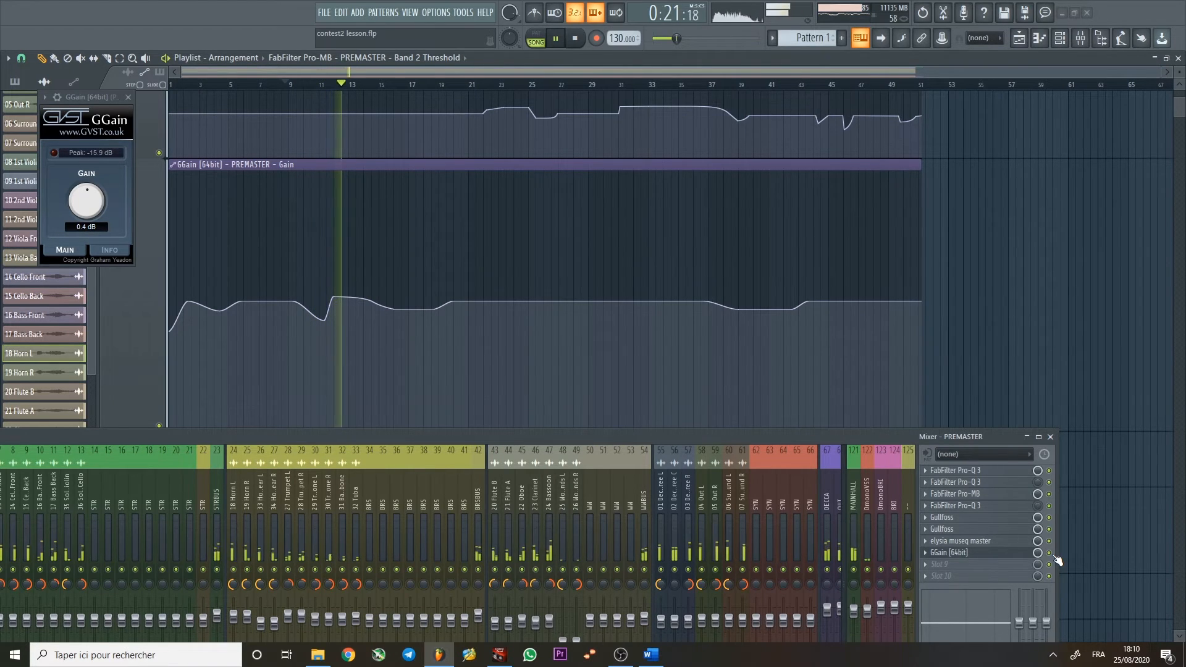
Play from about bar 15 to hear the following GGain reduction in the automation.
{"action": "key", "text": "space"}
{"action": "left_click", "coordinate": [383, 83]}
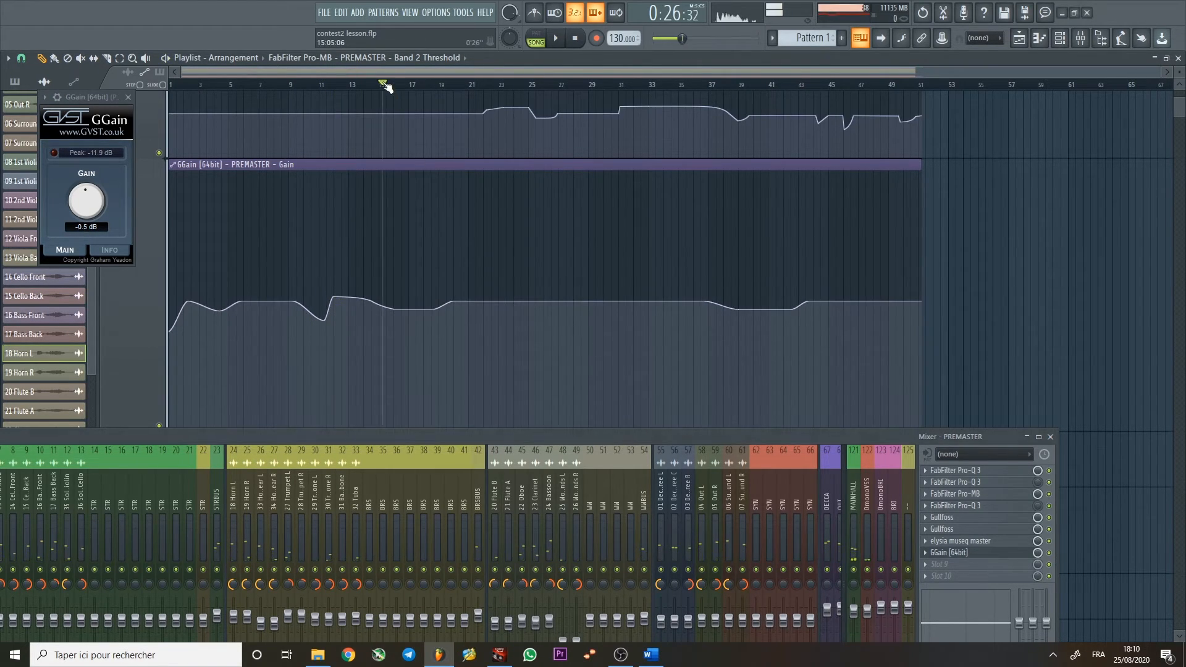
{"action": "key", "text": "space"}
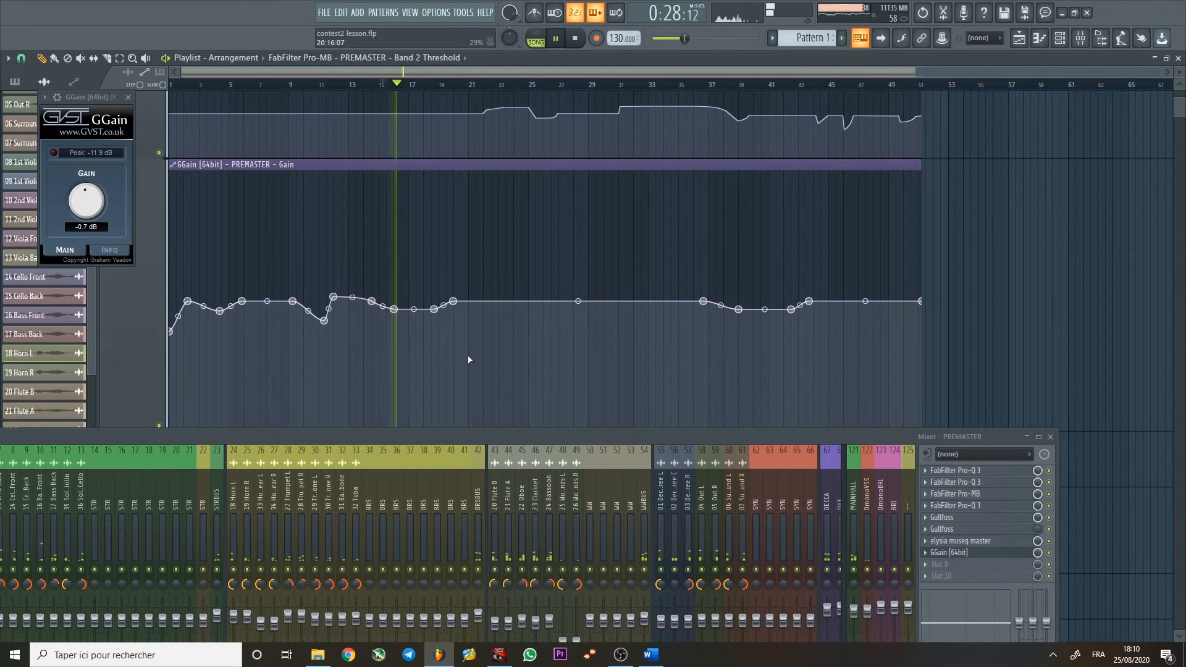